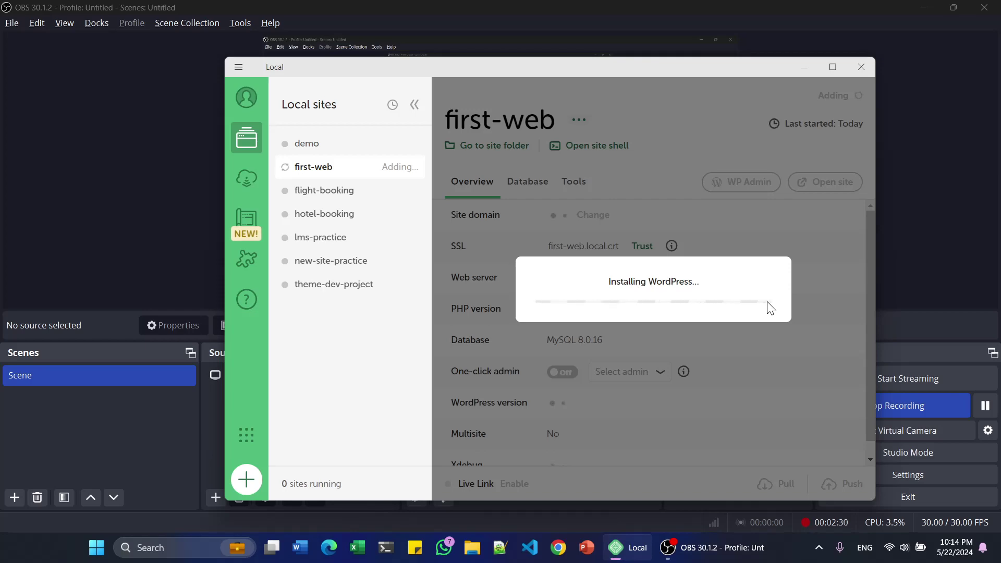
- Add the first-web site in Local and let its WordPress installation finish
left_click(985, 406)
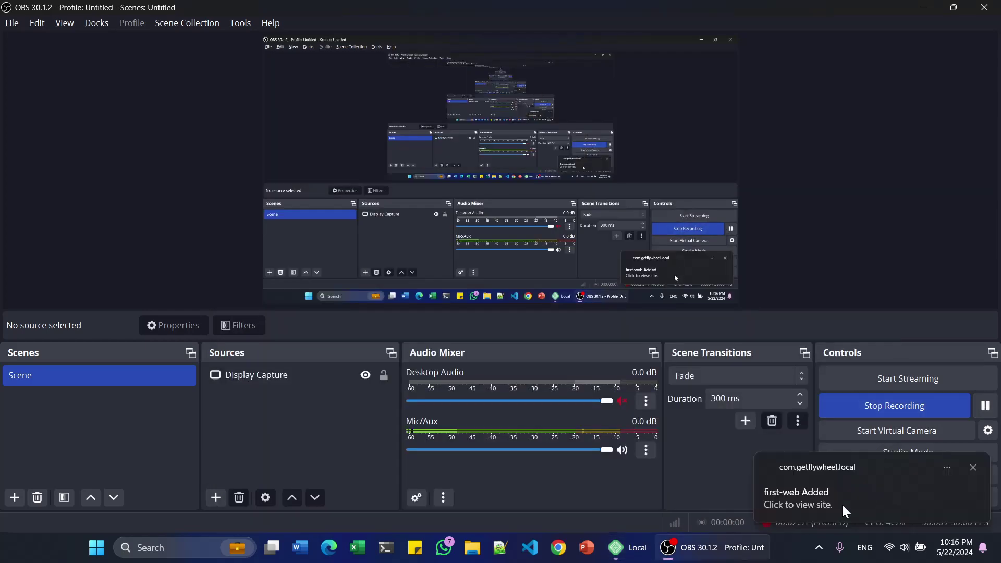
- Open the new first-web site's overview in Local and minimize the OBS window
left_click(623, 547)
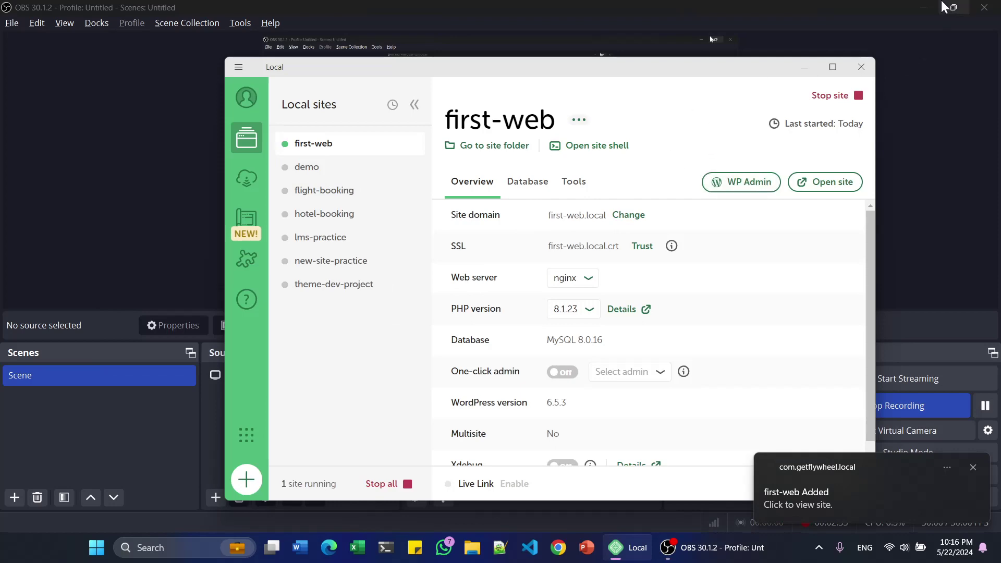
left_click(923, 8)
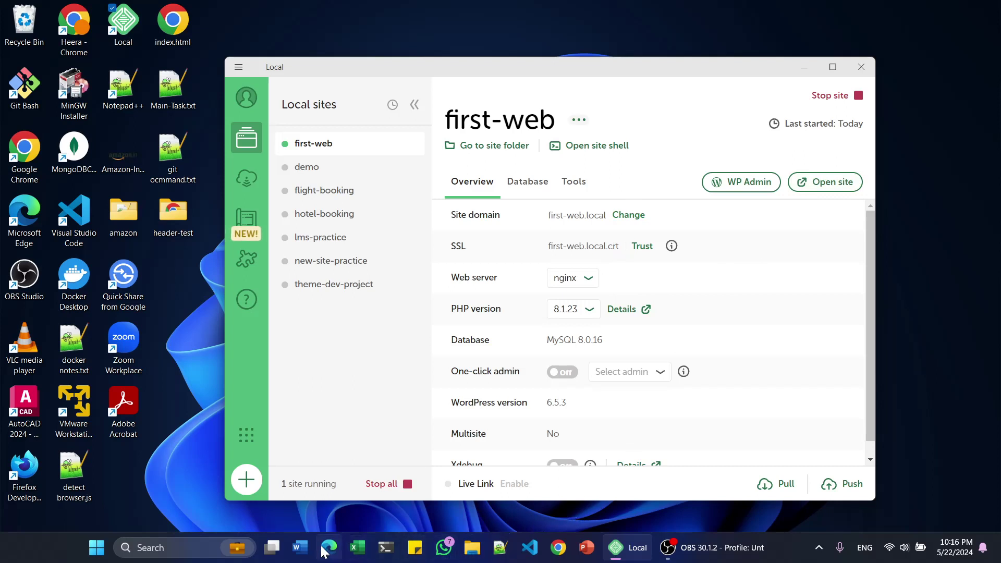
- Open first-web from Local in Chrome, close the extra tab and clear the address
left_click(835, 186)
left_click(835, 186)
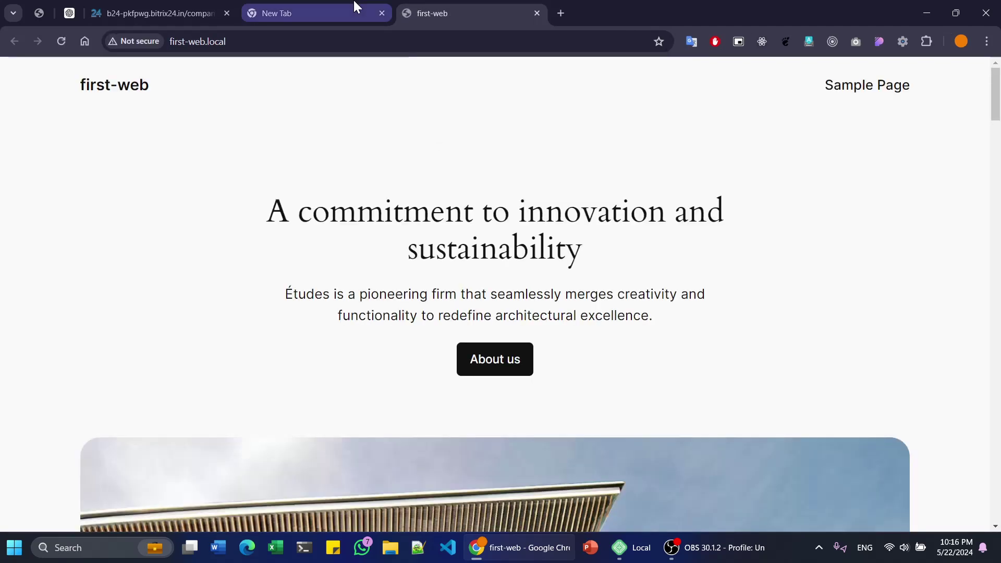
middle_click(356, 7)
left_click(351, 42)
key("BackSpace")
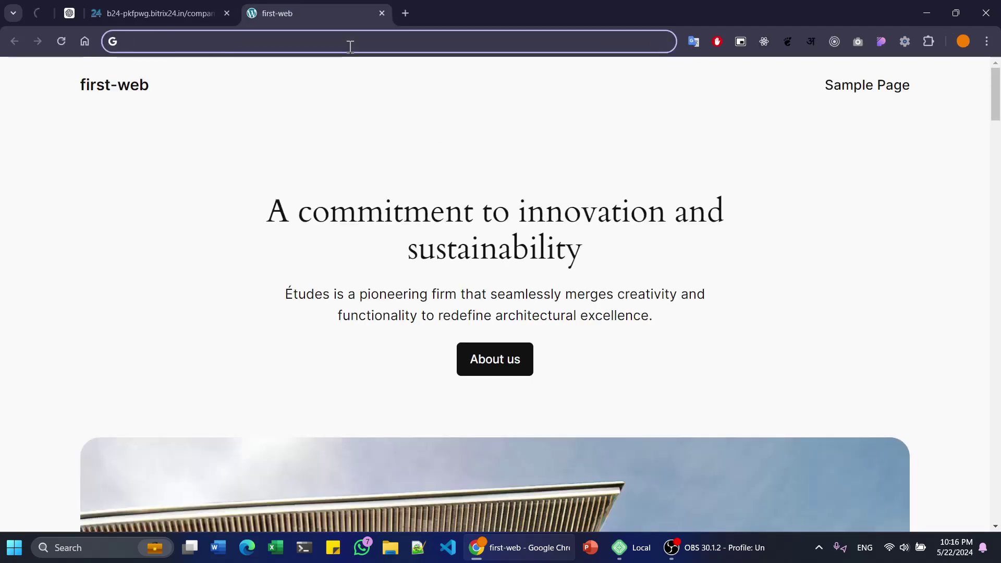
- Load first-web.local in a new Incognito window
key("ctrl+shift+n")
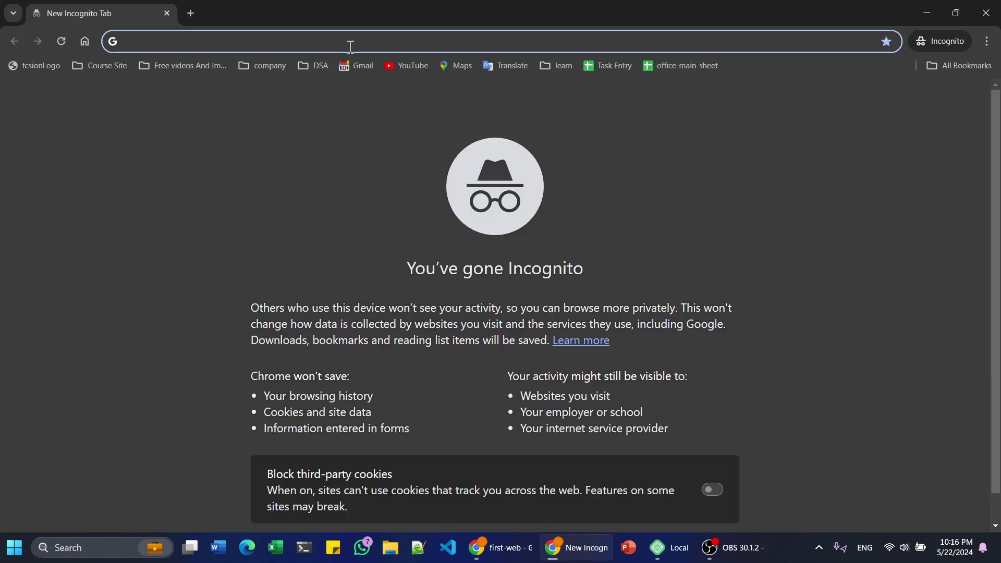
type("first-web.local")
key("Return")
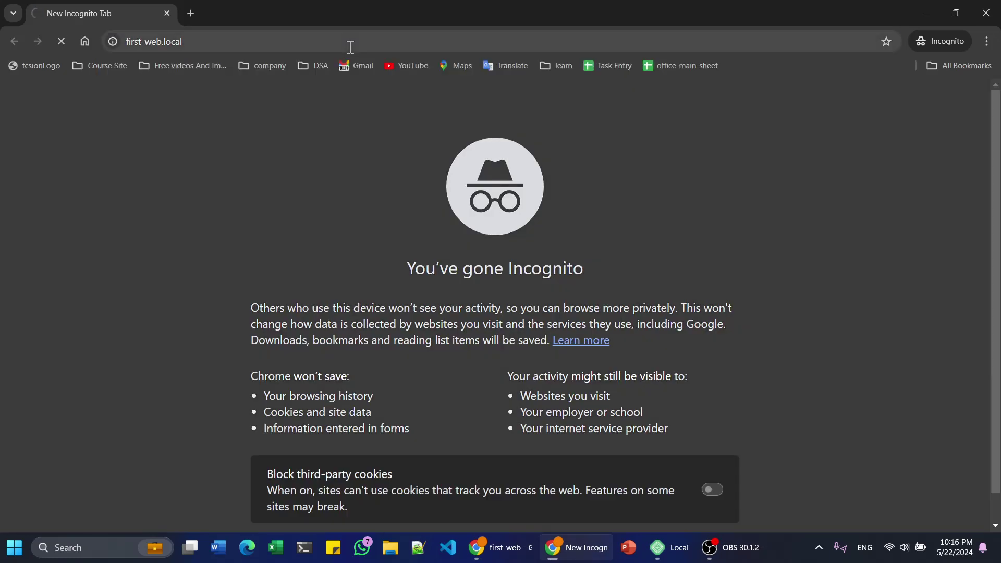
left_click(234, 48)
- Reopen the site from Local's overview and close the normal Chrome window
key("alt+Tab")
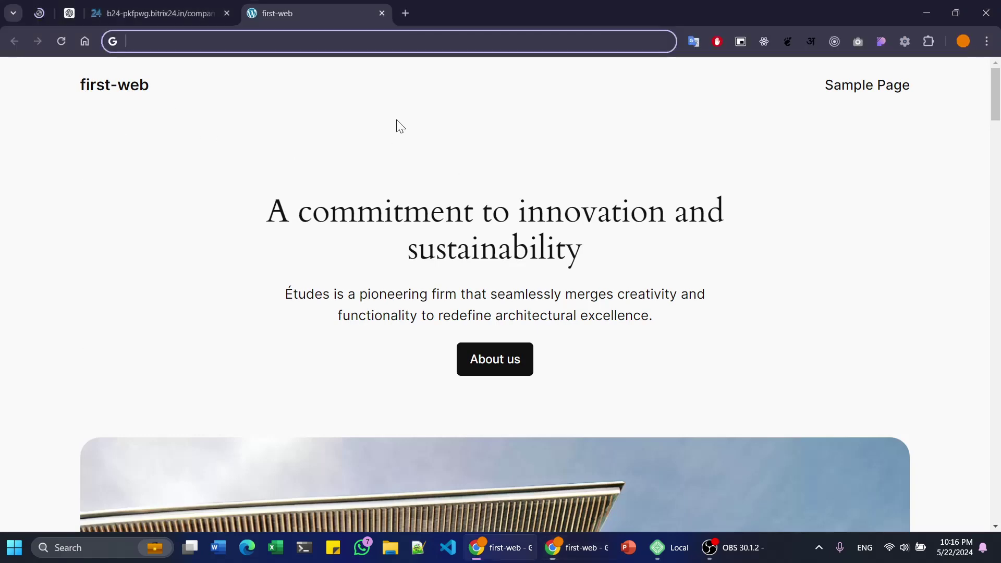
key("alt+Tab")
left_click(452, 261)
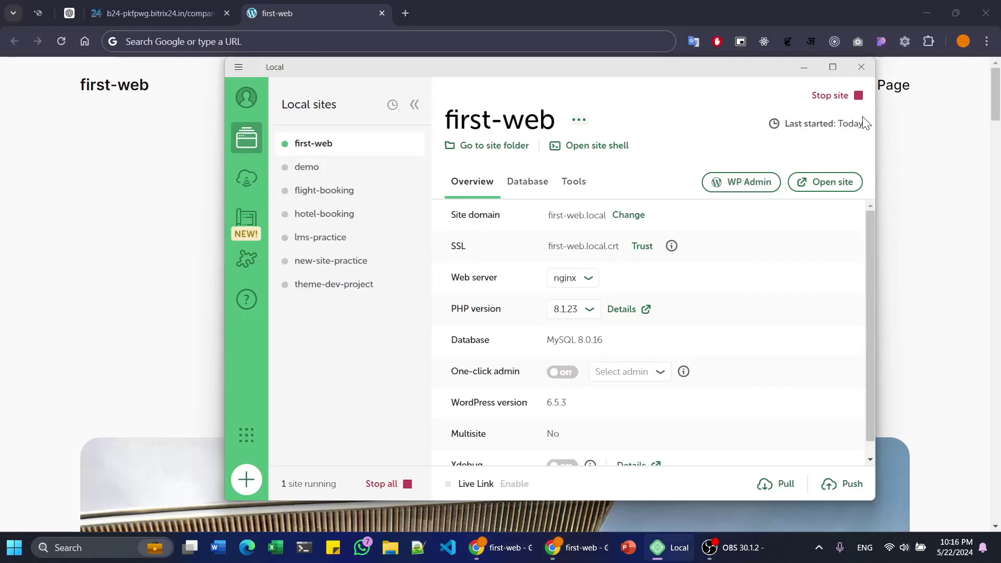
left_click(810, 183)
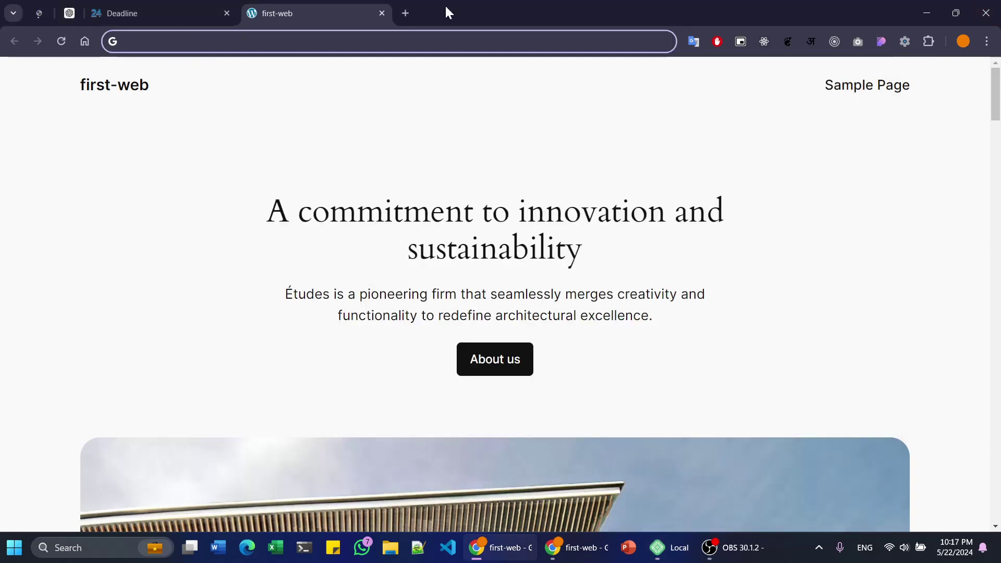
key("alt+F4")
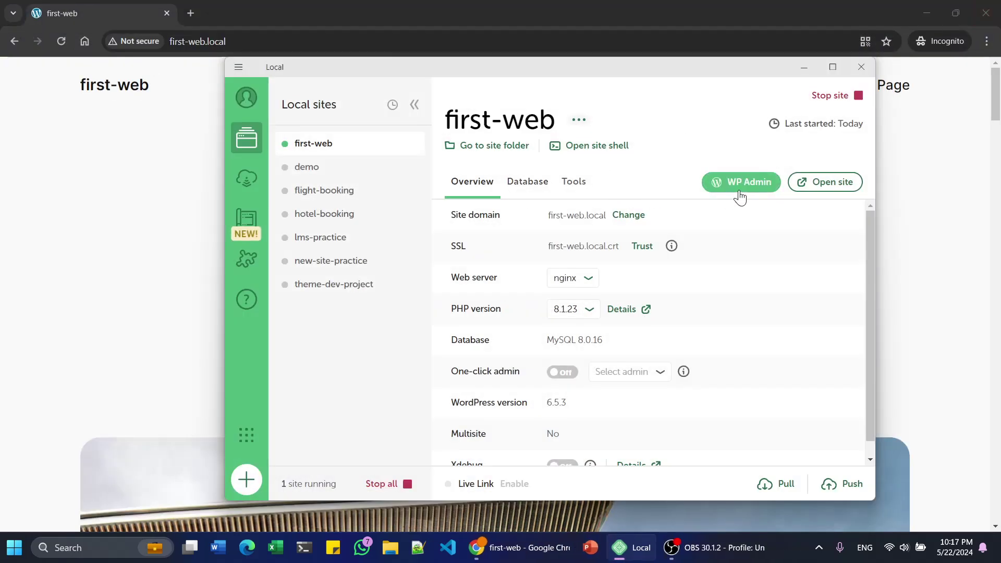
- Open the site's WP Admin login from Local and compare it with the homepage tab
left_click(726, 183)
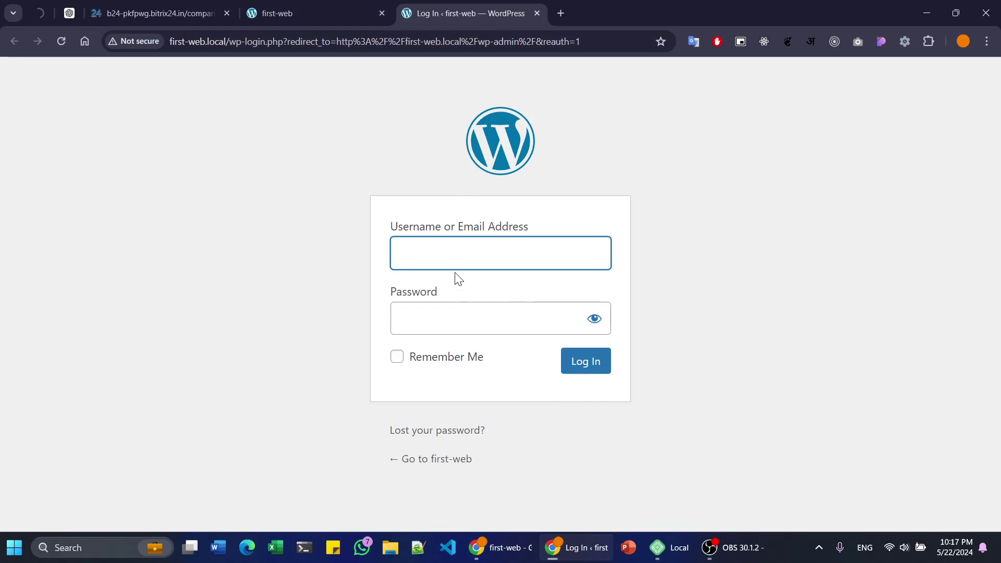
left_click(344, 13)
left_click(498, 8)
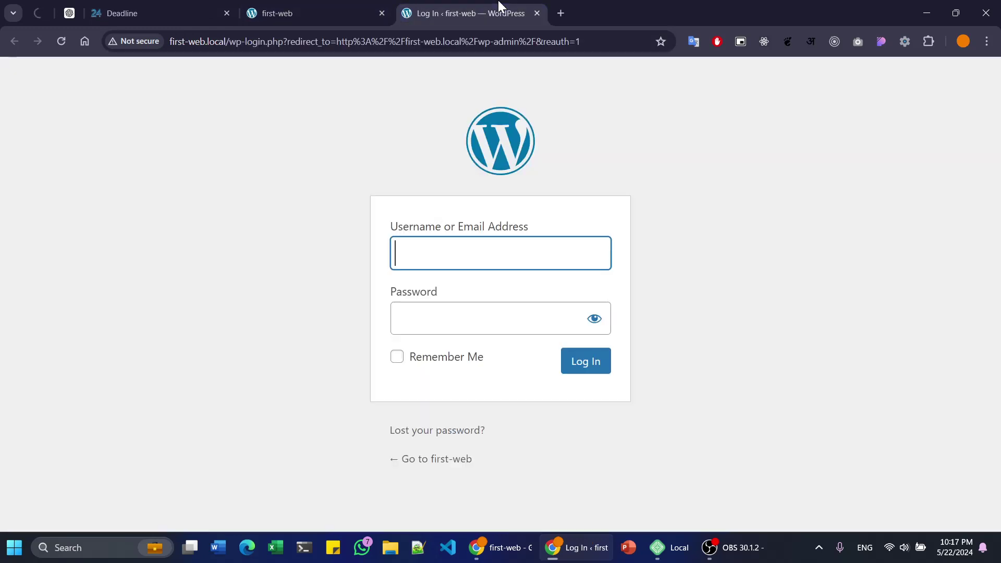
left_click(339, 11)
left_click(301, 39)
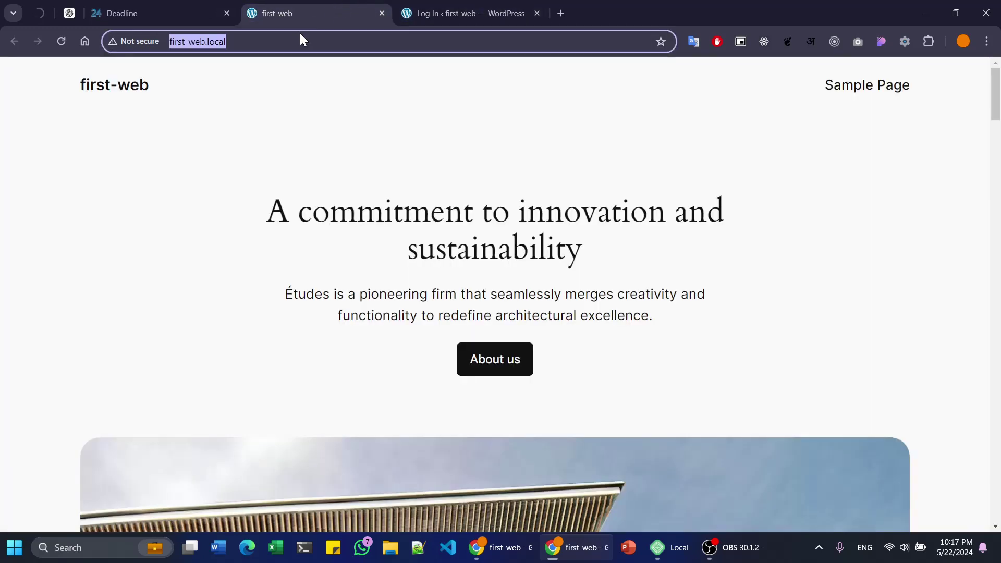
left_click(298, 71)
- Copy the site address and load first-web.local/wp-admin in a new tab
left_click(304, 40)
key("ctrl+c")
key("ctrl+t")
key("ctrl+v")
type("wp-admin")
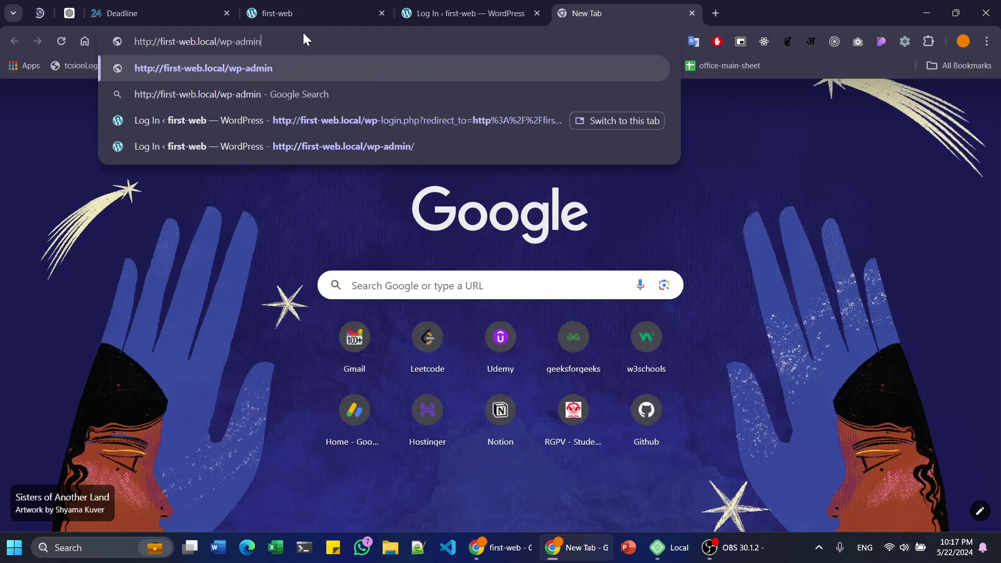
key("Return")
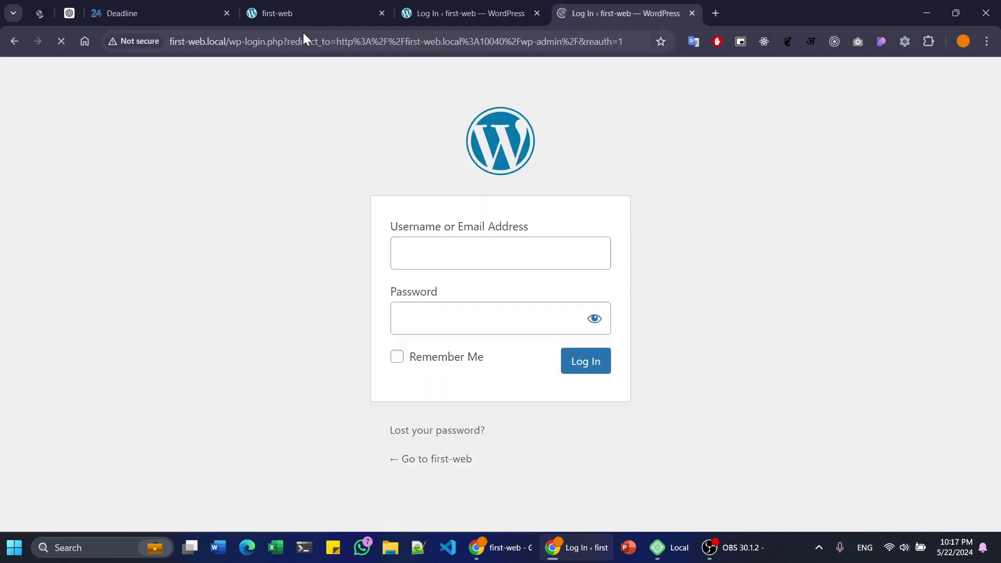
middle_click(614, 5)
- Return to the WordPress login tab and enter the username admin
key("alt+Tab")
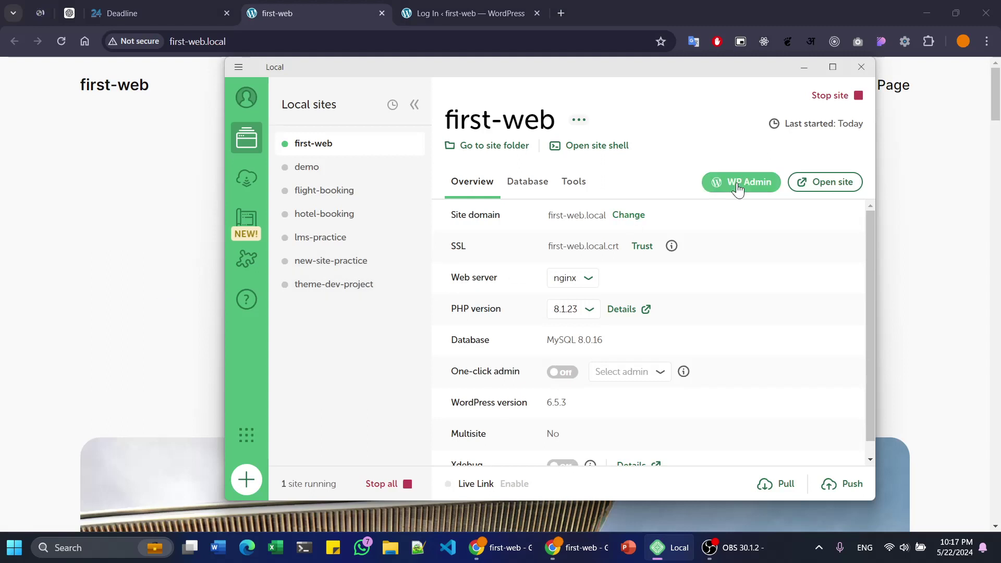
left_click(182, 292)
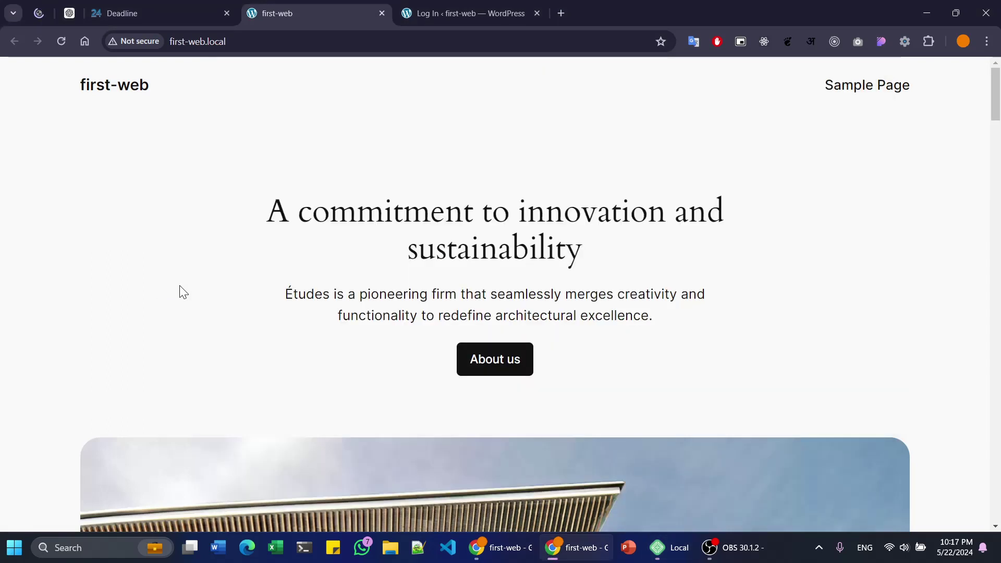
left_click(485, 10)
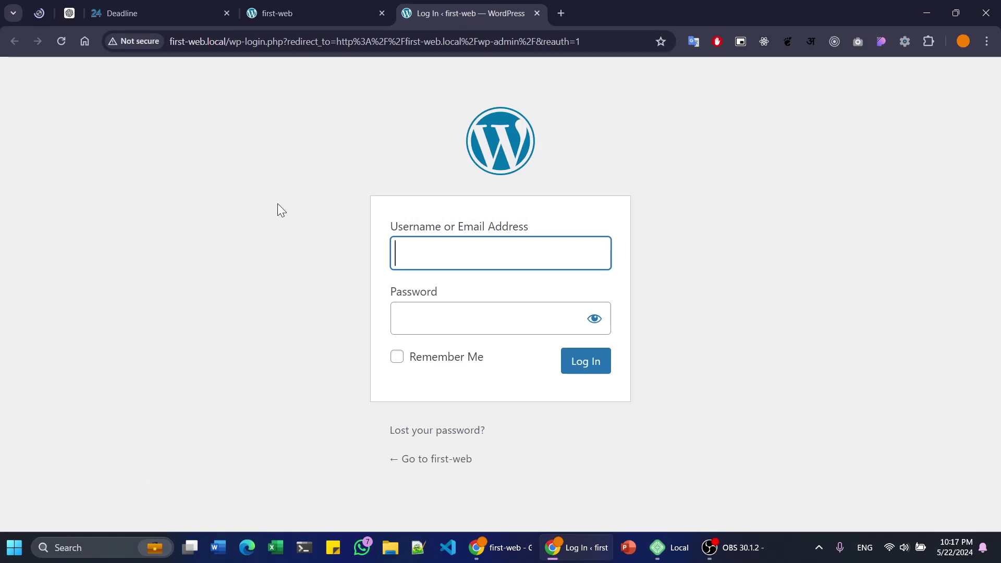
type("admin")
key("Tab")
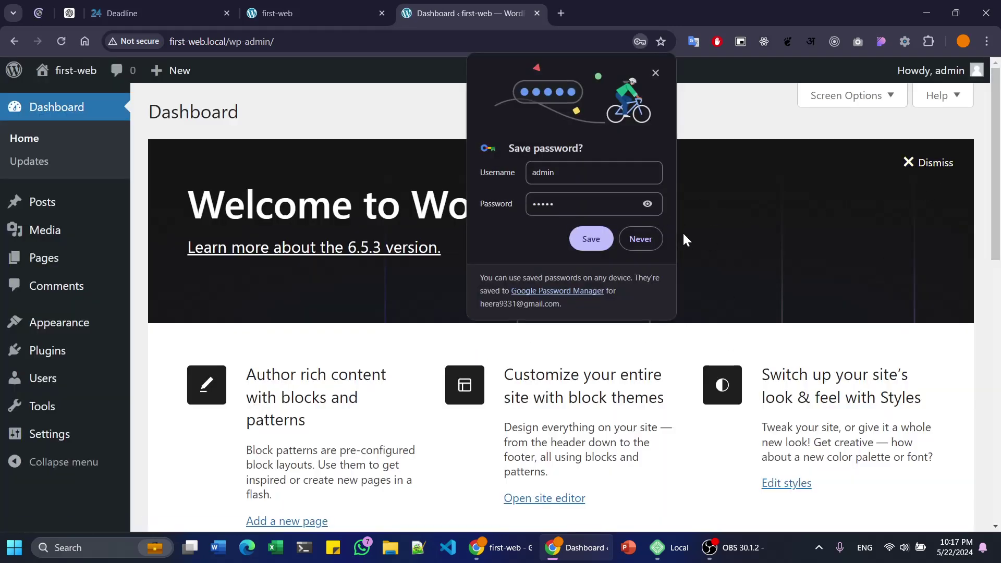
- Decline saving the password, reorder the tabs and dismiss the breach warning
left_click(641, 239)
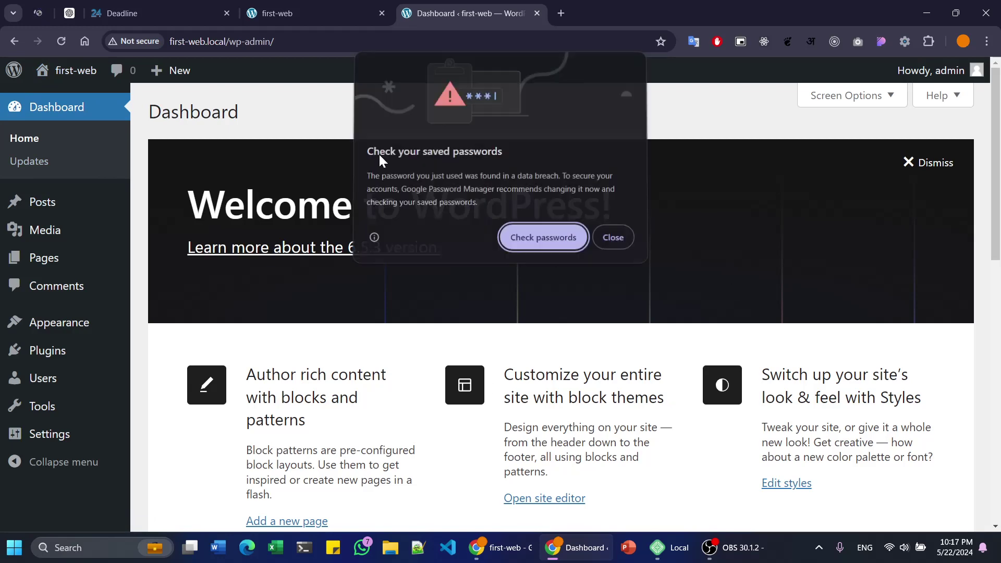
left_click_drag(313, 8, 518, 7)
left_click(374, 10)
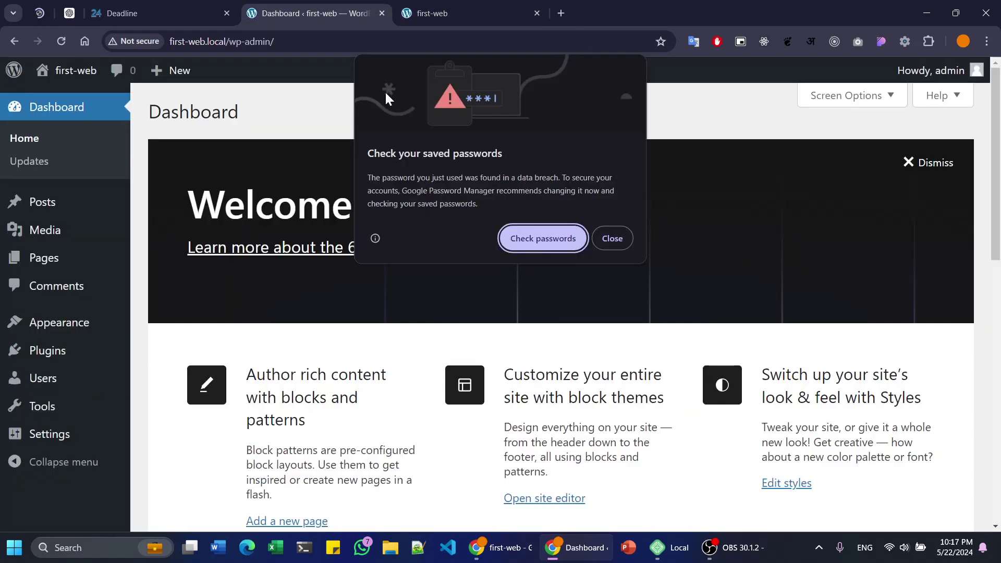
left_click(613, 238)
- Scroll through the first-web homepage and the admin Dashboard
left_click(473, 9)
scroll(561, 243, "down", 8)
scroll(561, 243, "down", 20)
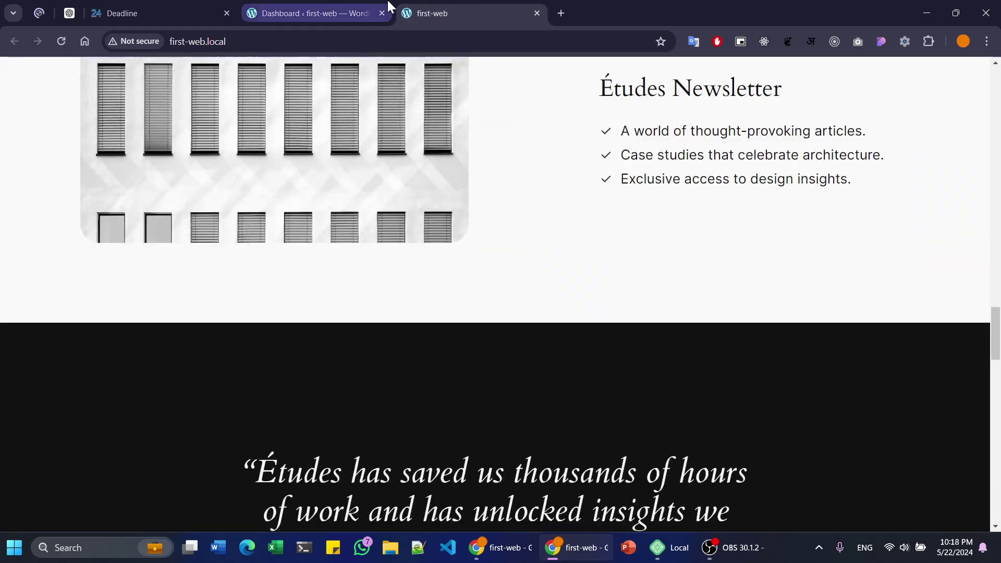
left_click(388, 6)
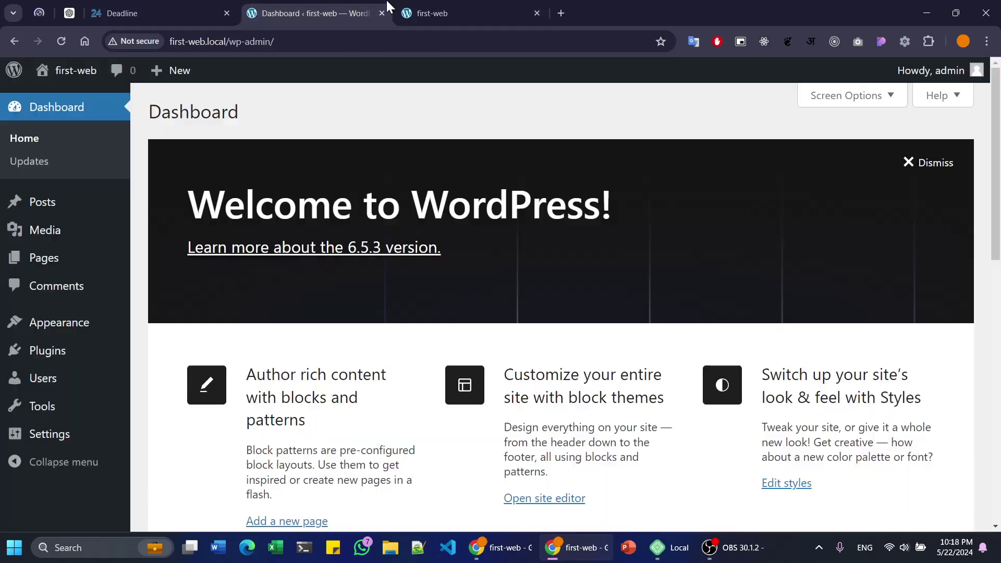
scroll(458, 297, "down", 10)
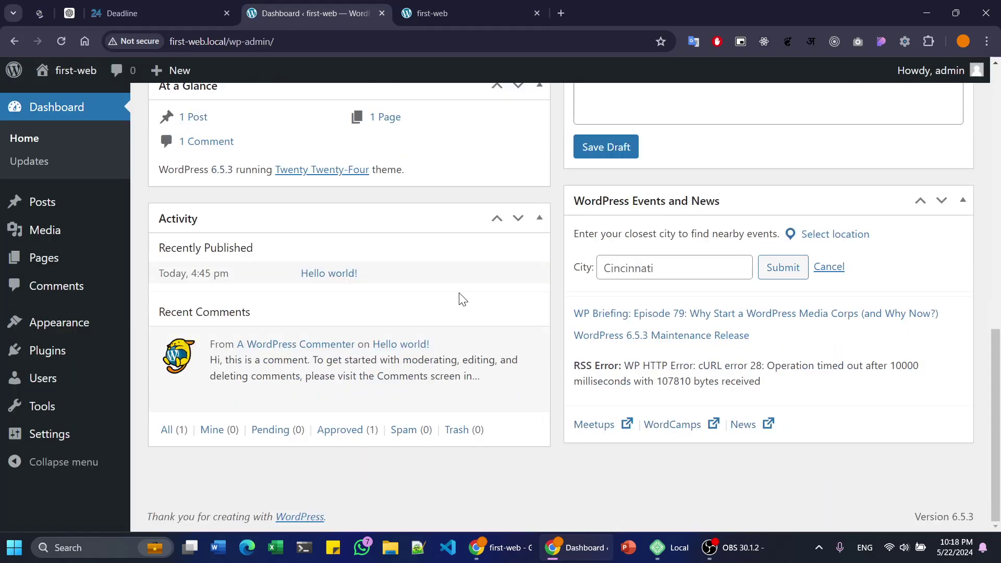
scroll(259, 259, "up", 5)
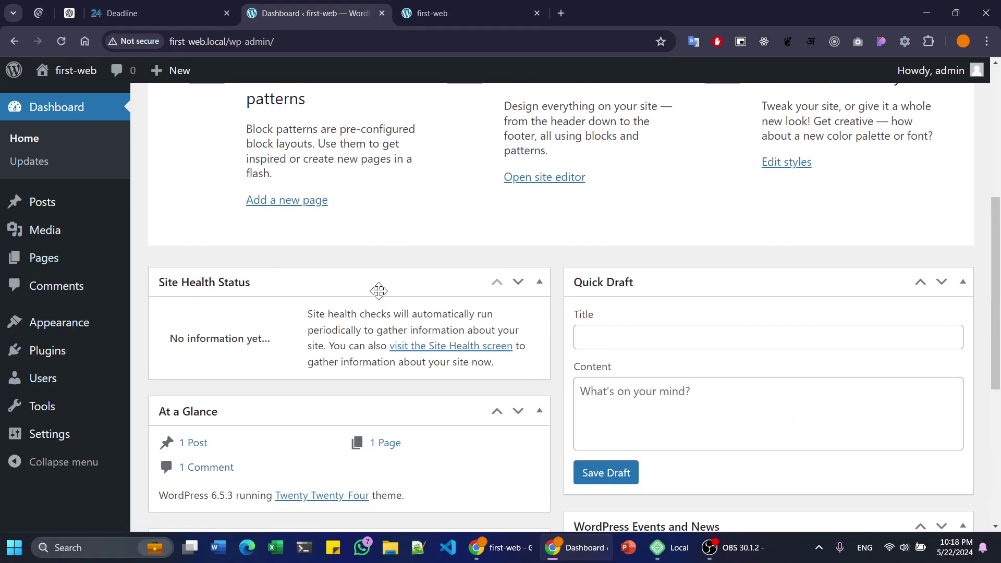
- Review the homepage hero heading and paragraph, selecting then deselecting the text
left_click(433, 13)
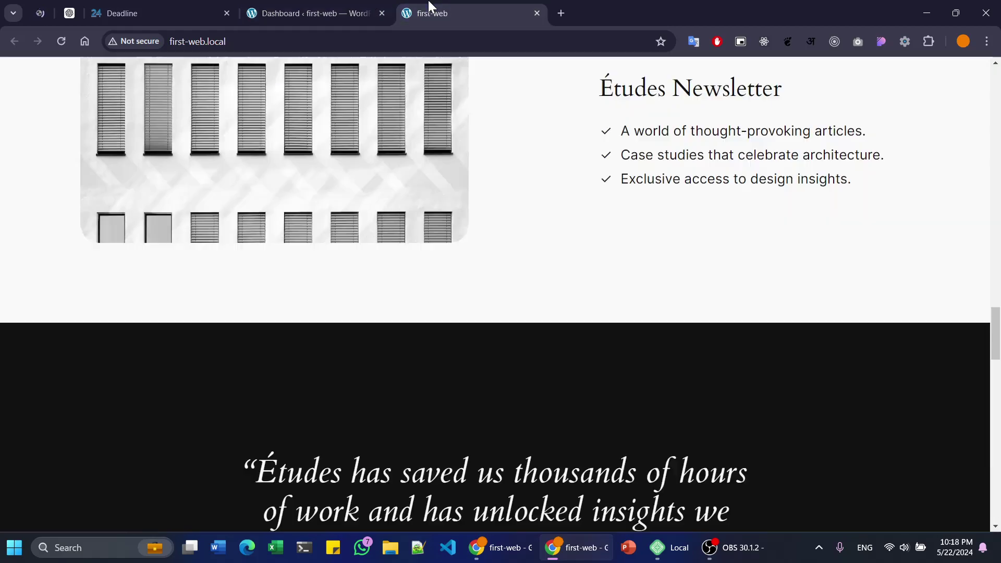
scroll(542, 292, "up", 10)
scroll(542, 303, "up", 10)
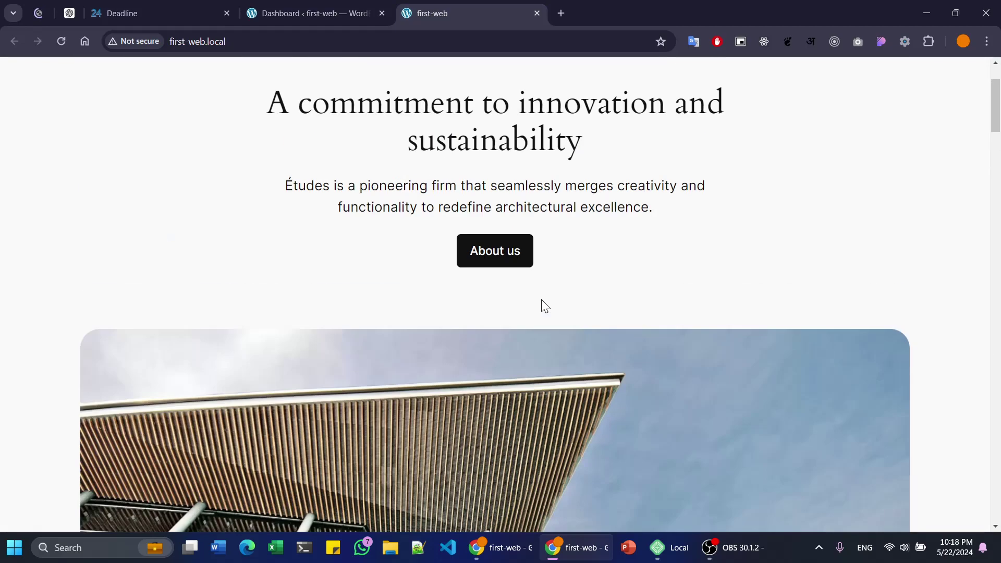
left_click_drag(285, 215, 684, 346)
left_click(627, 367)
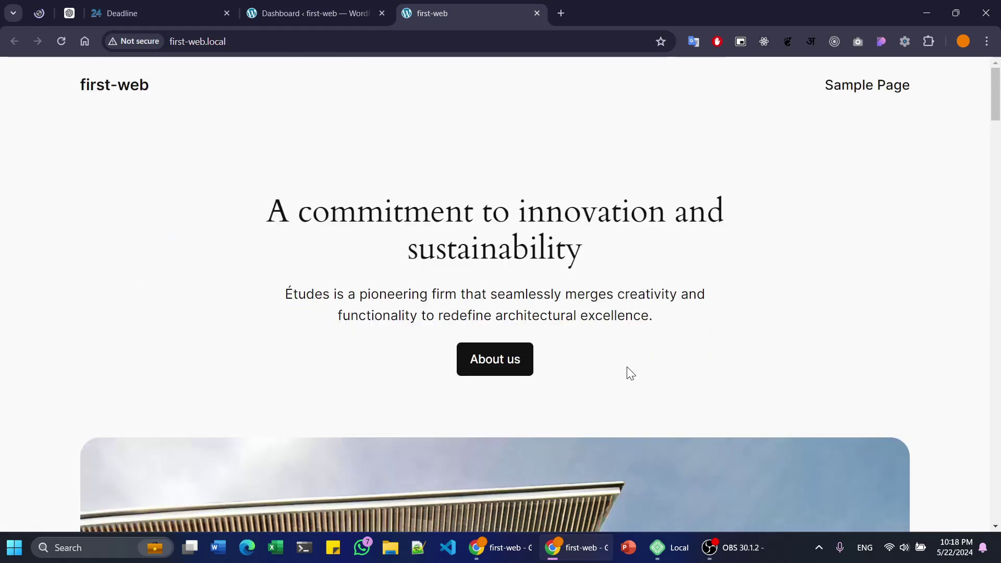
scroll(627, 367, "down", 10)
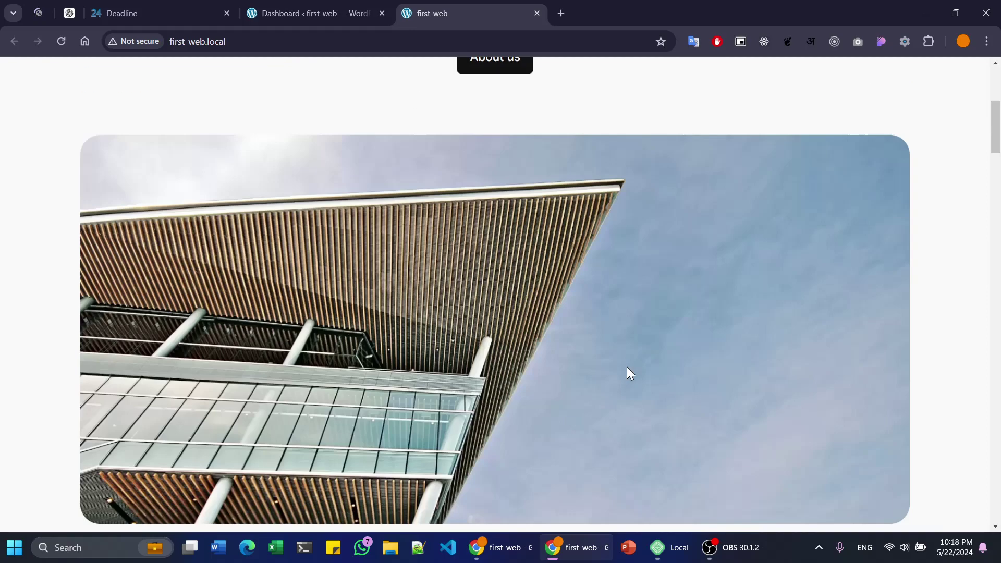
- Return to the admin Dashboard, scroll down and go to Appearance in the sidebar
left_click(365, 12)
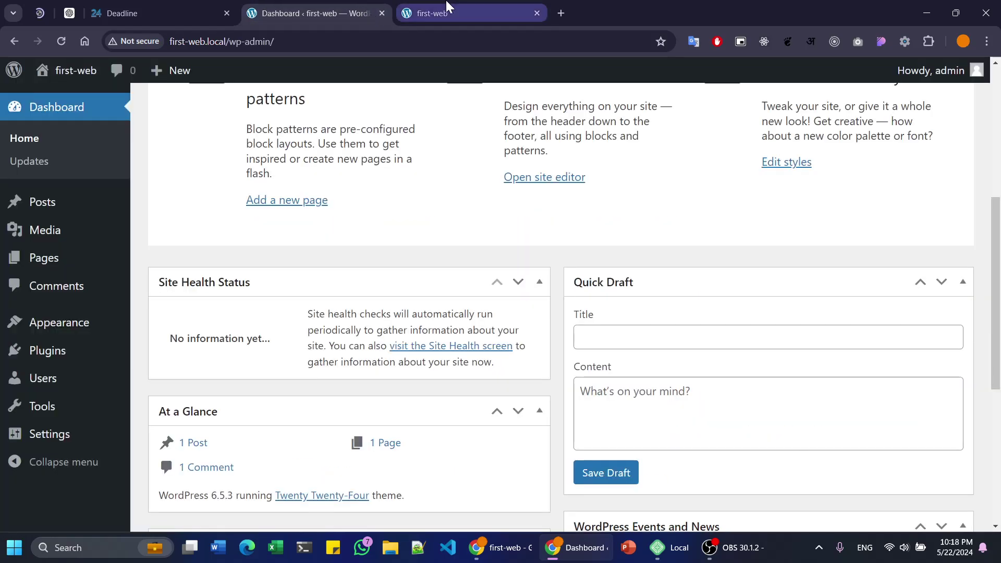
mouse_move(446, 6)
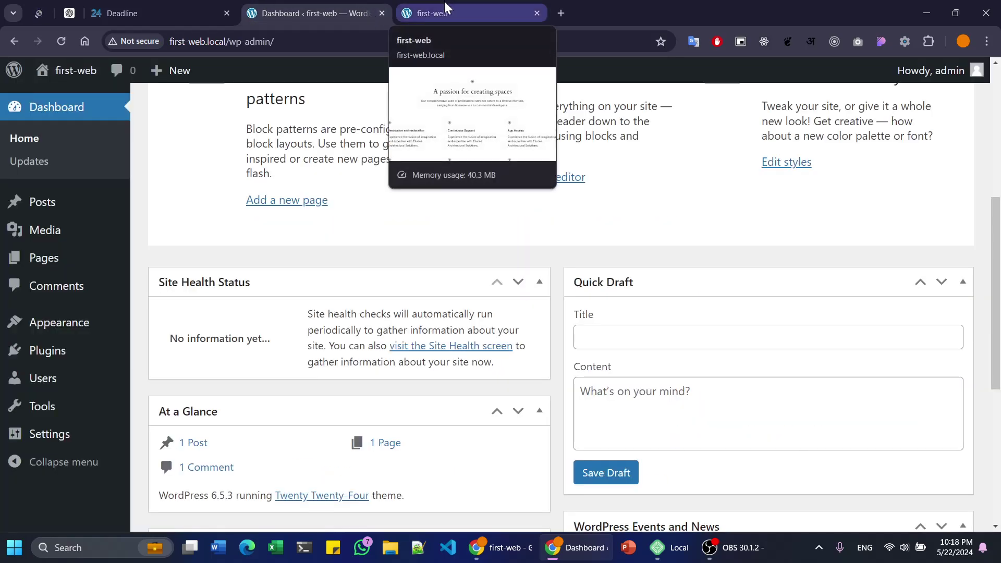
scroll(327, 365, "down", 4)
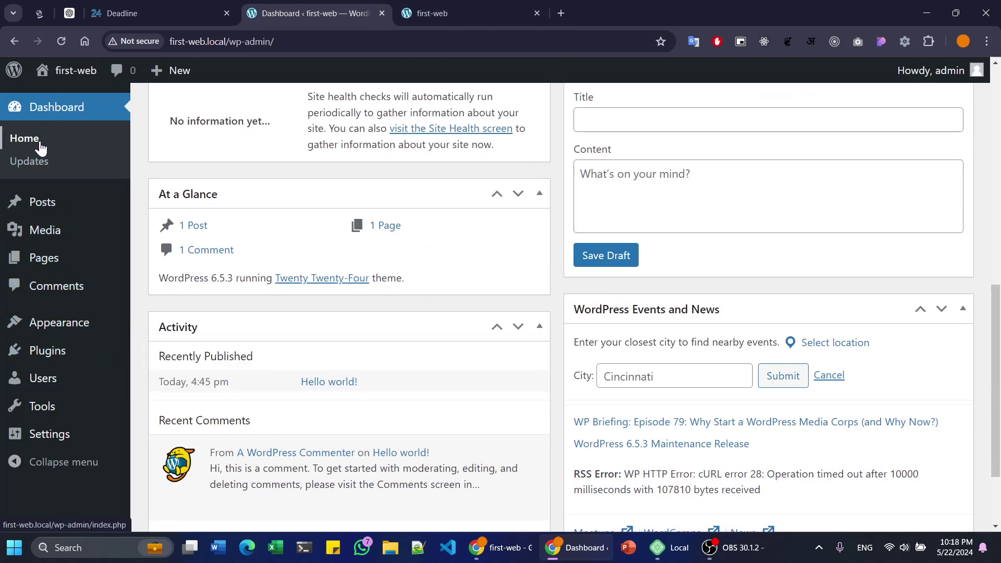
mouse_move(44, 328)
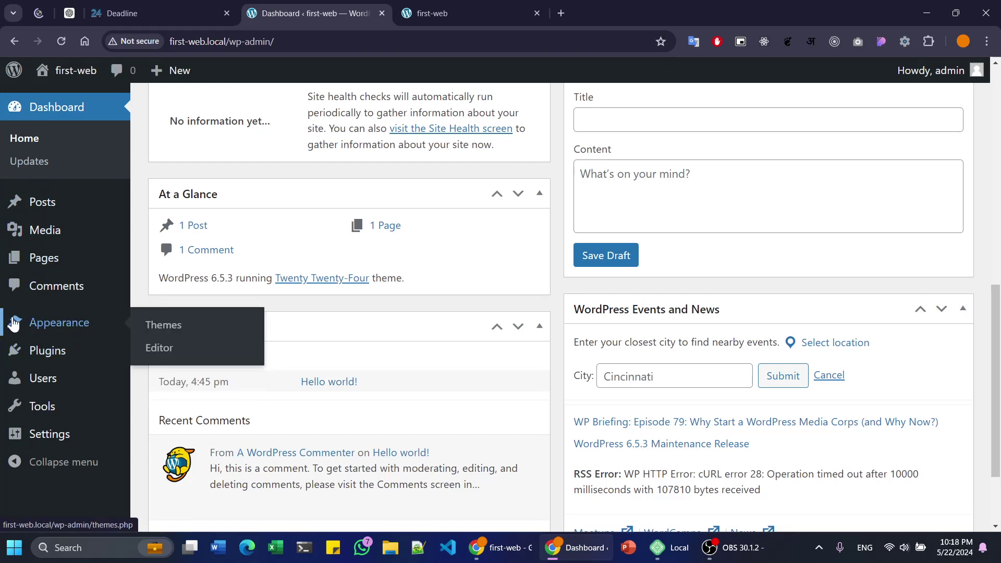
left_click(178, 347)
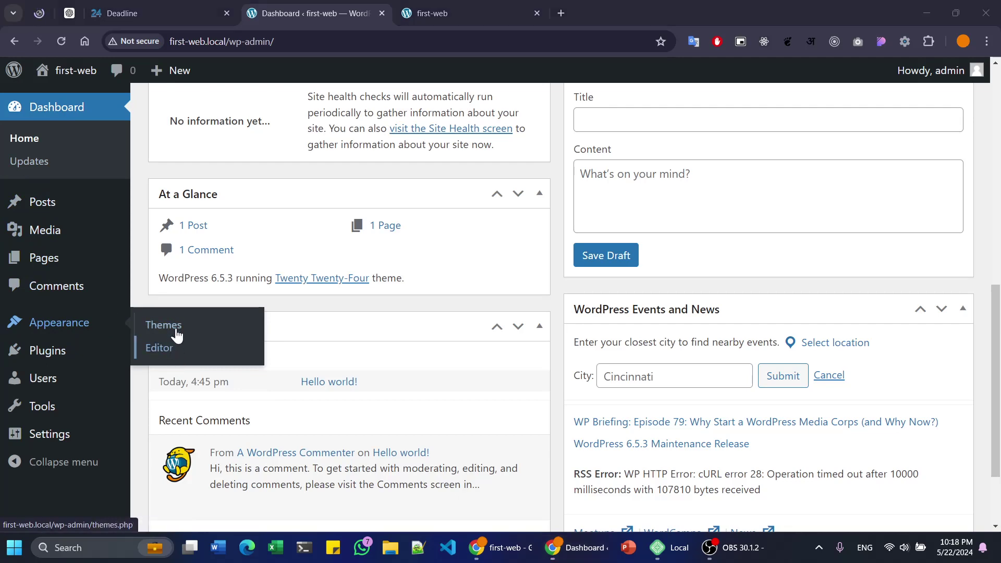
- Open Appearance > Themes and review the installed themes
left_click(176, 325)
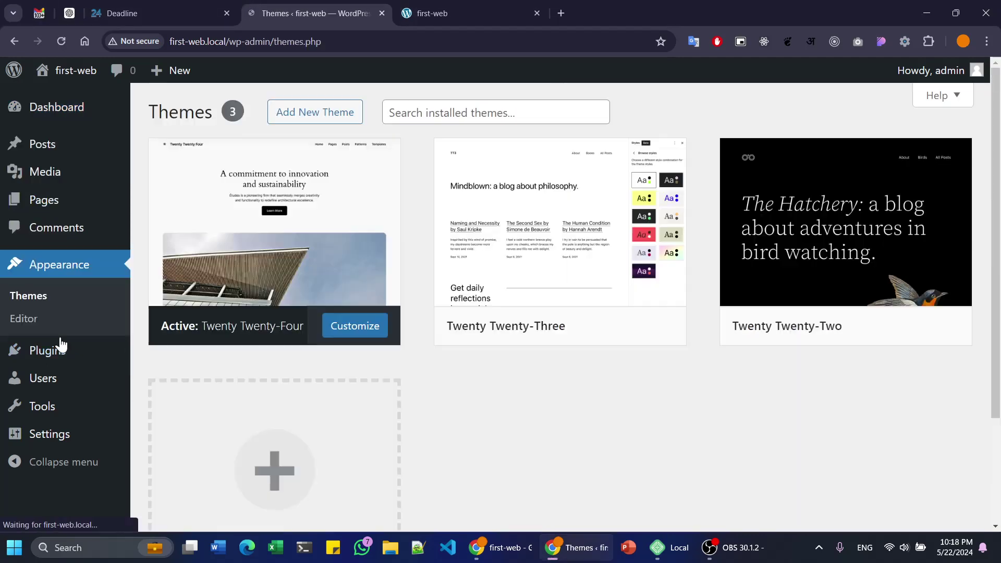
scroll(582, 370, "down", 2)
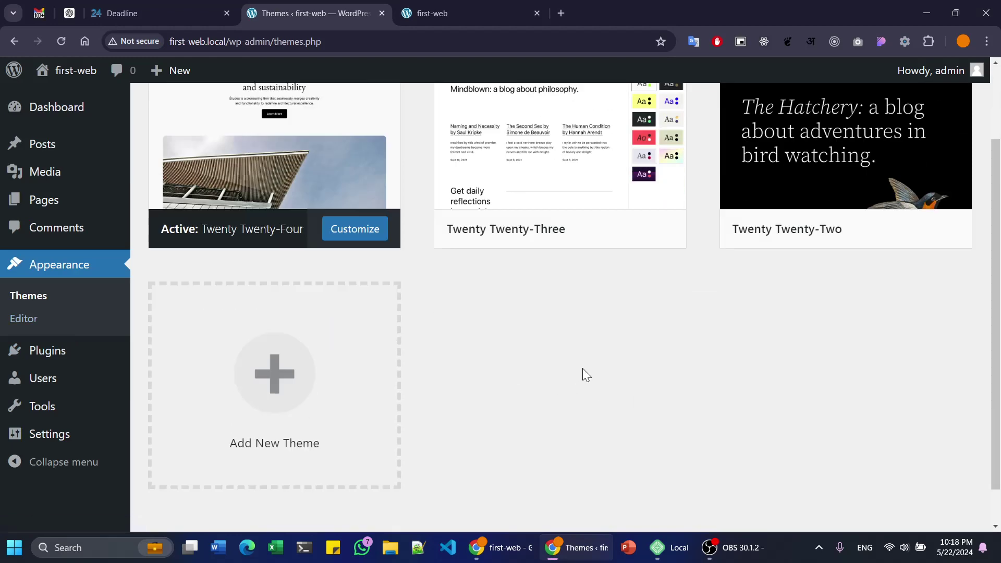
scroll(583, 369, "up", 2)
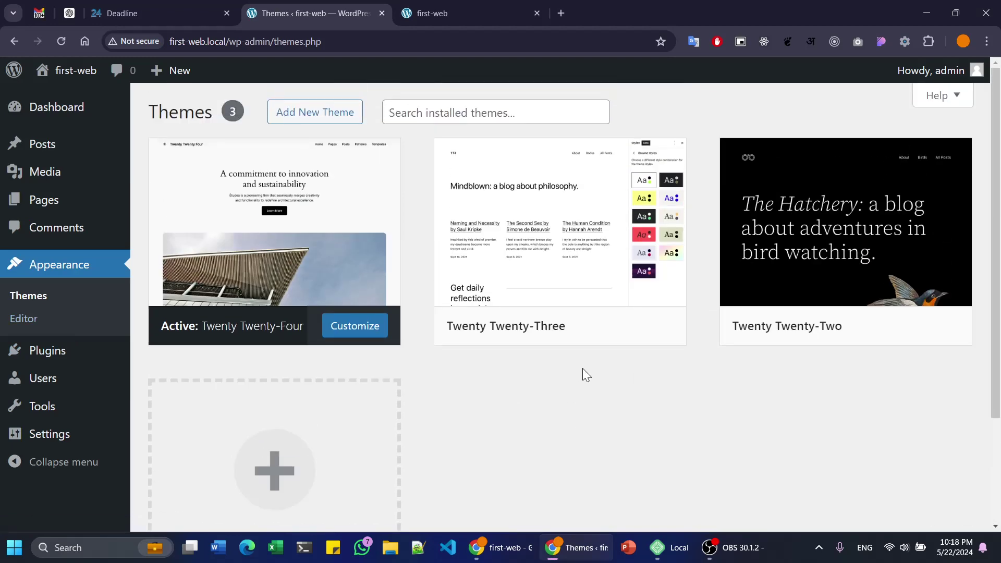
mouse_move(880, 247)
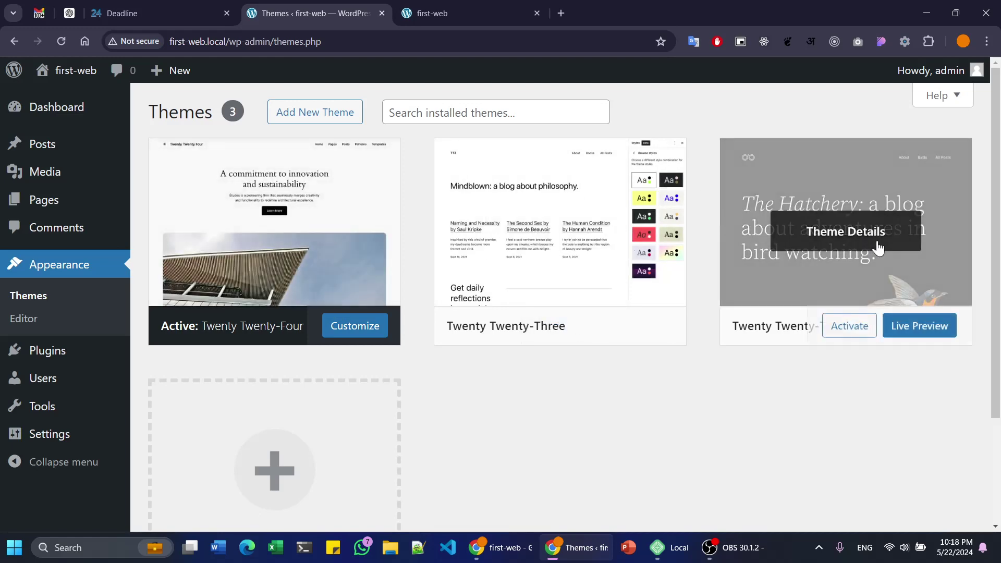
mouse_move(559, 202)
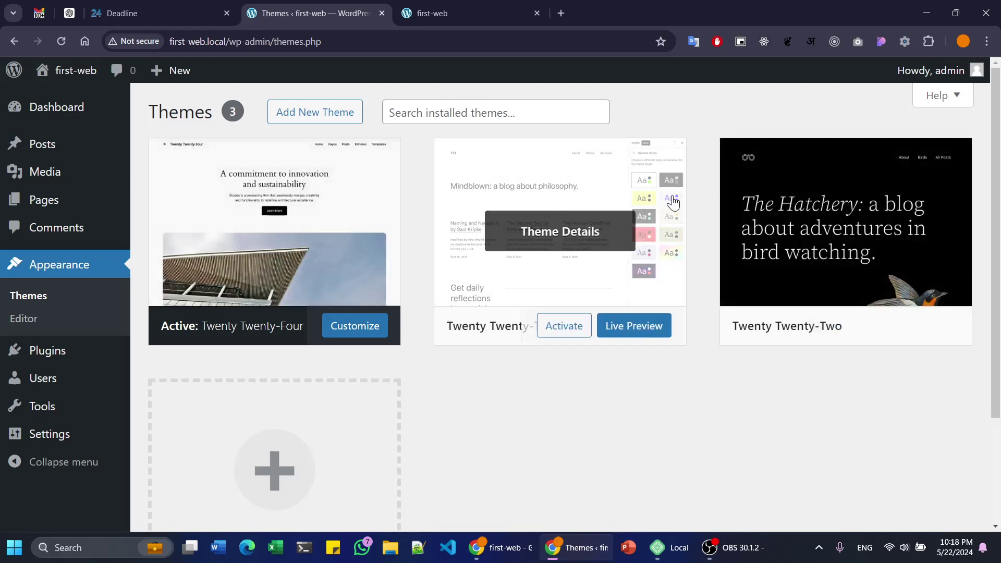
scroll(304, 337, "down", 2)
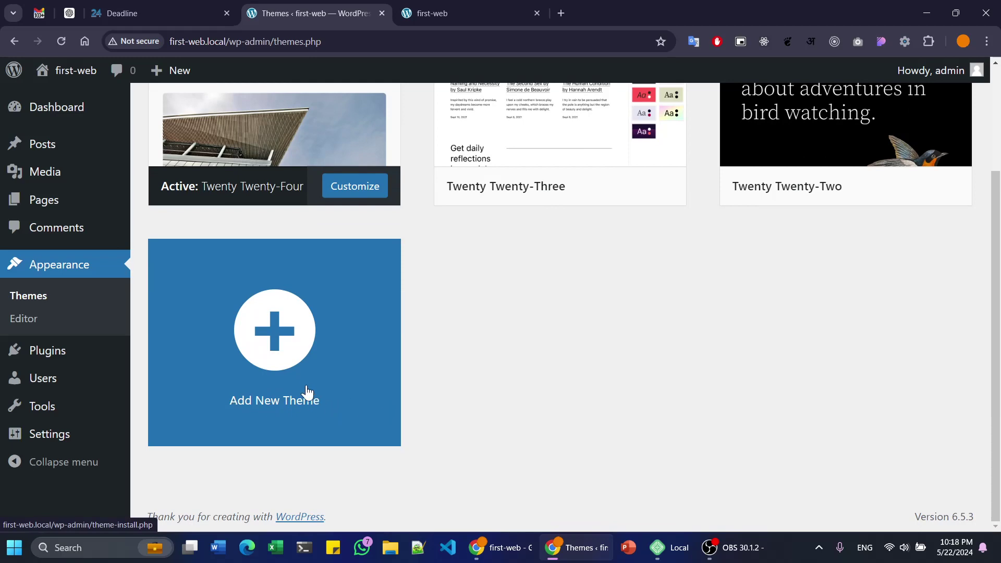
scroll(308, 395, "up", 2)
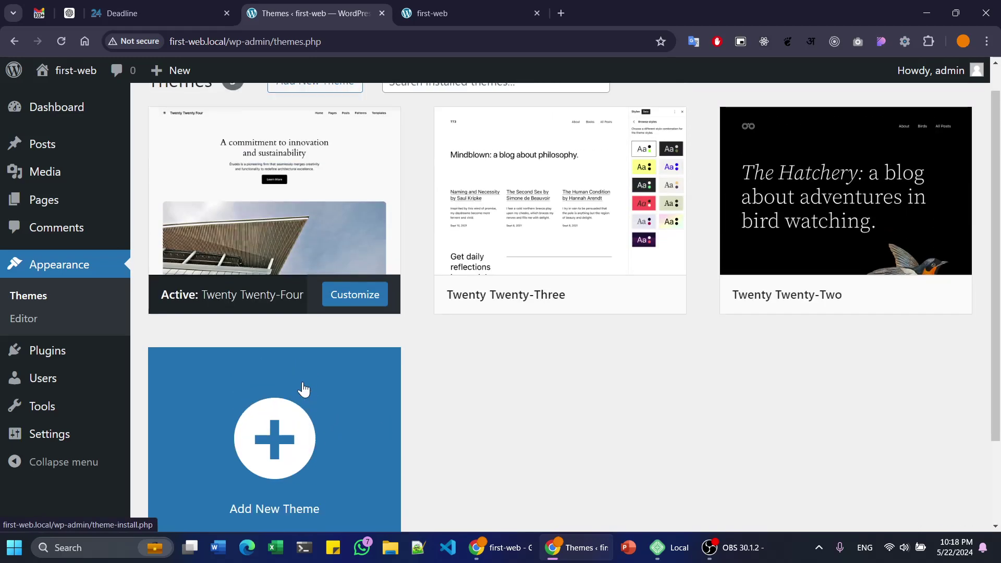
scroll(303, 389, "down", 2)
- Open the Add New Theme catalogue and browse Popular themes to locate Astra
left_click(355, 395)
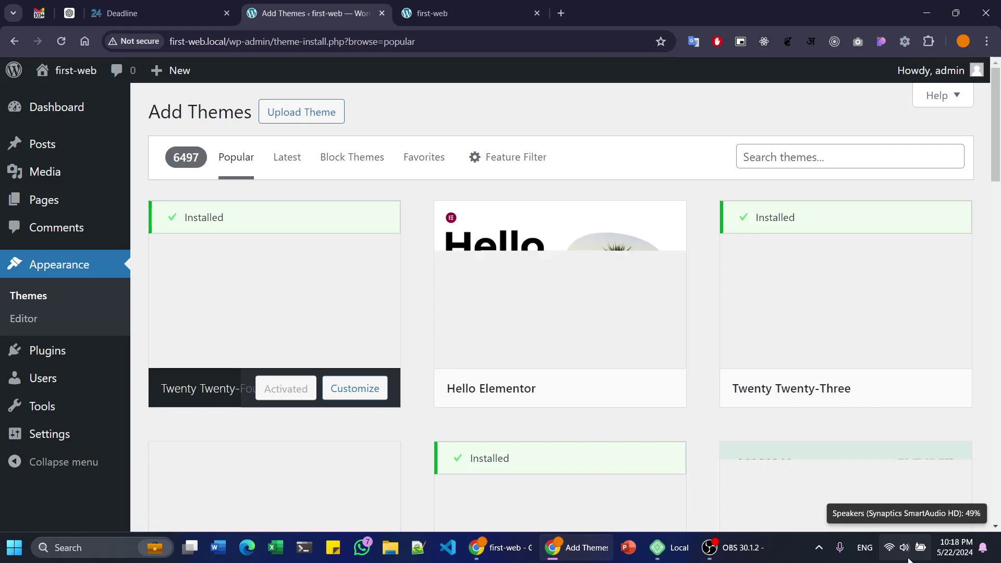
scroll(584, 295, "down", 4)
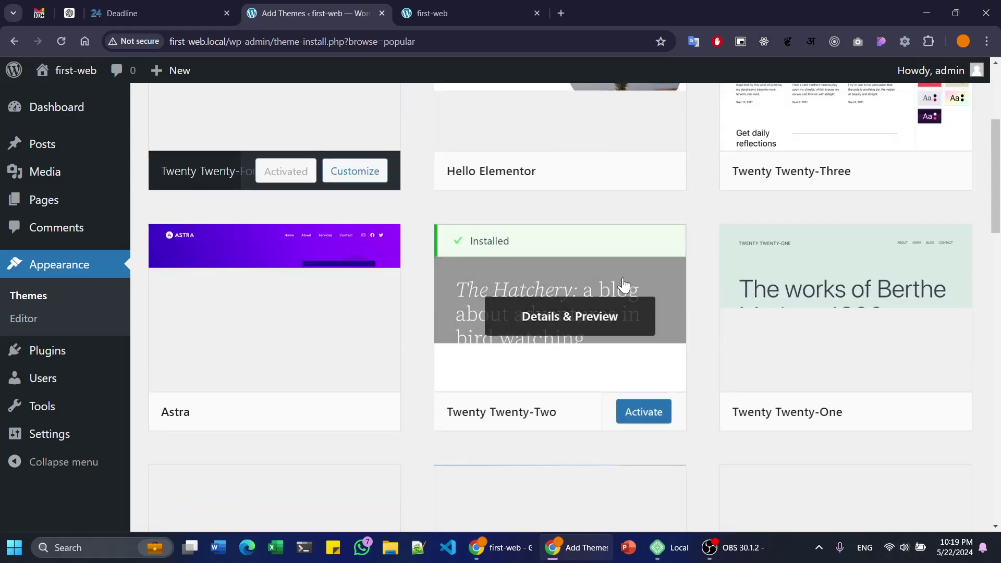
scroll(613, 279, "down", 4)
scroll(609, 315, "up", 6)
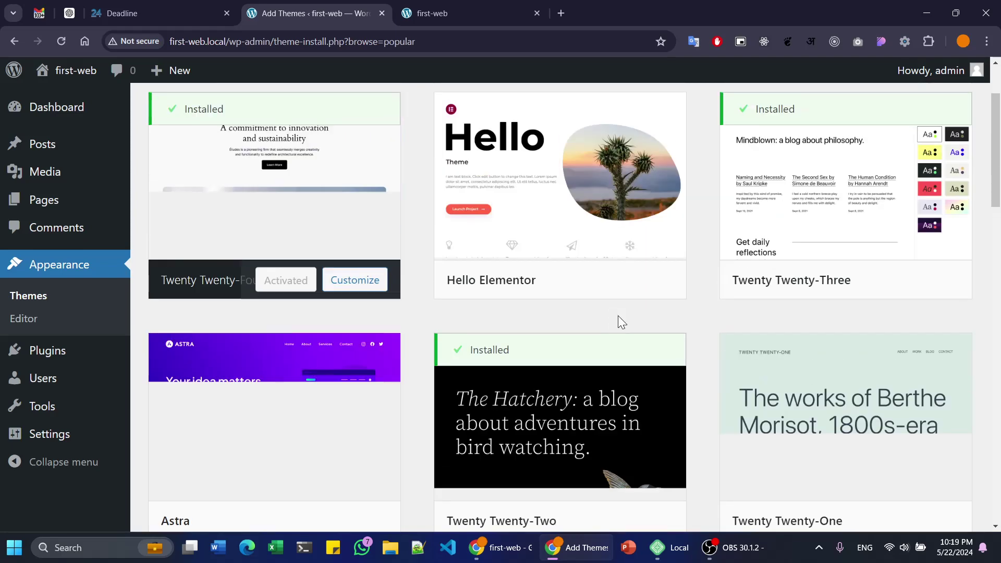
scroll(634, 329, "up", 2)
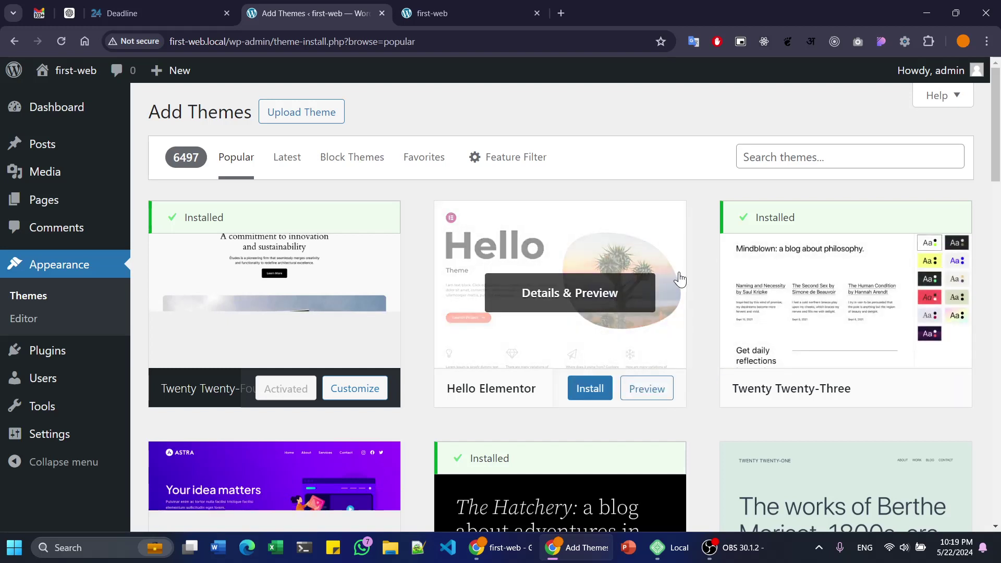
scroll(649, 269, "down", 6)
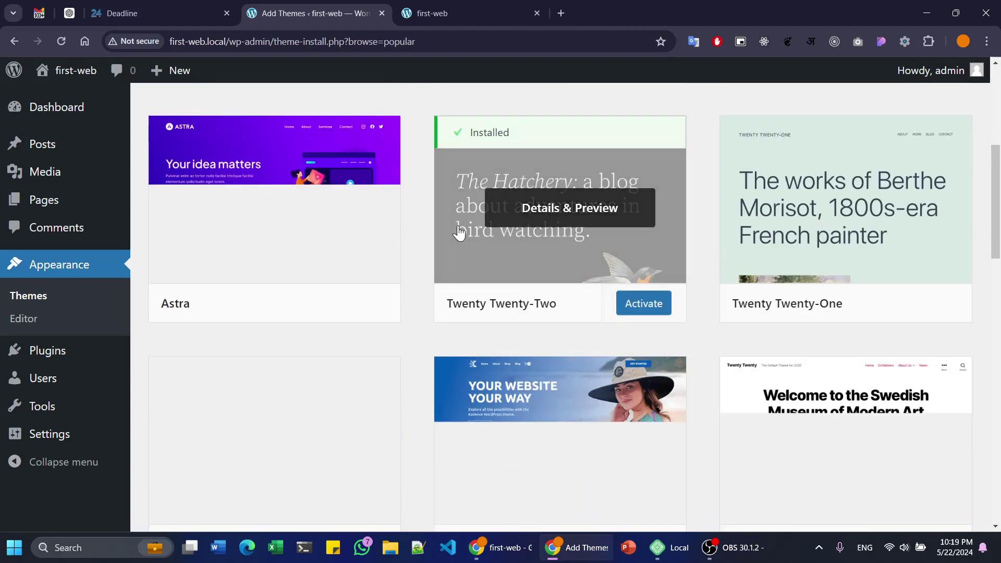
scroll(422, 305, "up", 3)
scroll(418, 299, "up", 3)
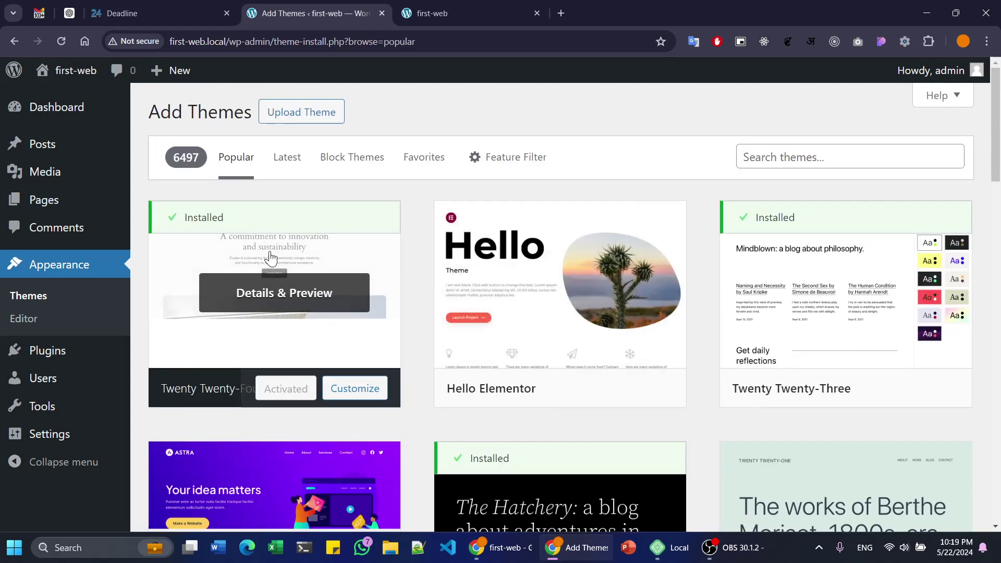
scroll(270, 257, "down", 2)
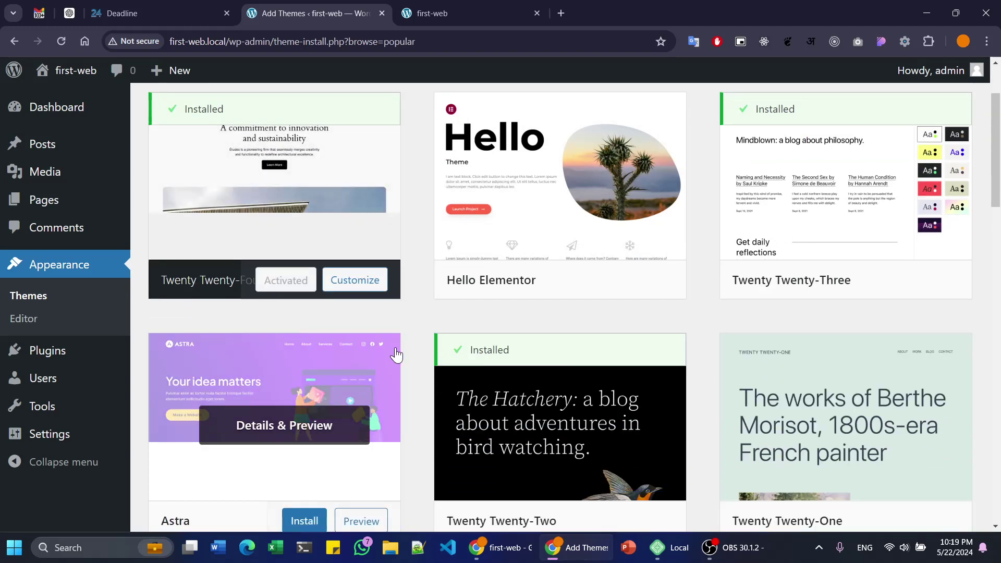
scroll(386, 332, "down", 4)
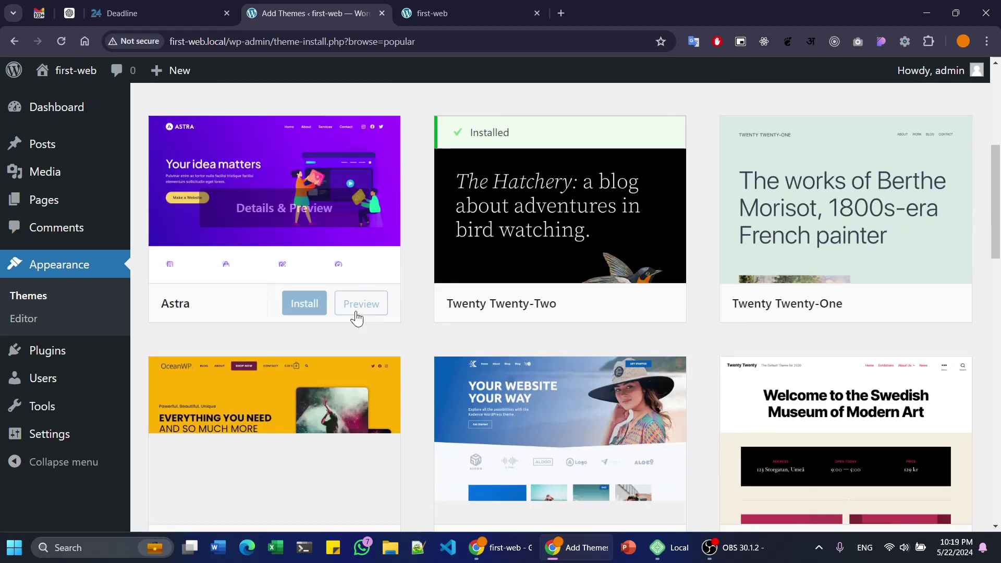
scroll(217, 239, "up", 5)
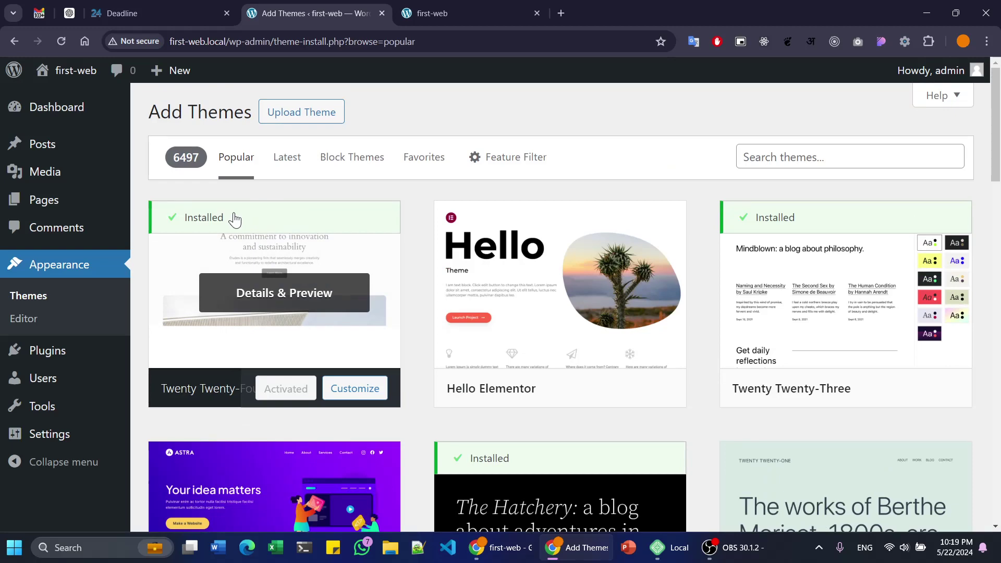
scroll(232, 221, "down", 4)
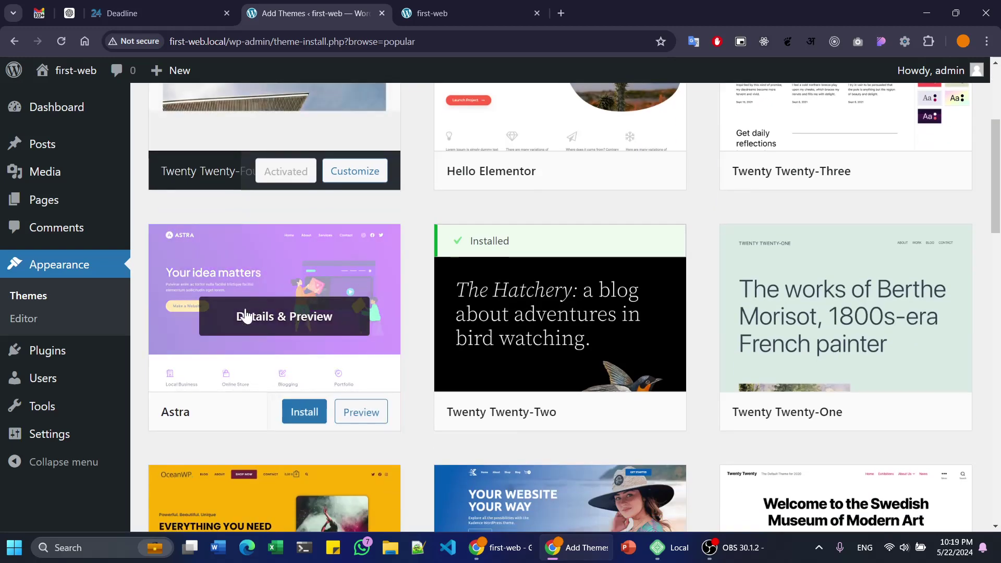
left_click_drag(191, 416, 144, 415)
- View and close Astra's details, start installing Astra, then view the first-web homepage
left_click(195, 422)
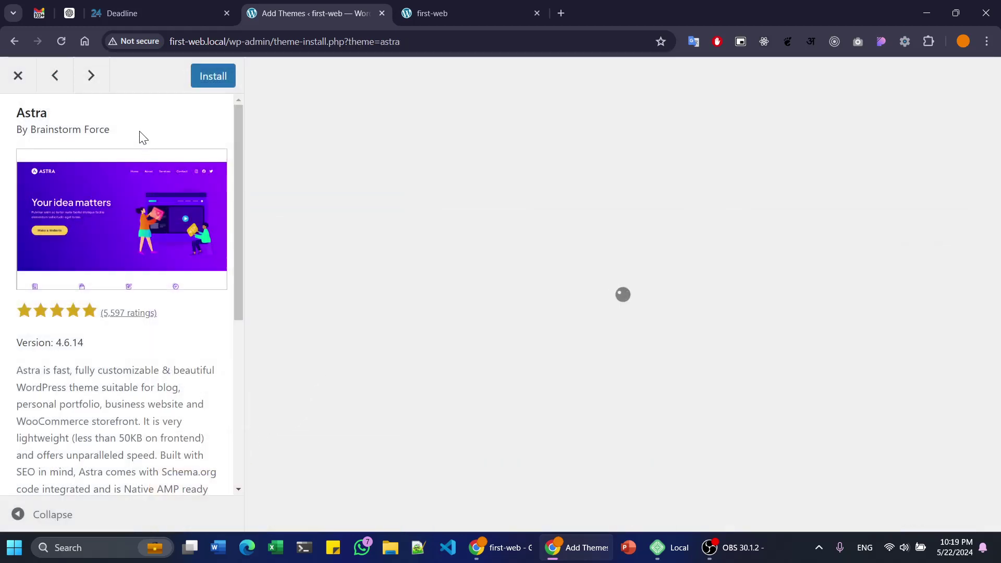
left_click(26, 86)
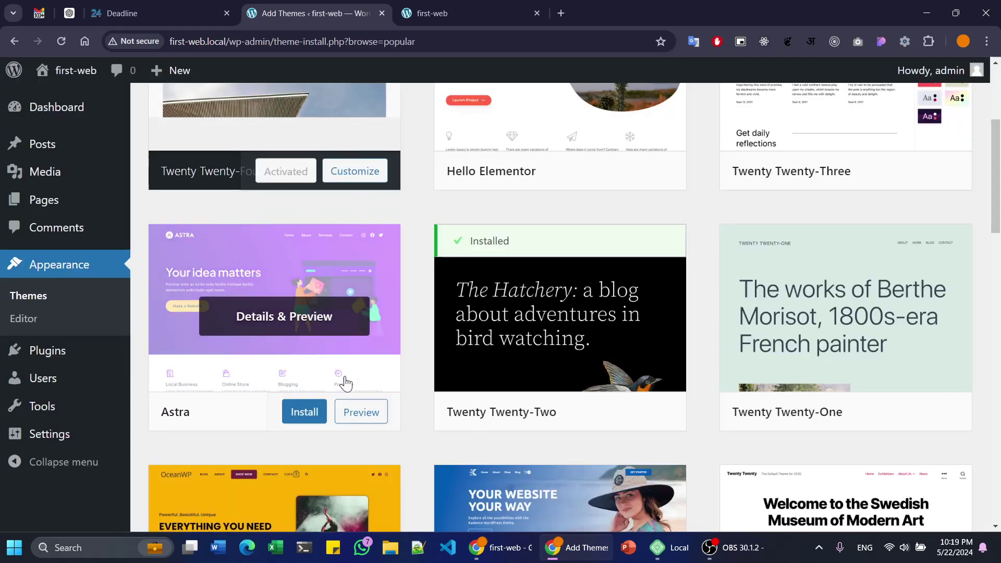
left_click(311, 411)
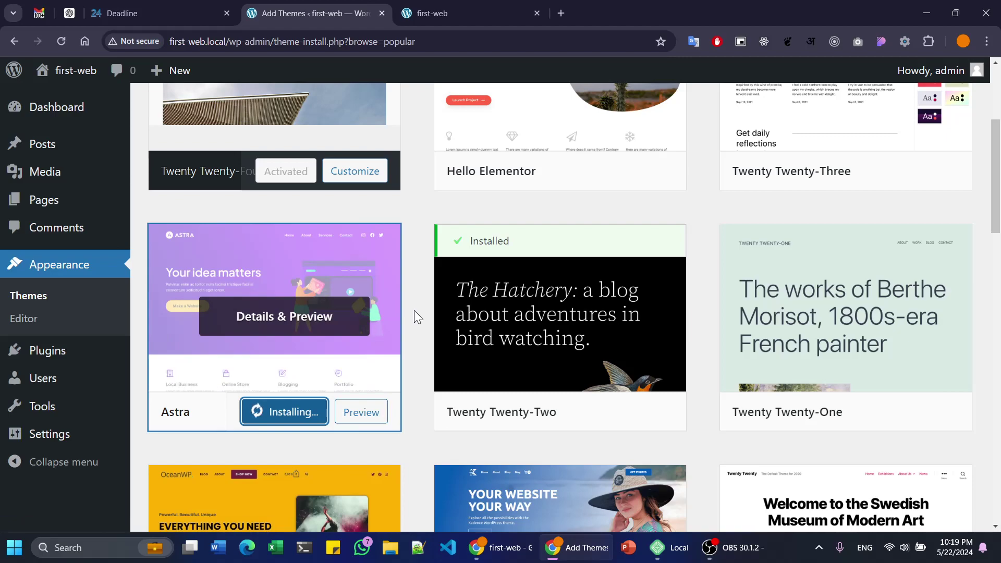
left_click(487, 8)
scroll(384, 279, "down", 7)
scroll(387, 283, "up", 10)
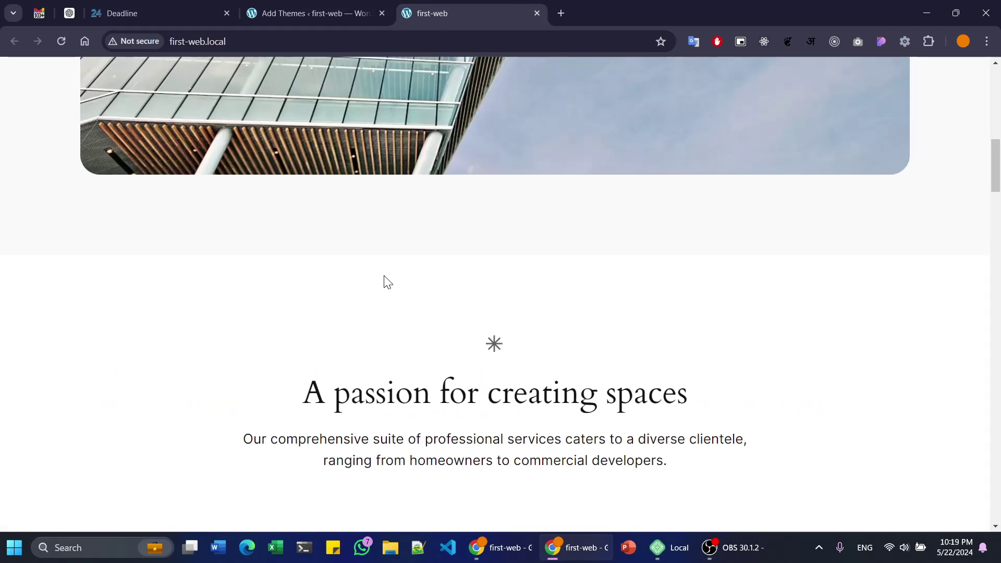
scroll(385, 277, "up", 10)
scroll(413, 283, "up", 4)
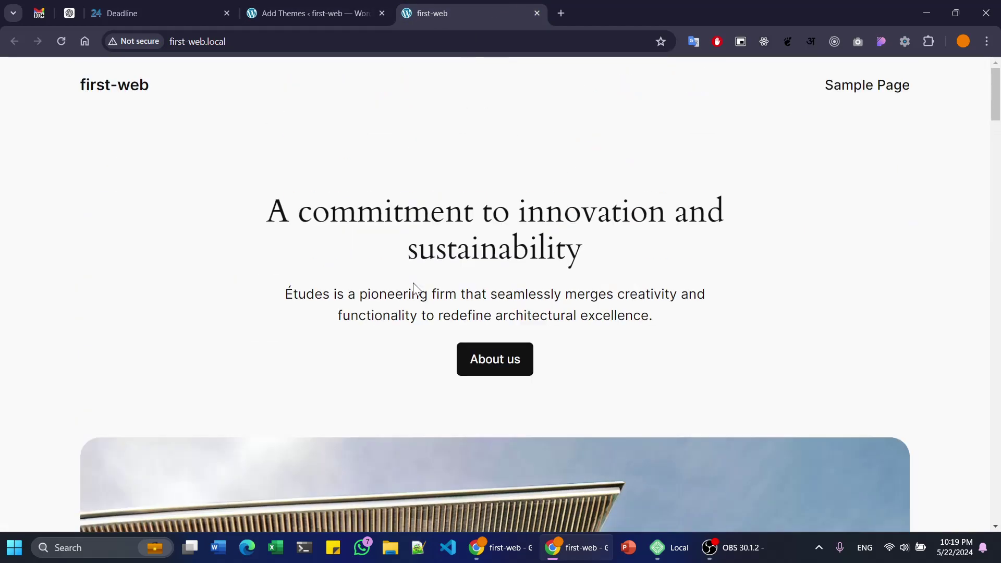
left_click_drag(270, 194, 653, 244)
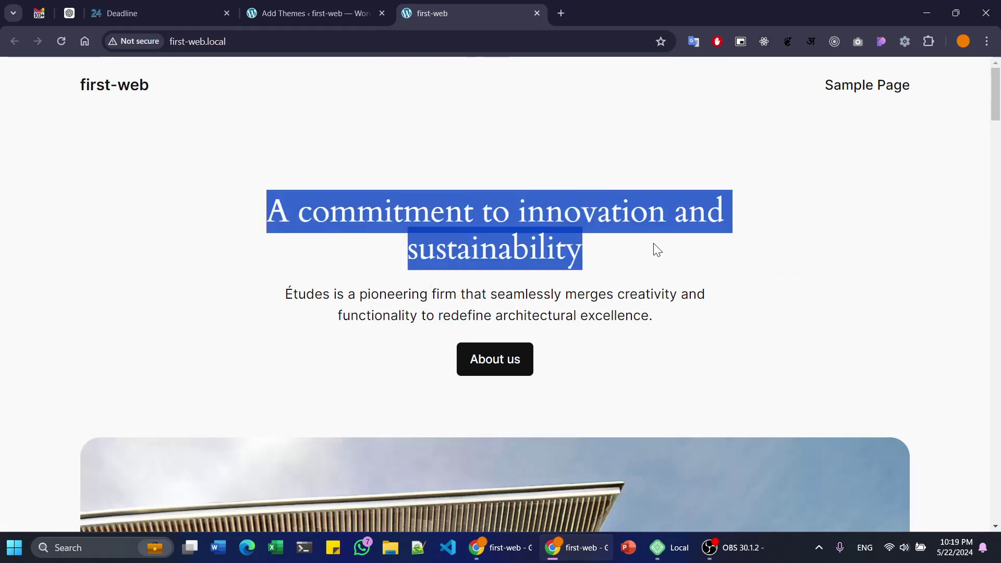
left_click(642, 251)
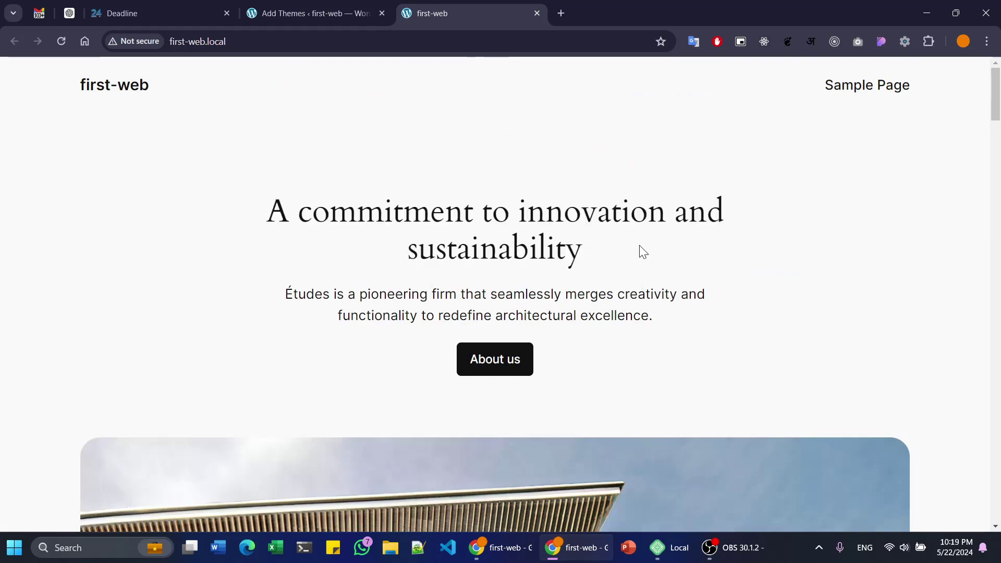
scroll(649, 264, "down", 2)
scroll(645, 273, "down", 20)
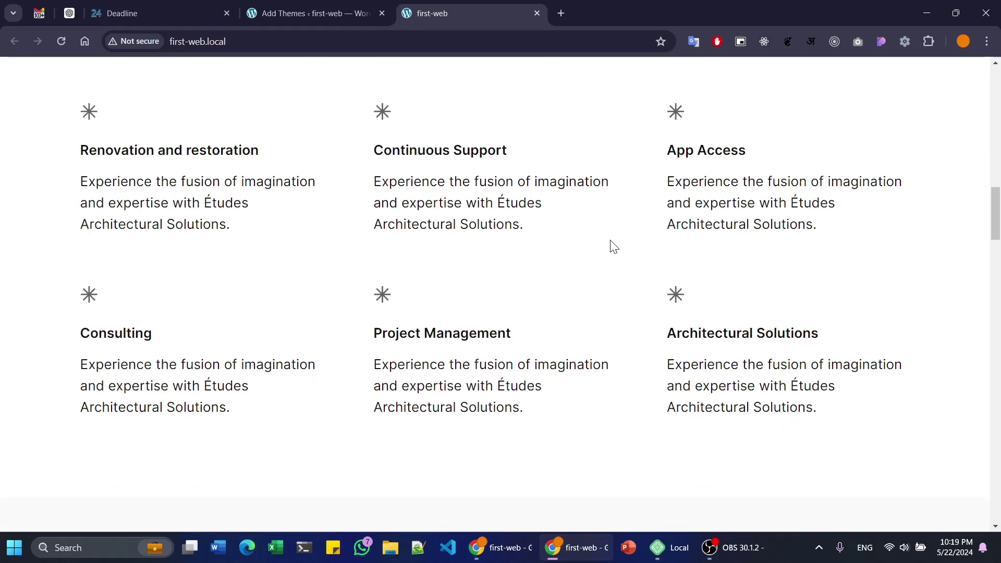
scroll(678, 221, "down", 8)
scroll(679, 225, "up", 6)
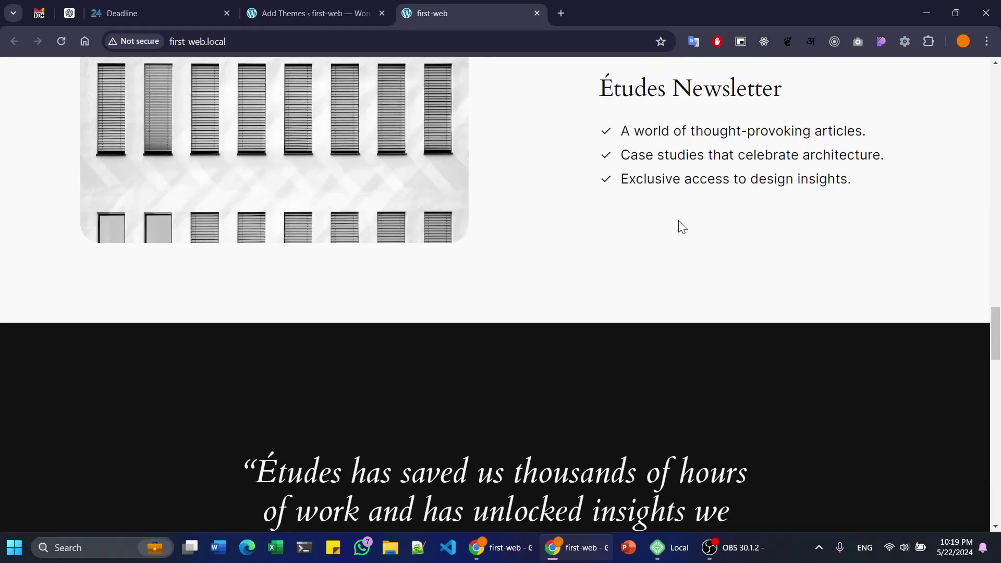
scroll(923, 301, "up", 8)
scroll(923, 301, "up", 20)
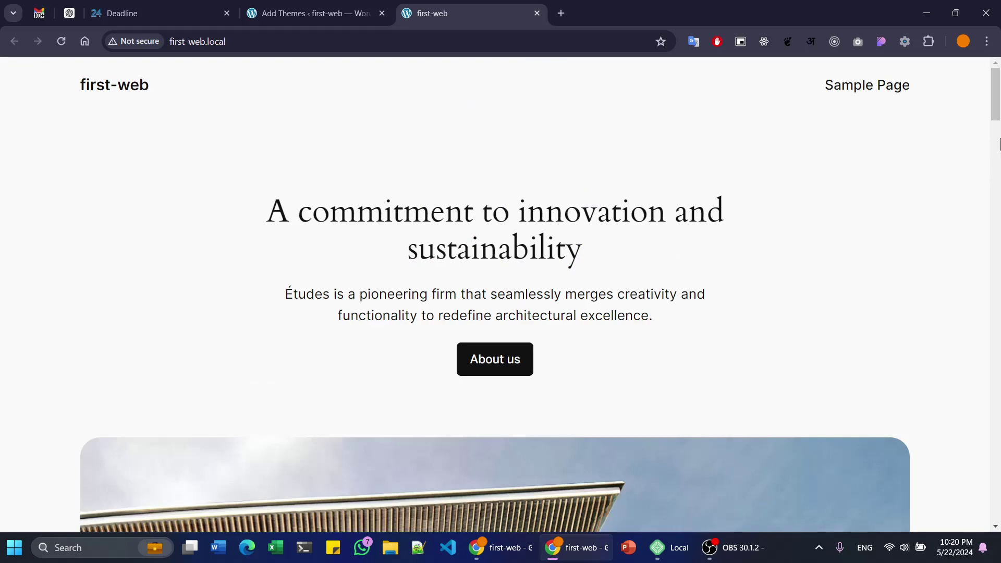
left_click_drag(999, 144, 994, 496)
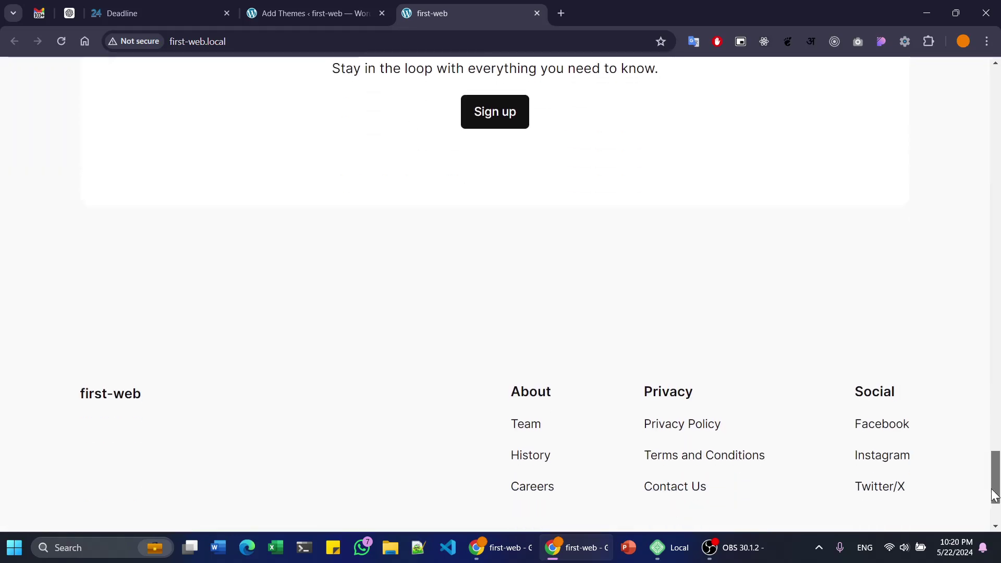
left_click_drag(54, 347, 987, 48)
left_click(992, 476)
left_click_drag(54, 74, 282, 80)
left_click(108, 133)
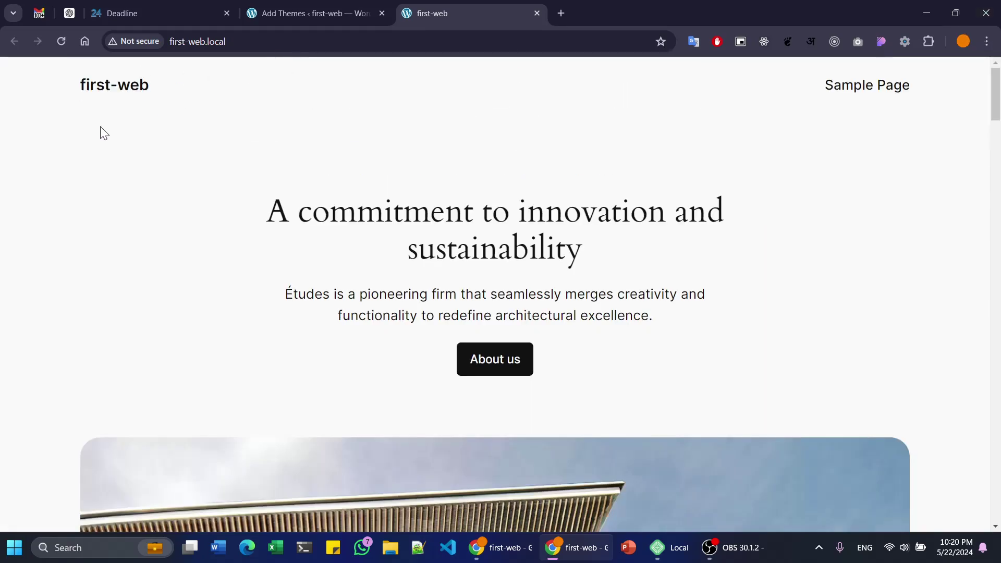
left_click_drag(68, 93, 176, 94)
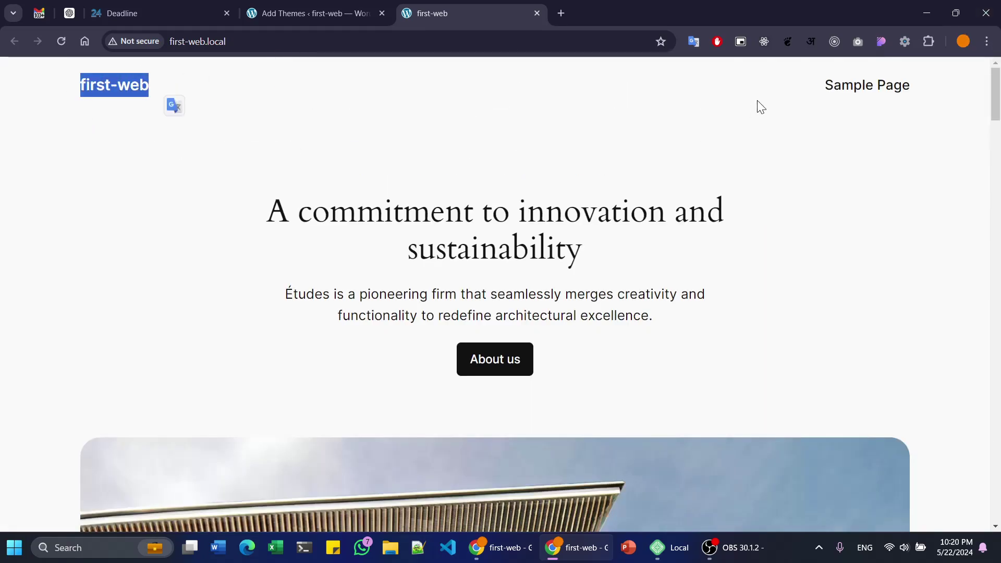
left_click(818, 92)
left_click_drag(818, 92, 934, 92)
left_click(797, 137)
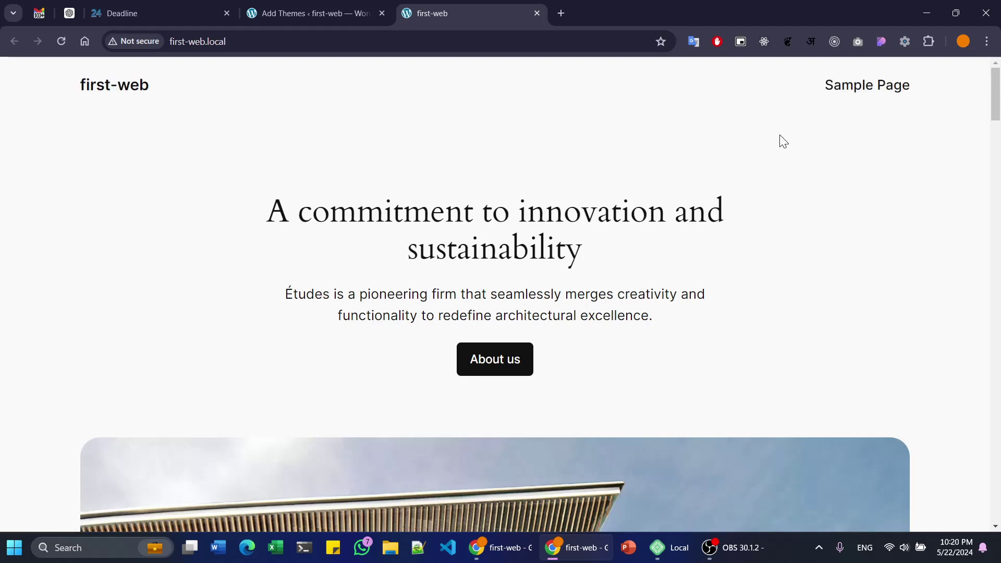
left_click(878, 88)
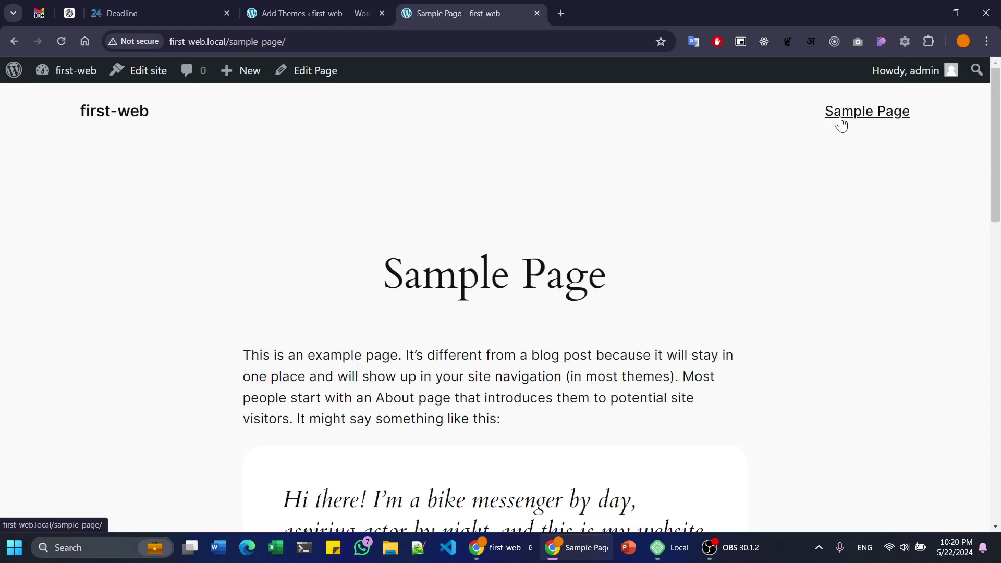
scroll(573, 229, "down", 2)
scroll(469, 250, "up", 2)
left_click_drag(397, 279, 664, 283)
scroll(521, 261, "down", 4)
left_click_drag(284, 284, 403, 284)
scroll(401, 222, "down", 3)
scroll(360, 198, "down", 7)
scroll(290, 236, "up", 5)
left_click_drag(285, 236, 640, 367)
scroll(626, 355, "down", 1)
scroll(522, 261, "down", 6)
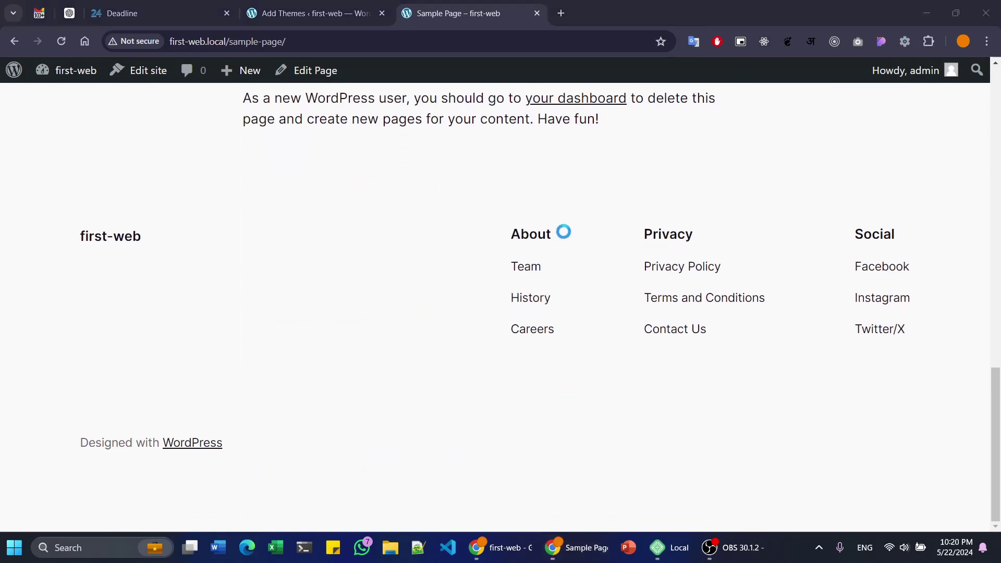
scroll(561, 232, "up", 15)
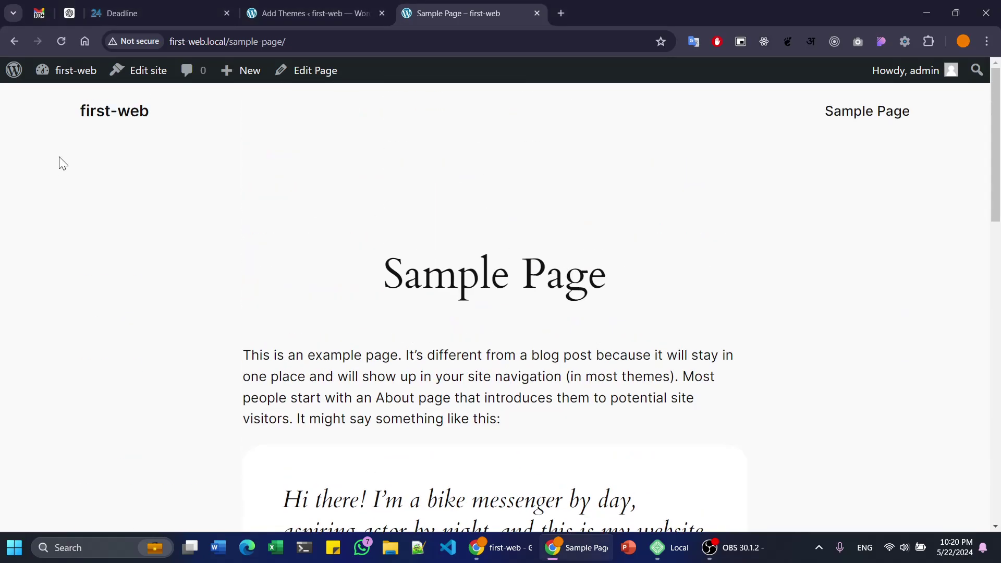
left_click(120, 115)
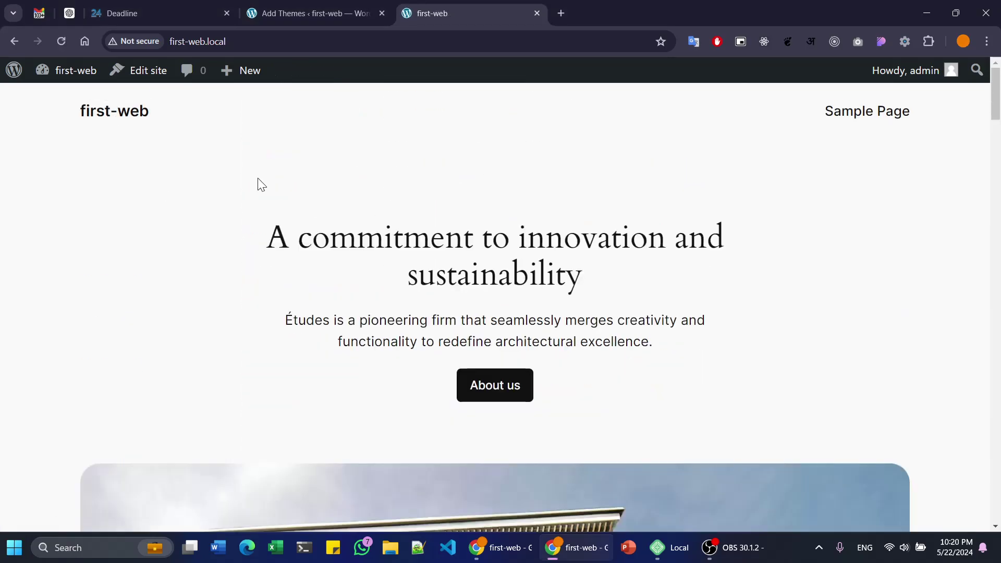
- Reload the Add Themes page and install the Astra theme
left_click(282, 12)
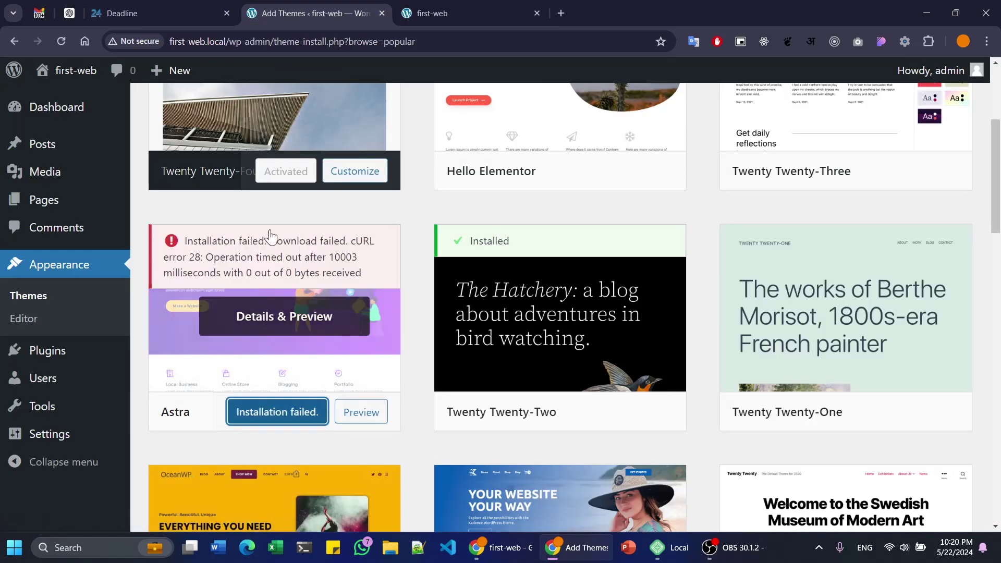
key("F5")
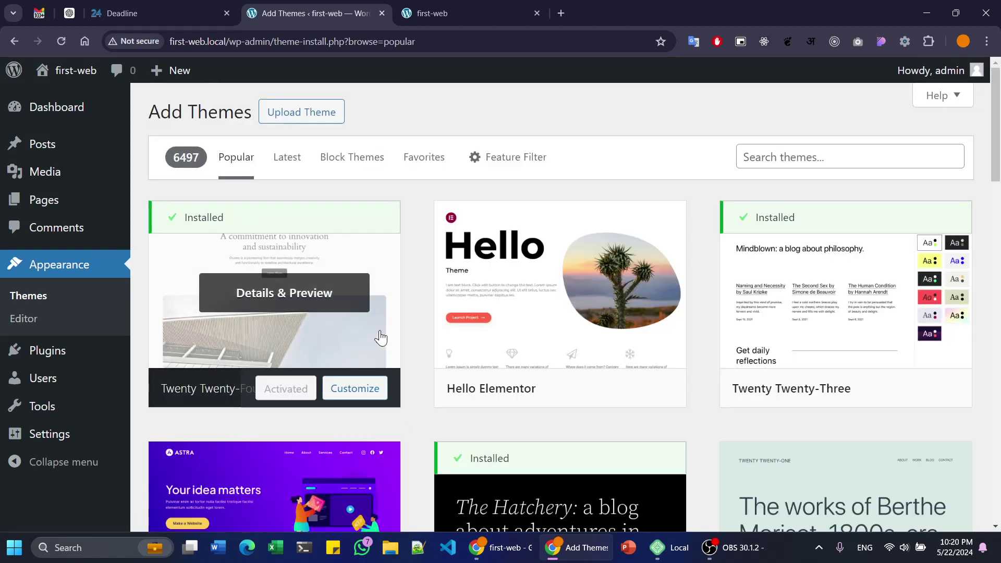
scroll(260, 332, "down", 4)
left_click(305, 415)
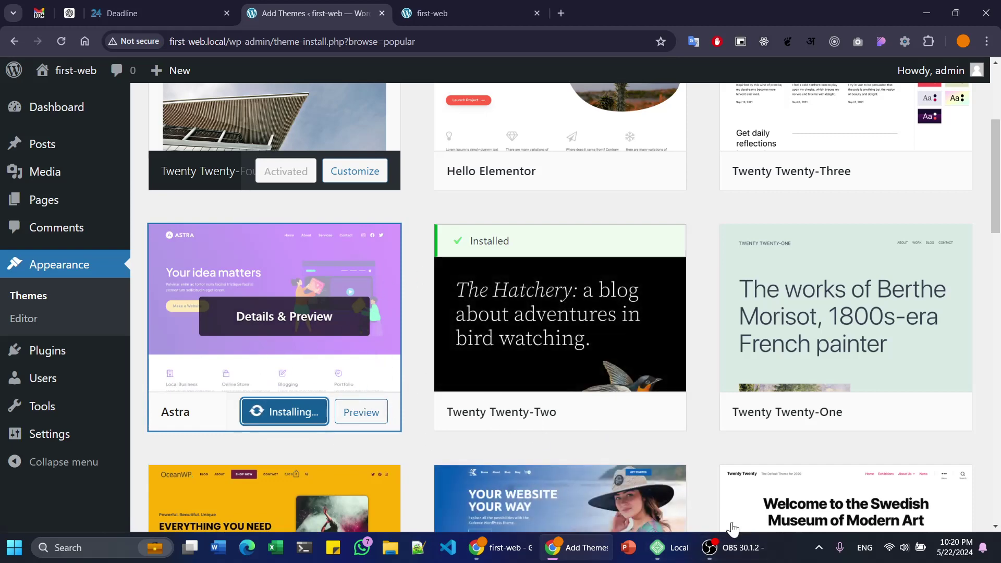
- Pause the screen recording and return to the Add Themes page
mouse_move(738, 549)
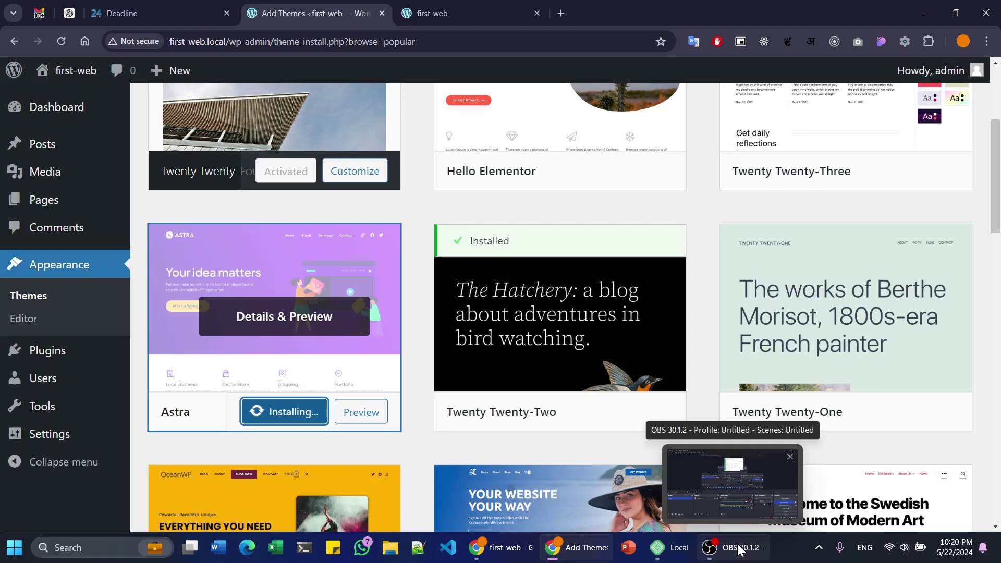
left_click(738, 549)
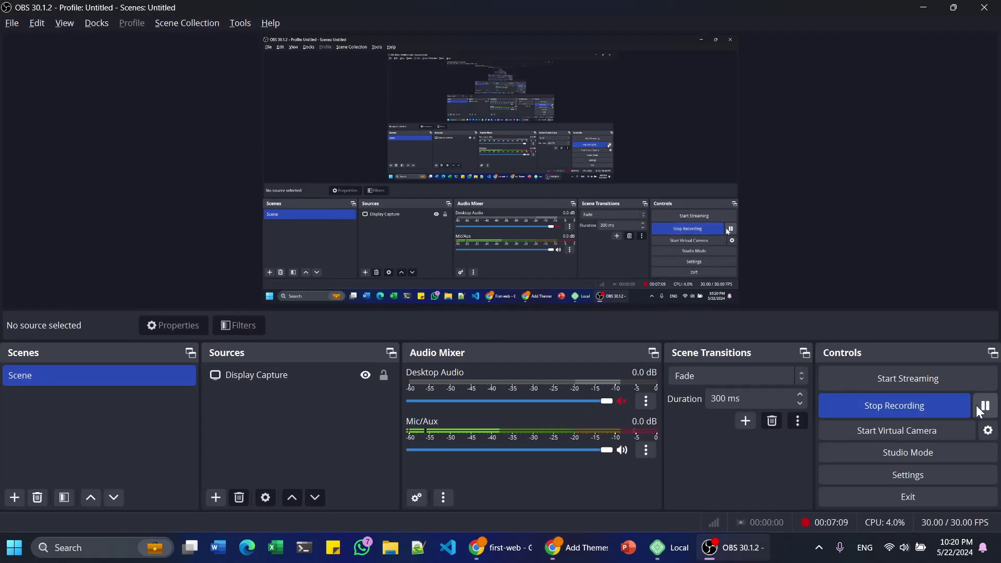
left_click(983, 412)
key("alt+Tab")
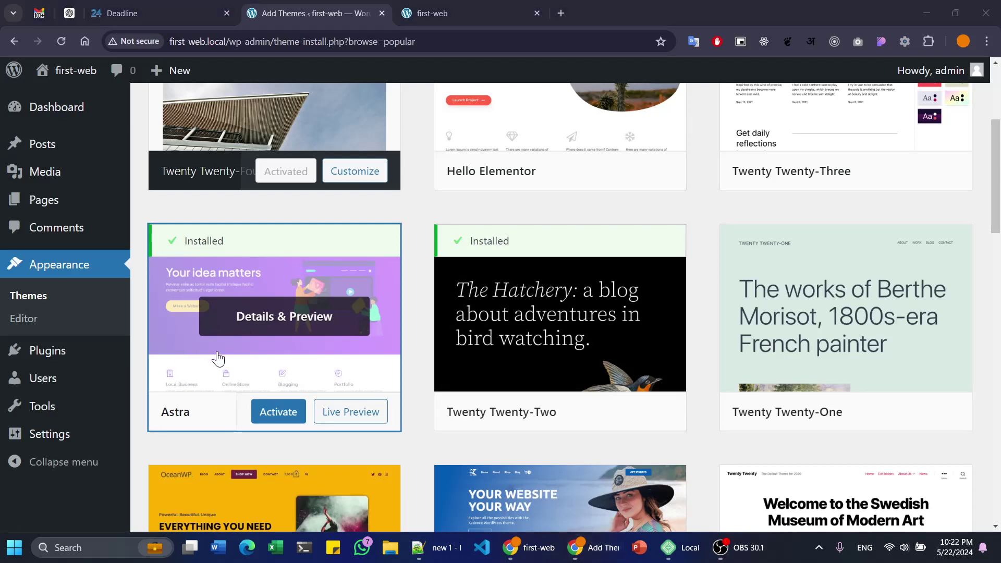
- Activate Astra, dismiss its welcome panel, and open the Twenty Twenty-Two theme details
left_click(279, 410)
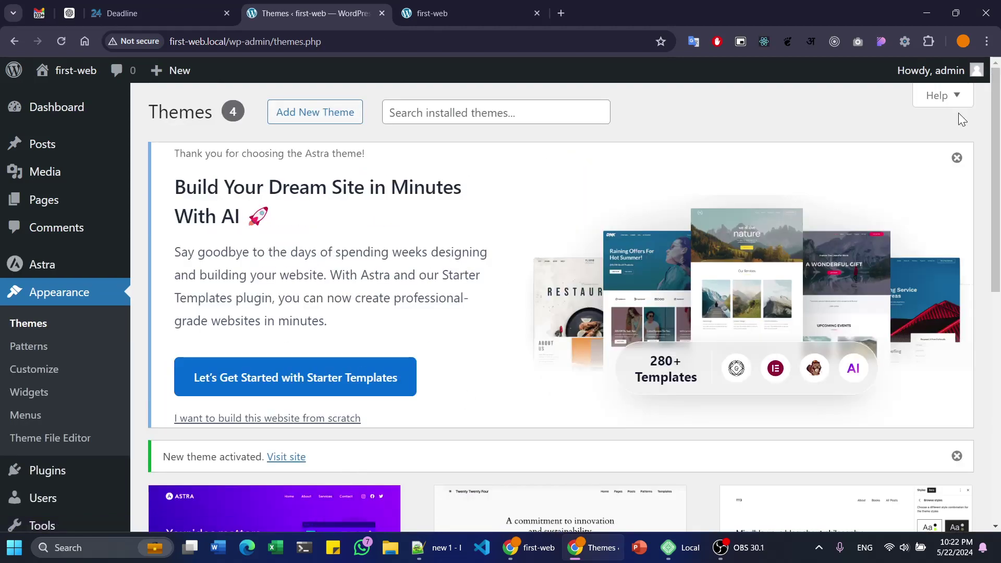
left_click(958, 158)
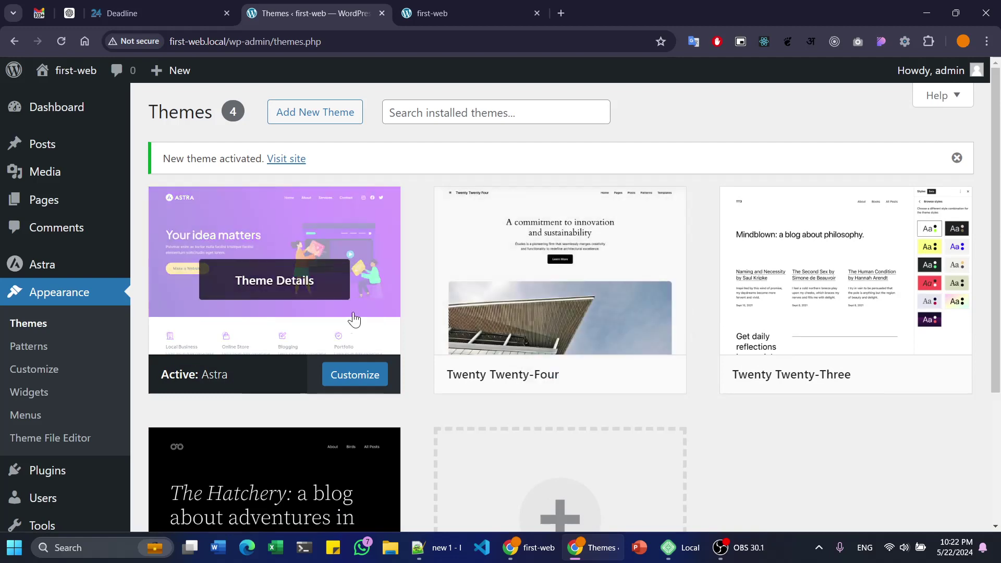
scroll(547, 235, "down", 3)
left_click(328, 317)
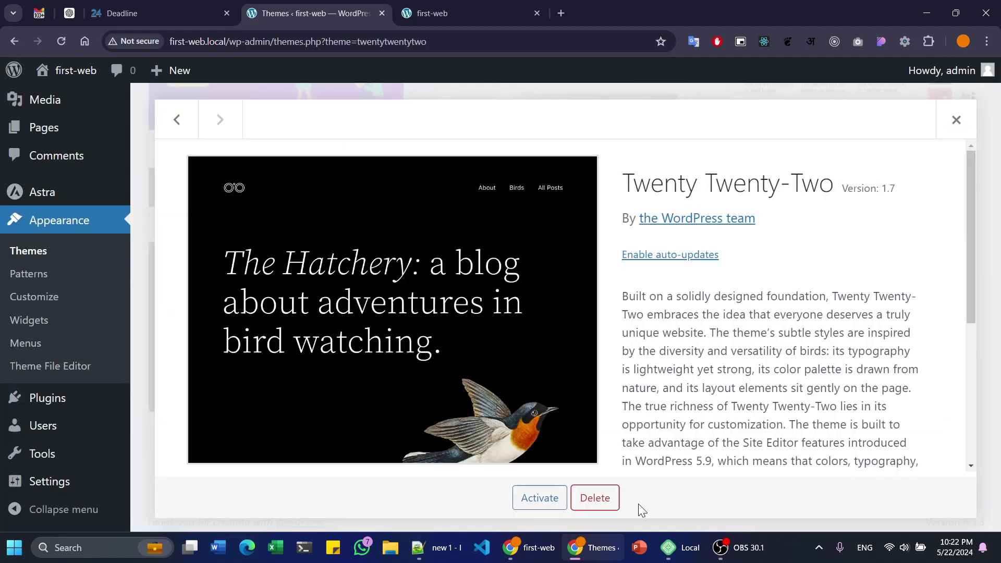
- Delete Twenty Twenty-Two, Twenty Twenty-Three and Twenty Twenty-Four, then go to the Dashboard
left_click(597, 499)
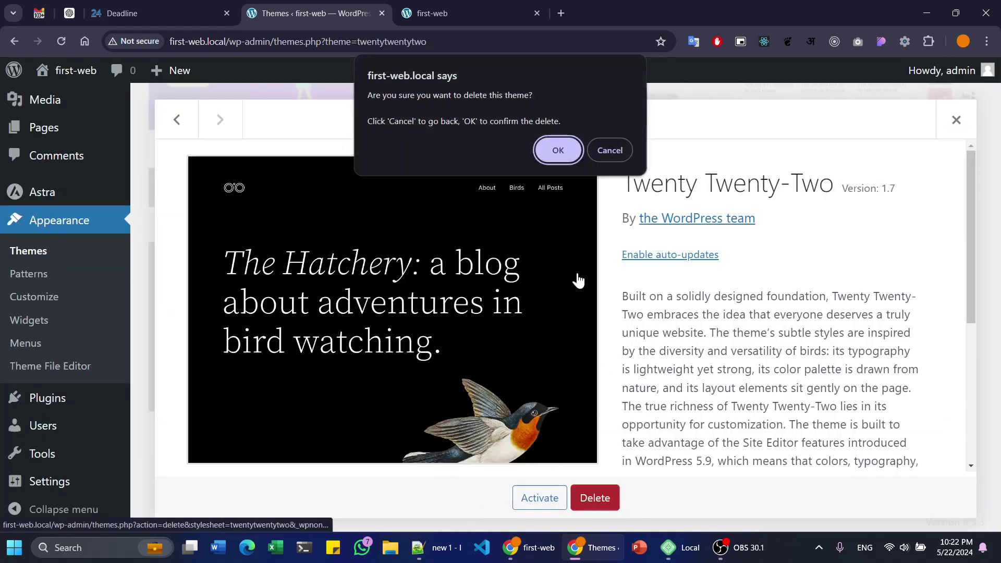
left_click(561, 158)
left_click(856, 172)
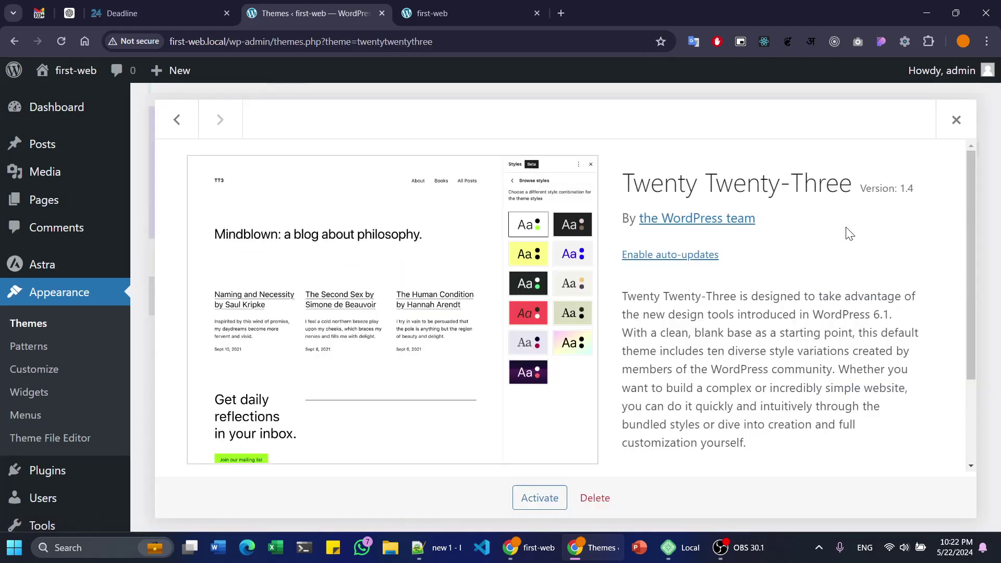
left_click(595, 498)
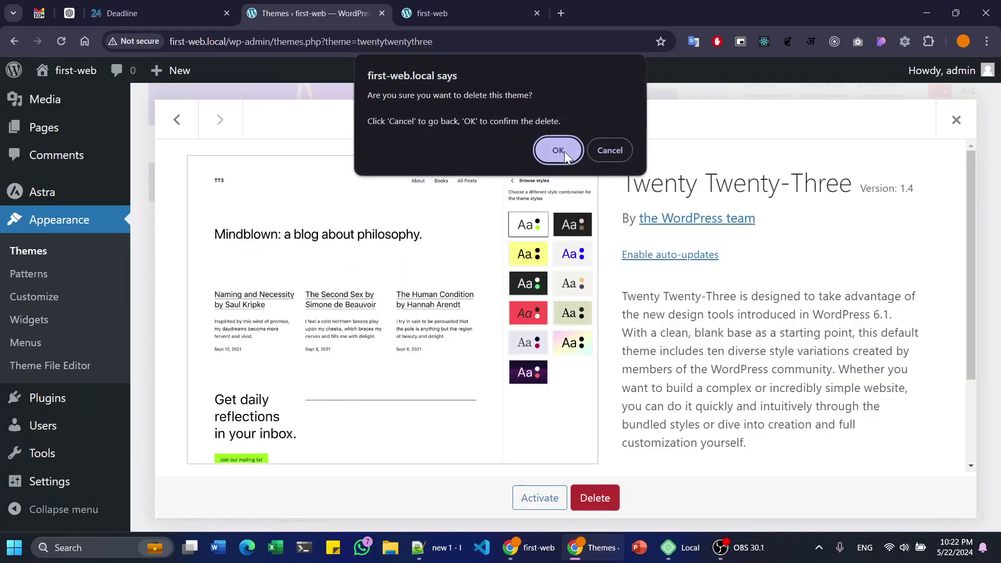
left_click(561, 150)
left_click(563, 230)
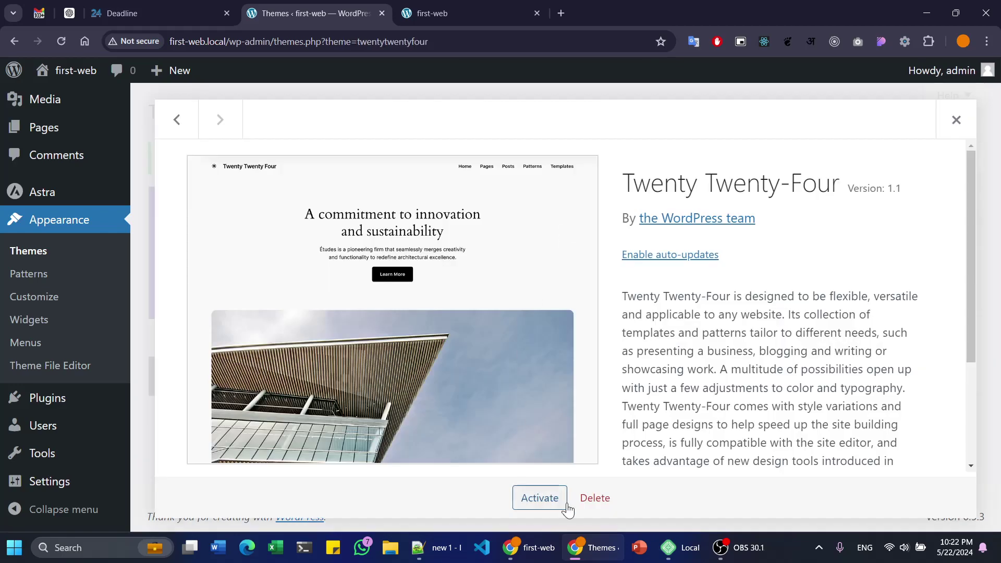
left_click(605, 504)
left_click(556, 149)
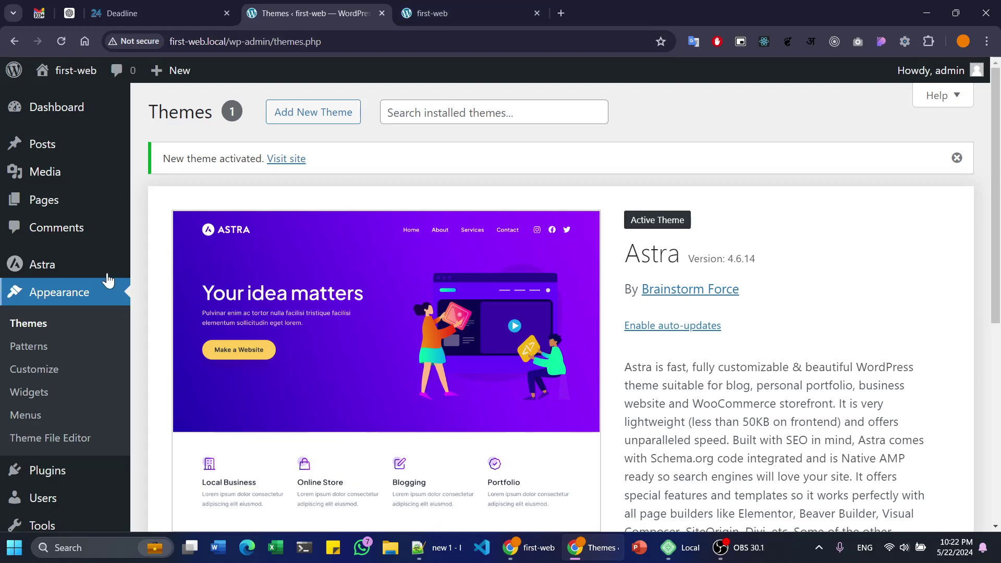
left_click(99, 120)
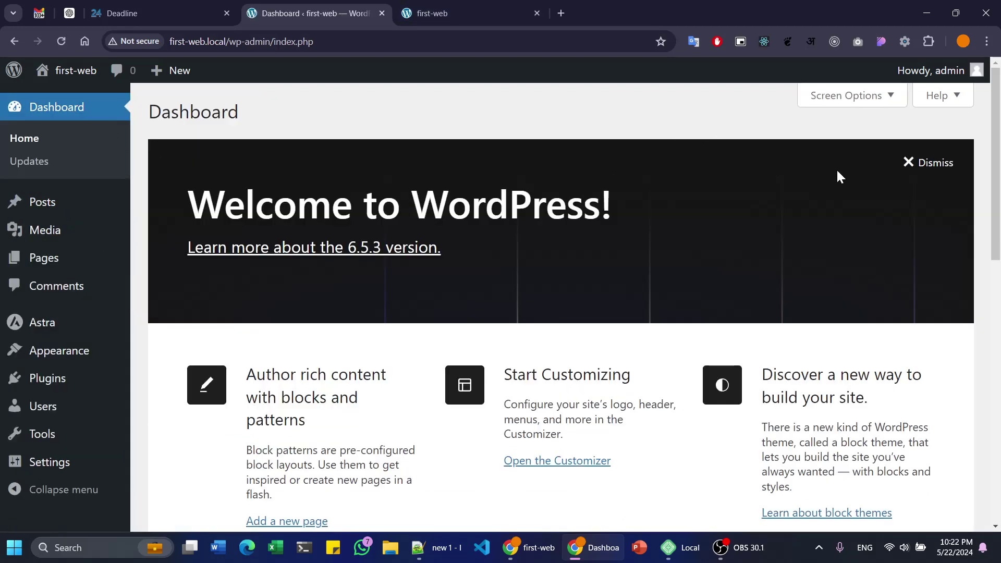
scroll(494, 253, "down", 4)
scroll(494, 252, "up", 4, "ctrl")
scroll(494, 250, "down", 1, "ctrl")
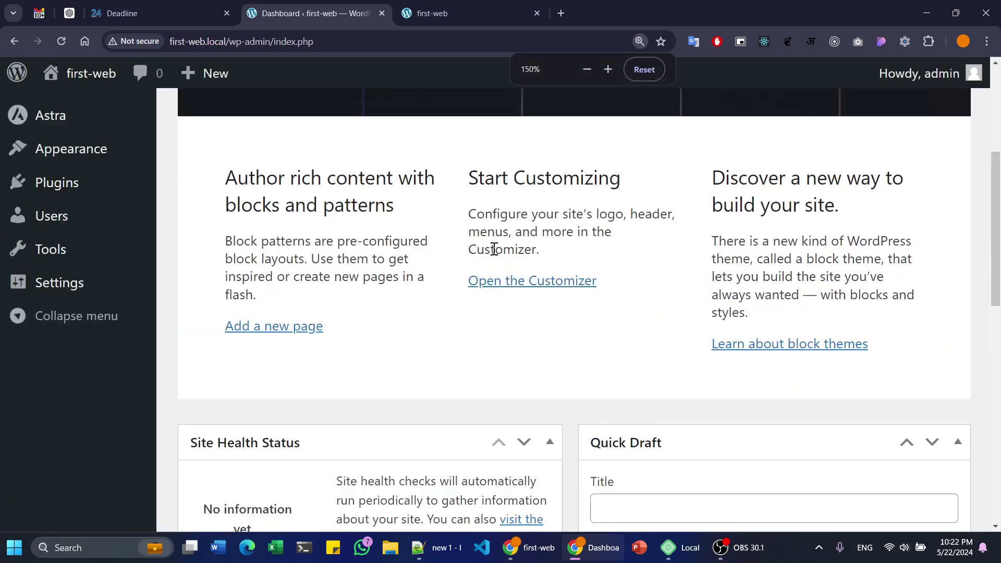
scroll(494, 250, "down", 2, "ctrl")
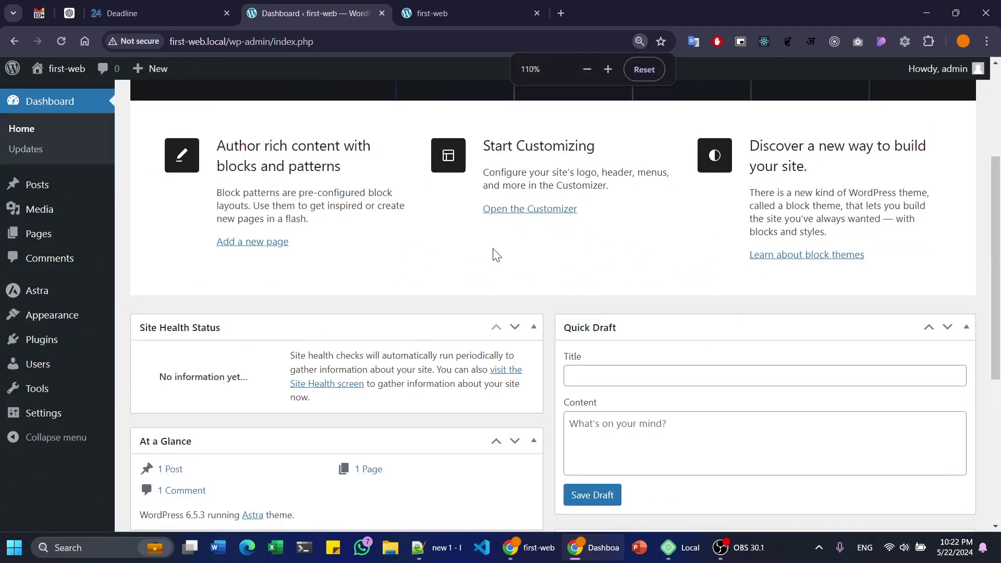
scroll(496, 255, "down", 1, "ctrl")
scroll(700, 243, "up", 3)
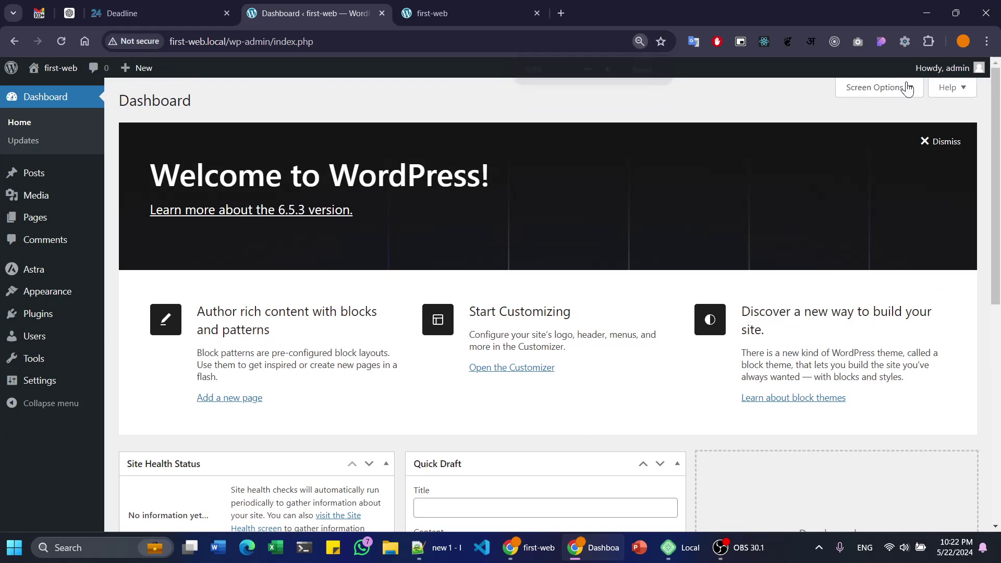
- In Screen Options, uncheck At a Glance, Quick Draft, Events and News and Welcome, then close it
left_click(893, 92)
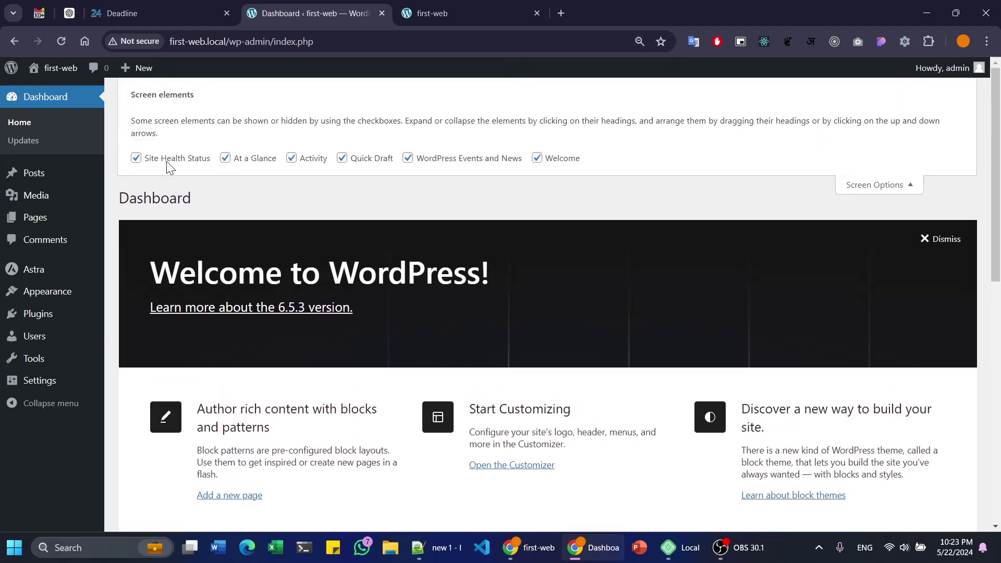
left_click(236, 161)
left_click(372, 159)
left_click(408, 159)
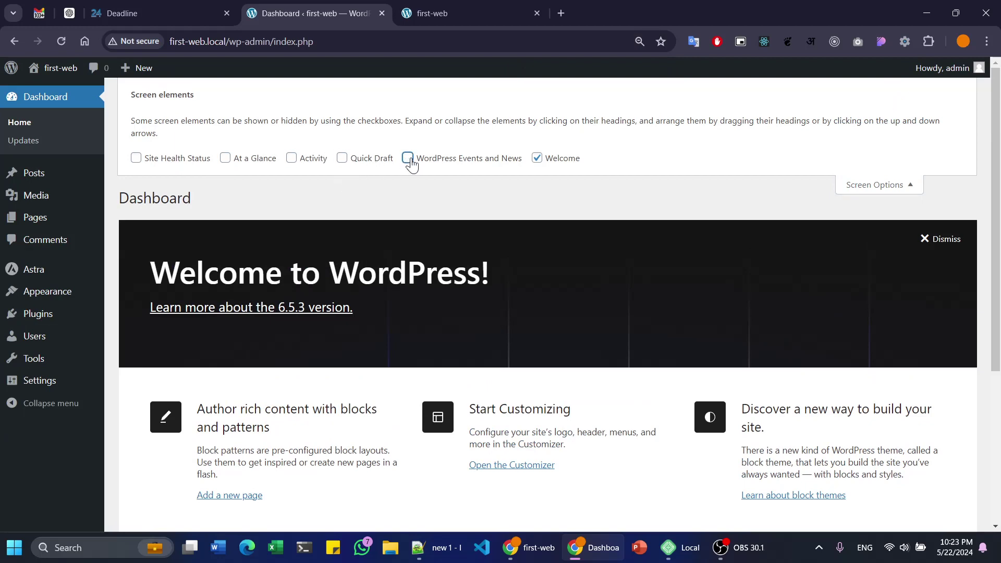
left_click(537, 159)
left_click(537, 146)
left_click(537, 146)
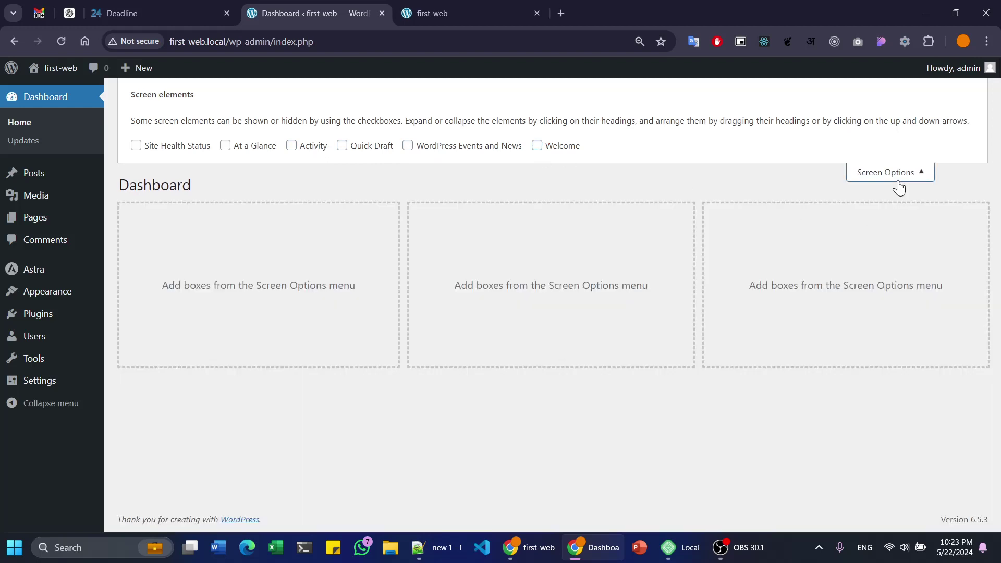
left_click(897, 182)
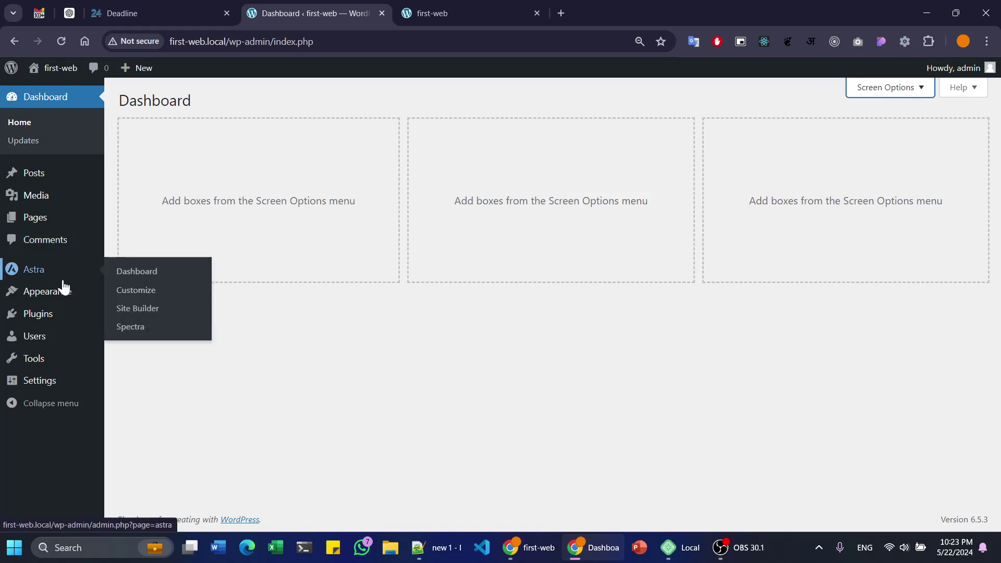
mouse_move(66, 299)
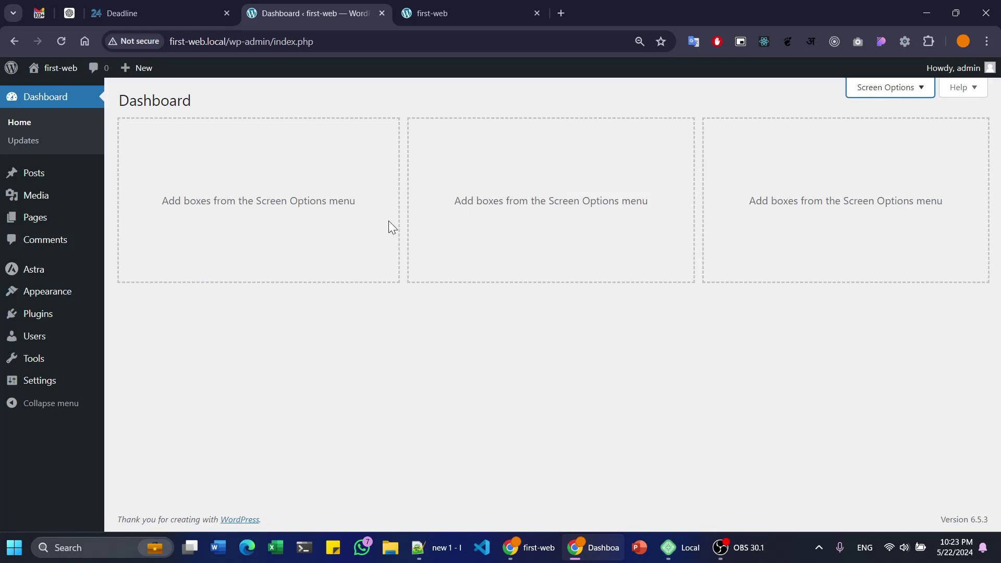
- Reload the first-web front page to view the Astra theme and Hello world! post, then return to Dashboard
left_click(432, 5)
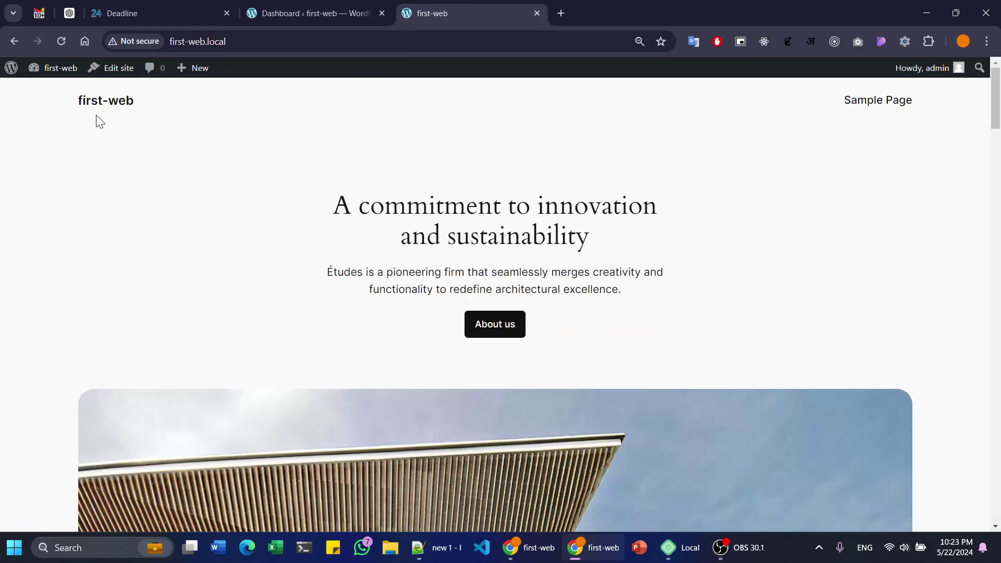
left_click(71, 48)
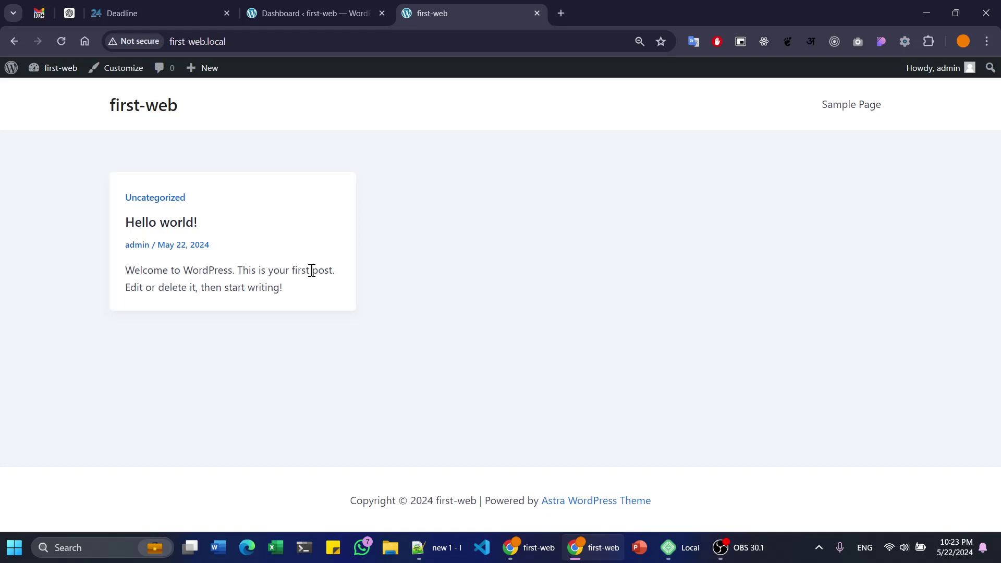
left_click(308, 6)
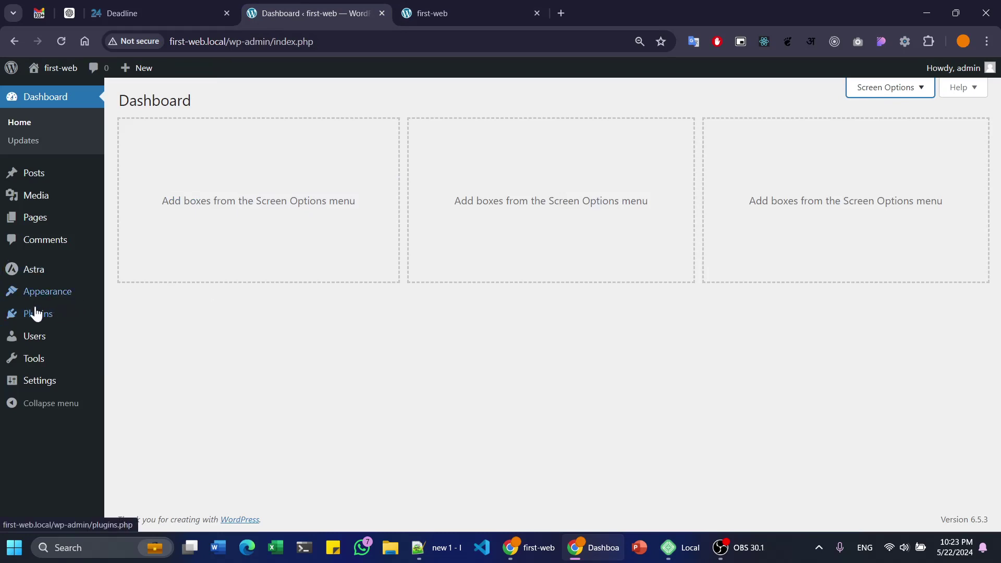
left_click(507, 7)
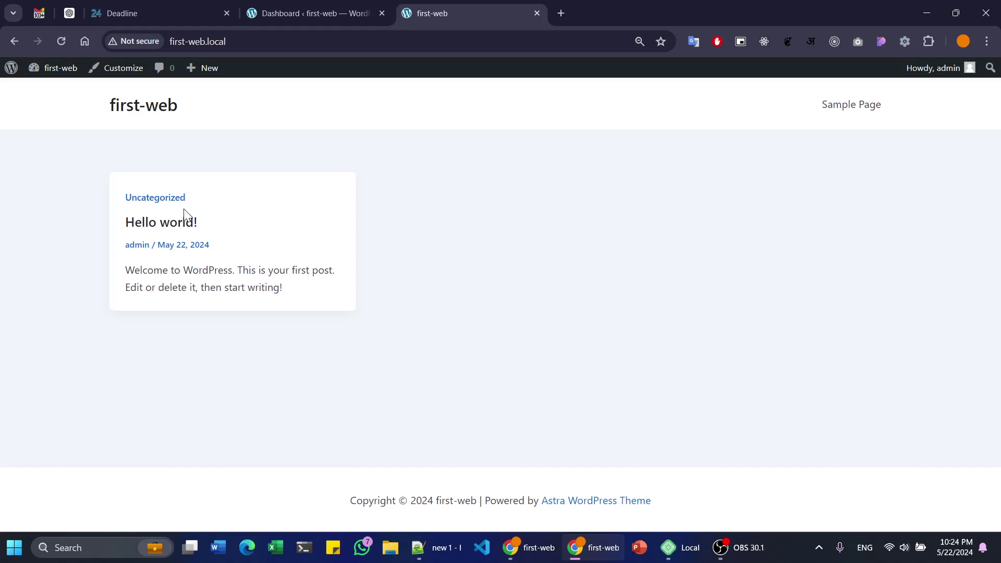
left_click_drag(209, 226, 95, 224)
left_click(292, 233)
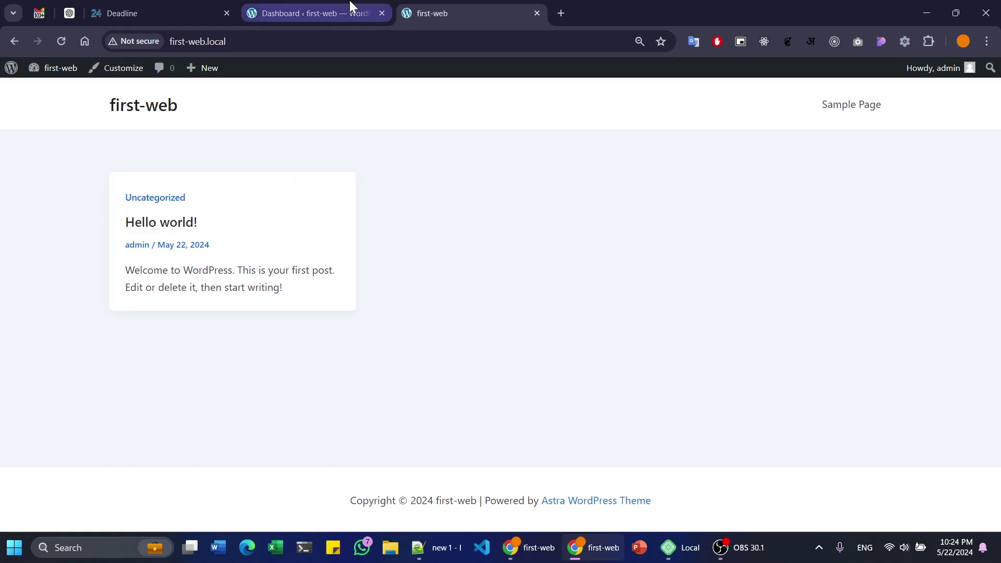
left_click(355, 8)
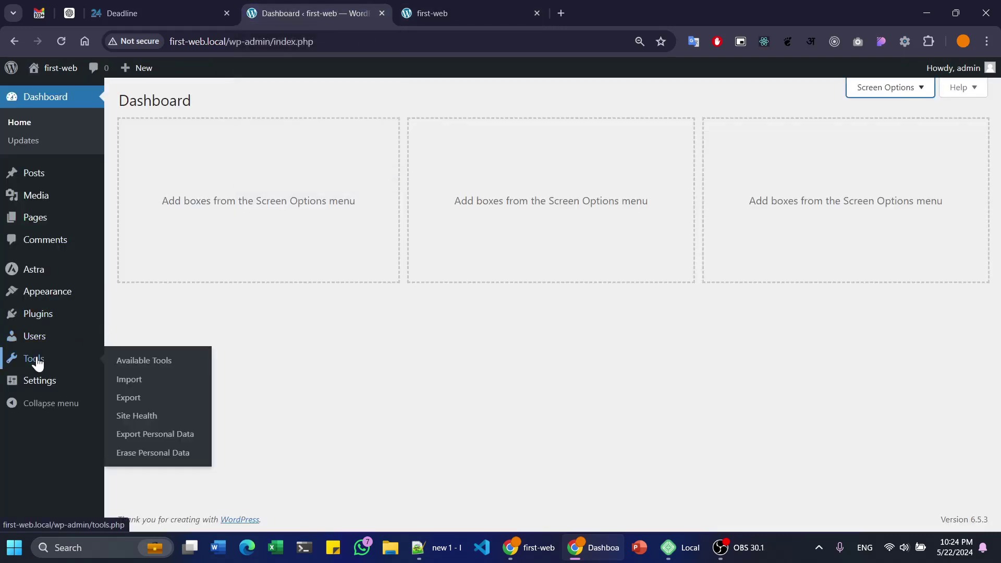
- View Installed Plugins and confirm the list is empty
mouse_move(57, 324)
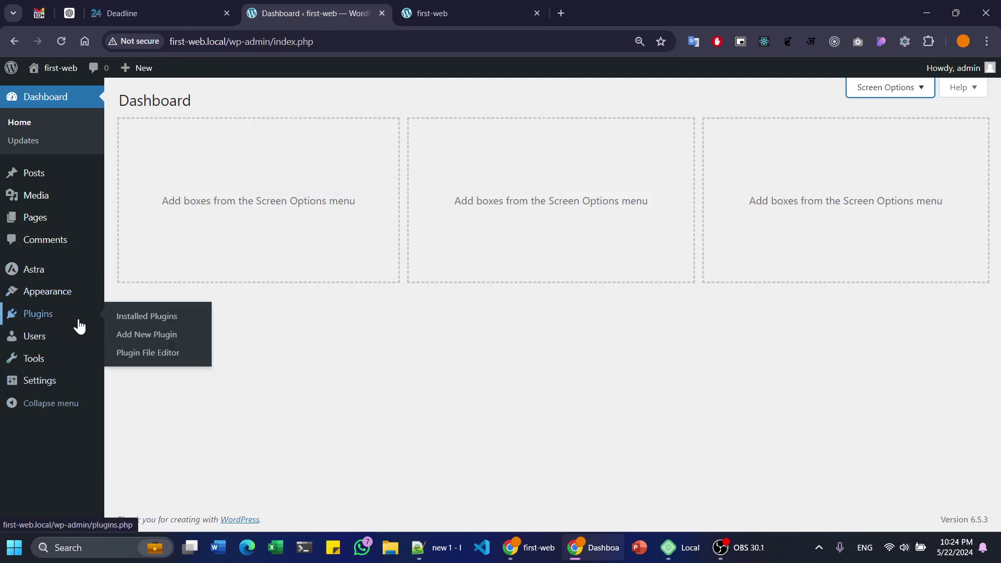
left_click(158, 317)
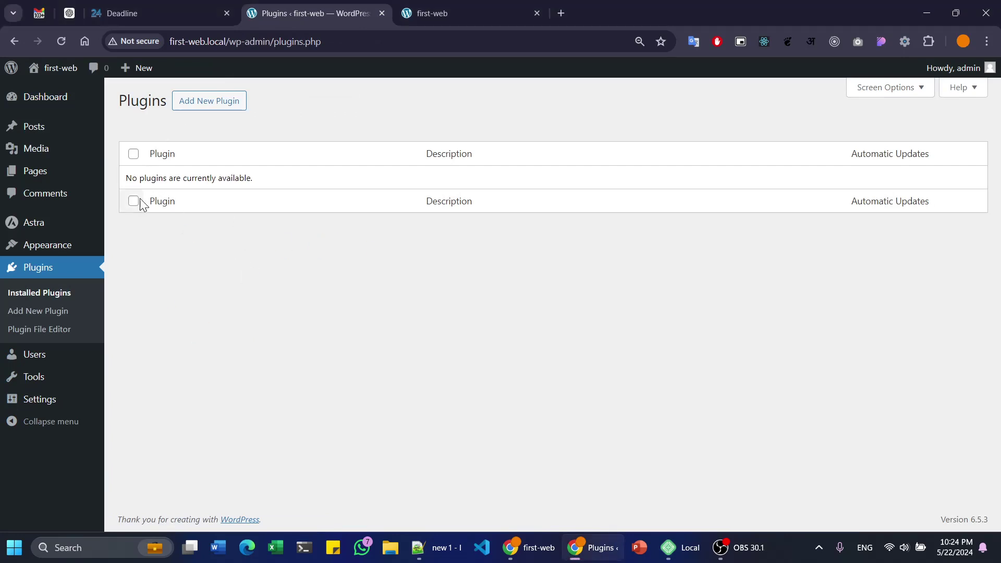
left_click_drag(121, 186, 256, 185)
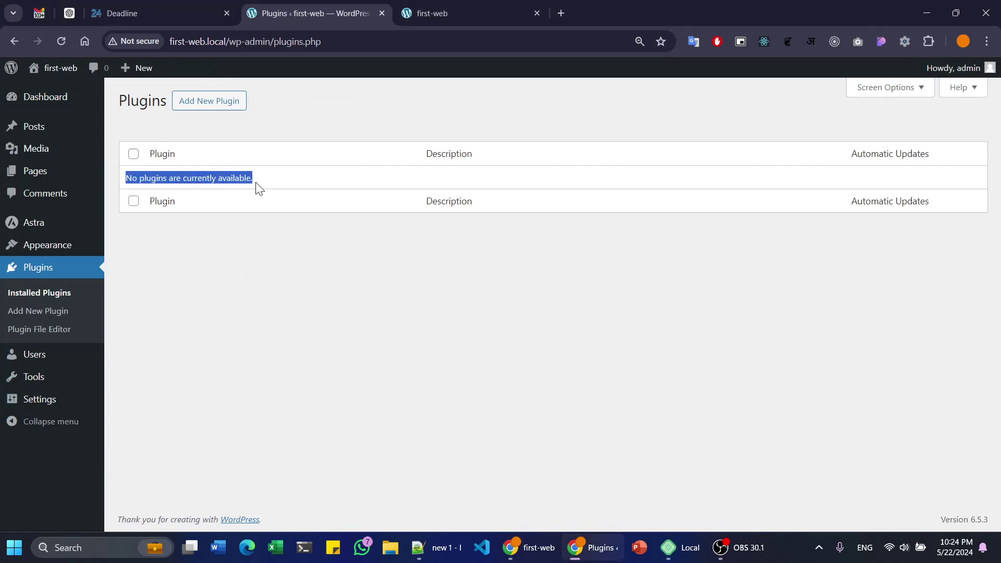
left_click(246, 271)
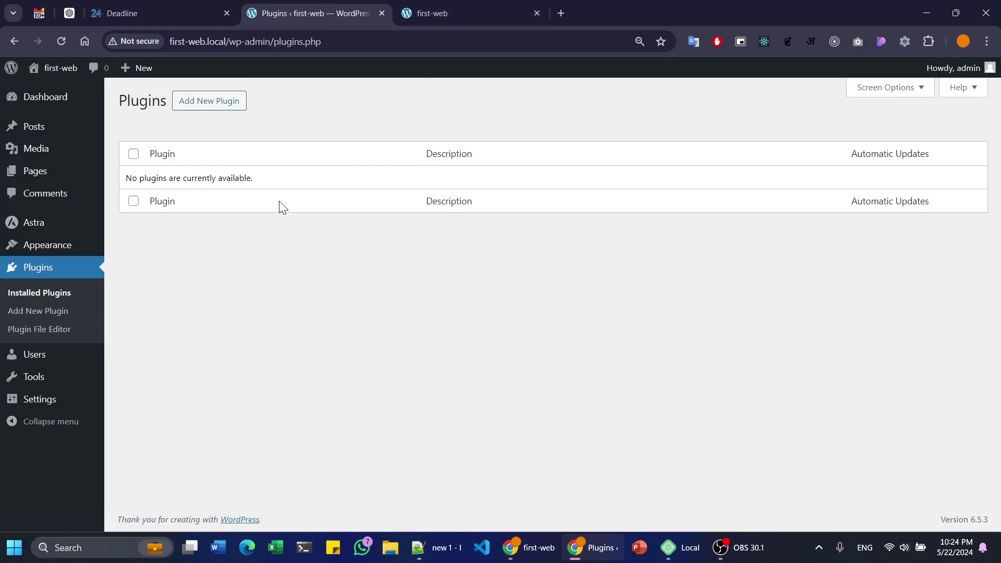
- Go to Add New Plugin and browse the Featured plugins list
left_click(220, 103)
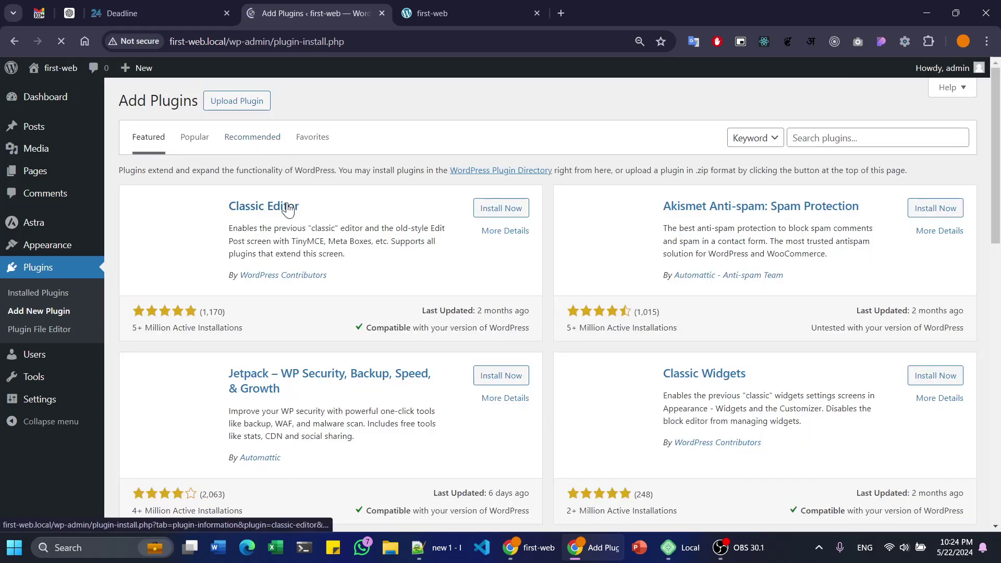
scroll(266, 248, "down", 10)
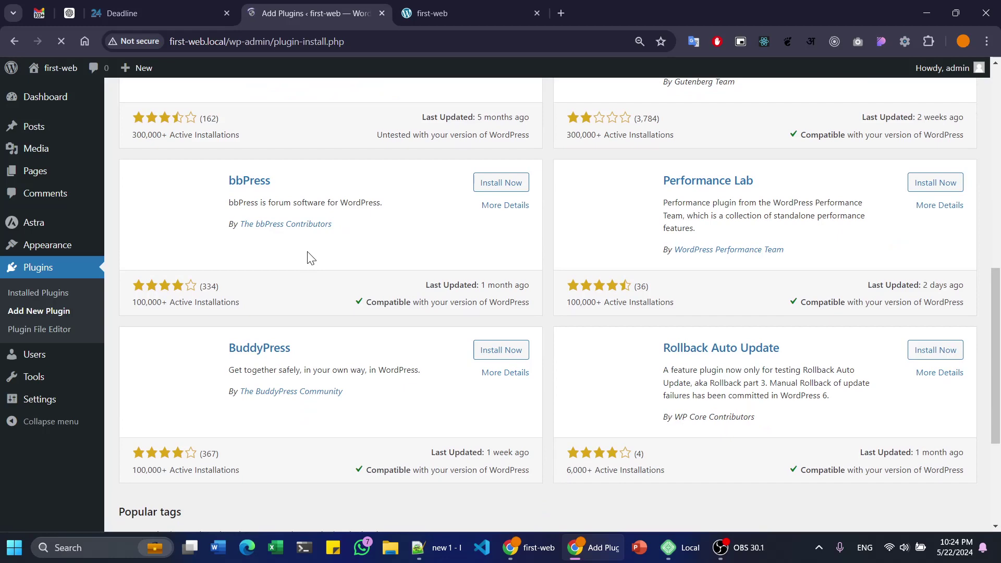
scroll(304, 292, "up", 8)
scroll(322, 307, "up", 2)
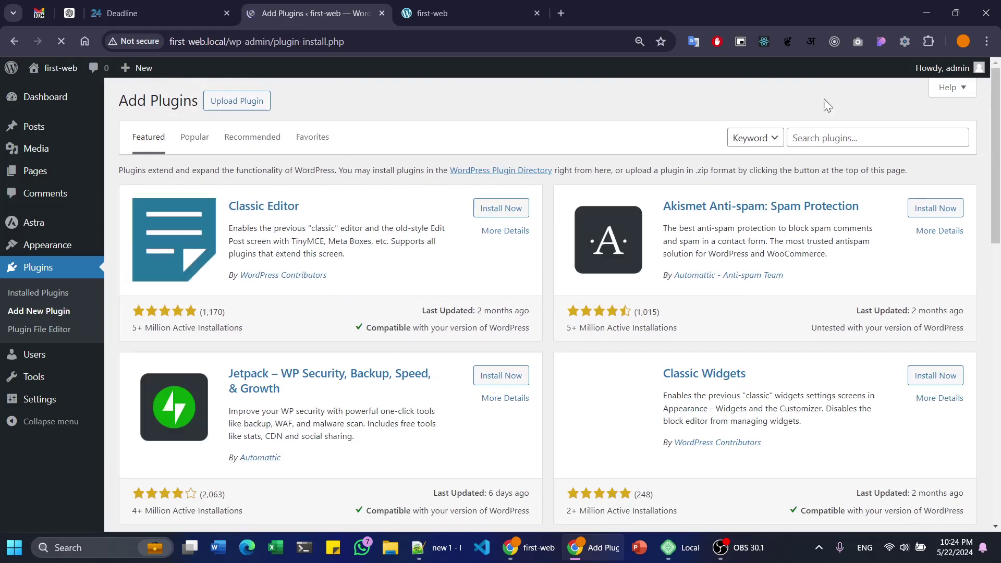
- Search plugins for 'wp forms' and install Contact Form by WPForms
left_click(831, 135)
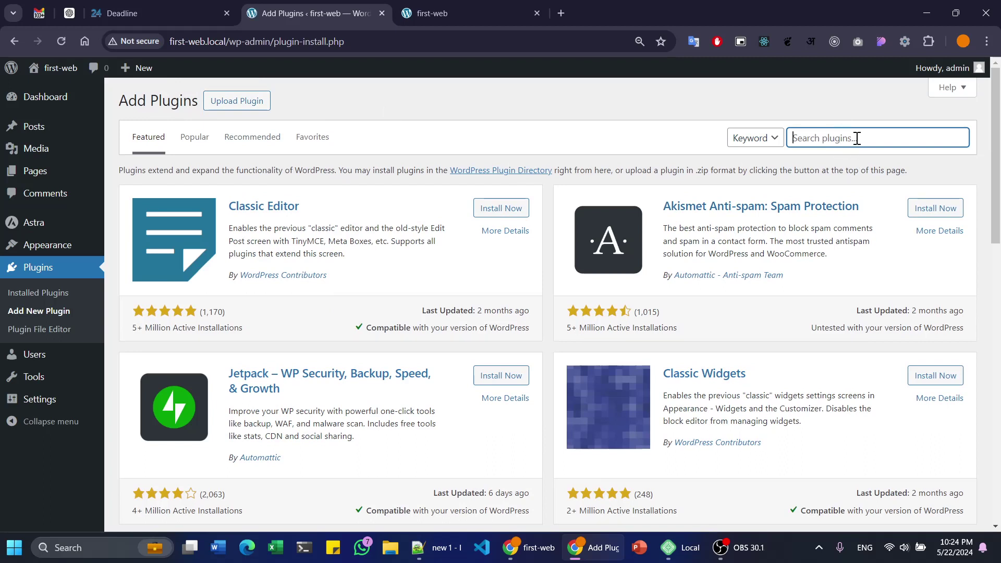
type("wp forms")
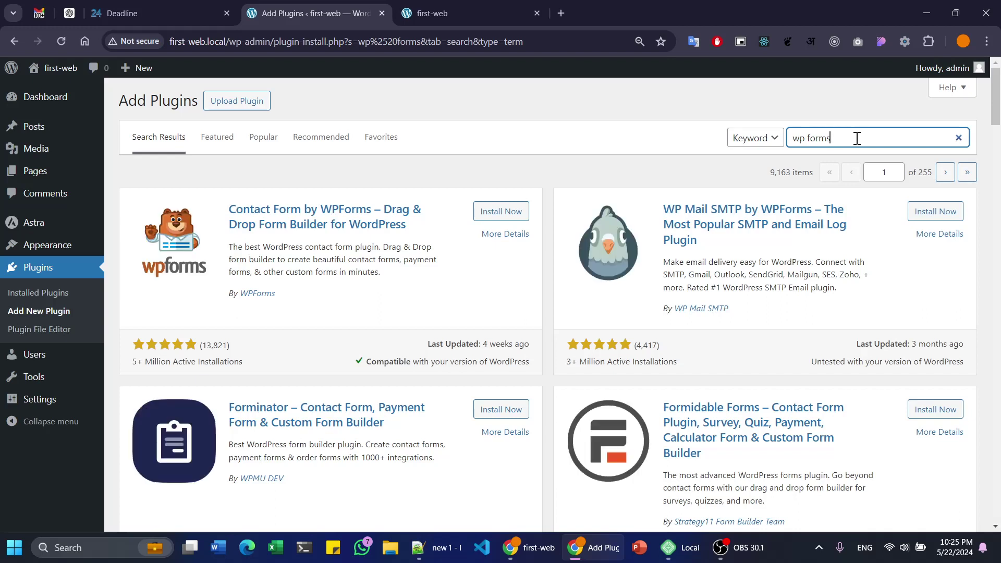
left_click(504, 213)
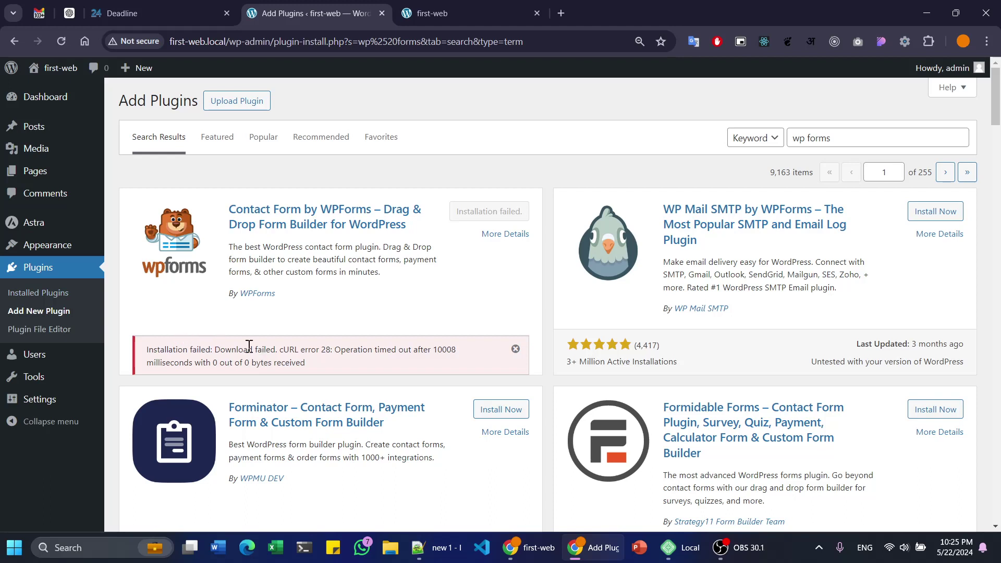
- Dismiss the installation failed notice, reload the results, and retry installing WPForms
left_click_drag(213, 361, 348, 376)
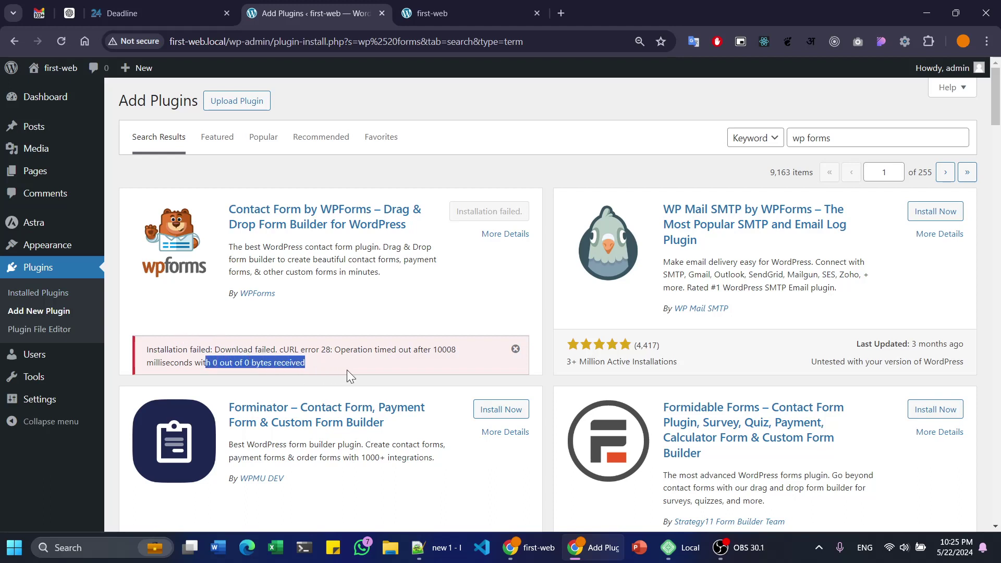
left_click(338, 310)
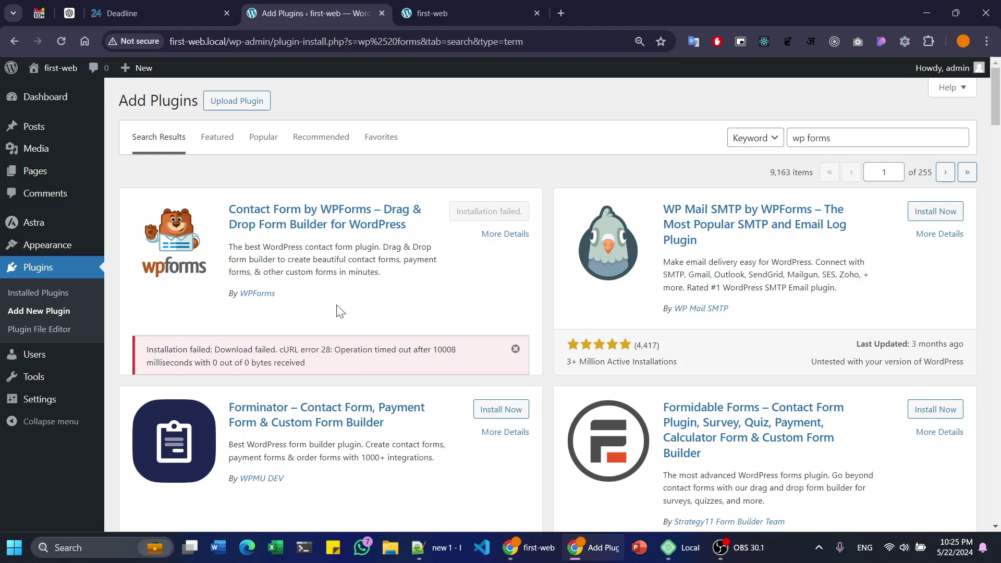
left_click(520, 355)
key("F5")
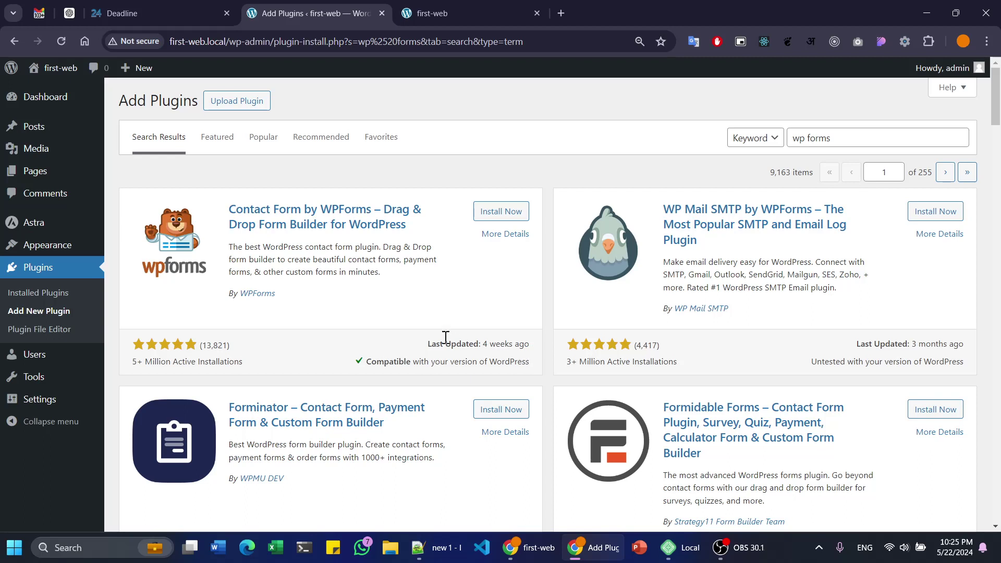
left_click(521, 215)
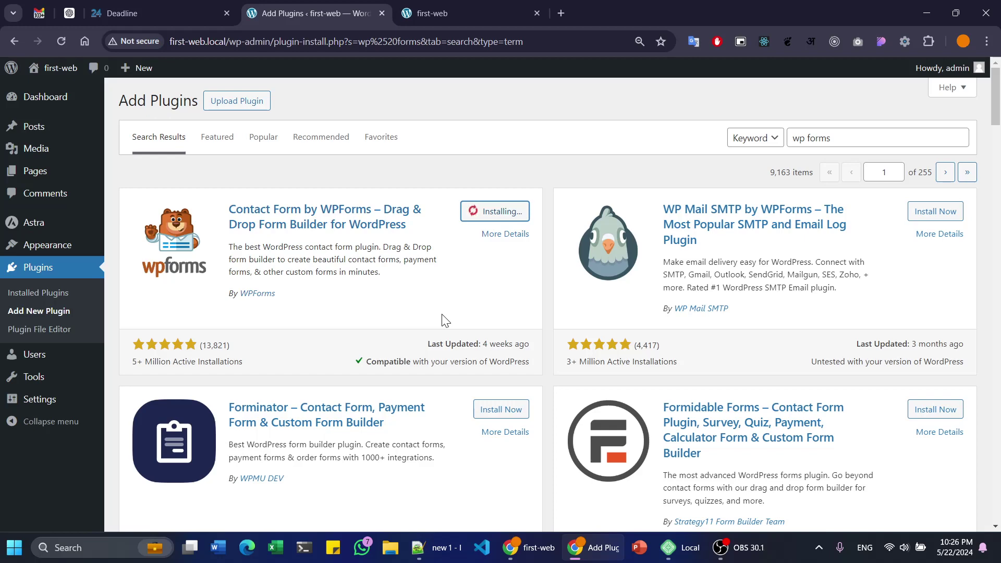
scroll(443, 319, "down", 3)
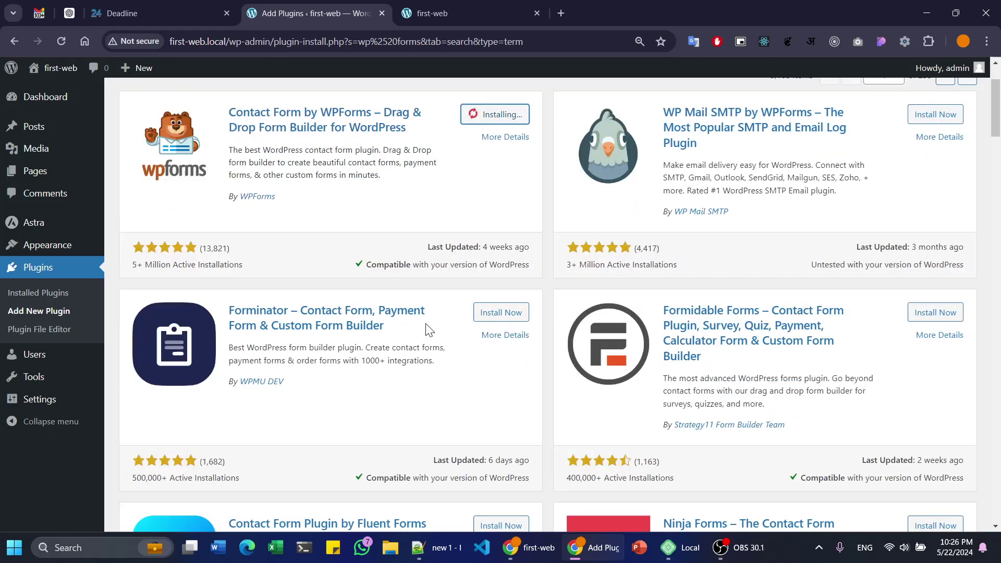
scroll(472, 380, "up", 3)
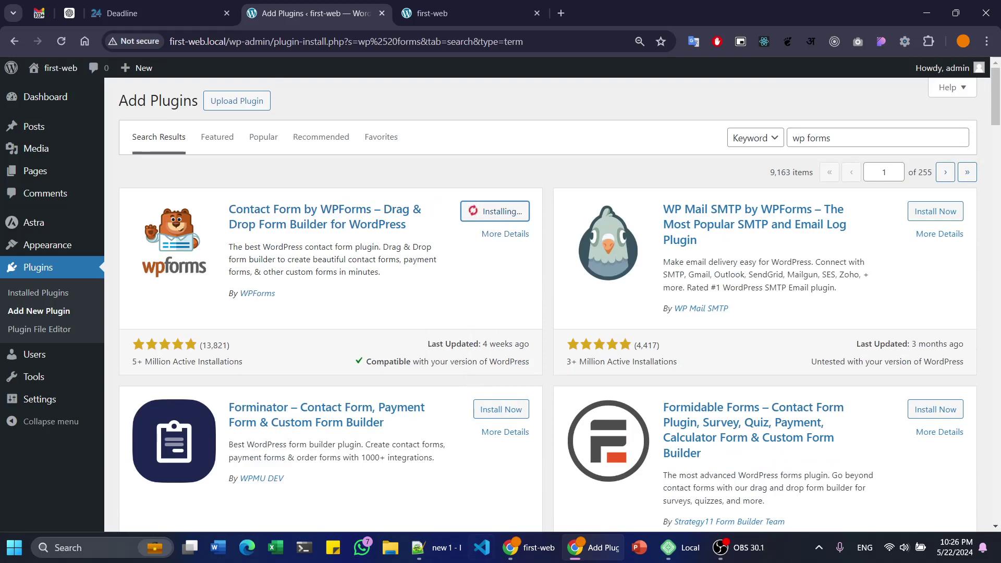
- Type 'Page and posts' with a 'Page' line below in Notepad++, then show the first-web homepage
left_click(443, 547)
type("P")
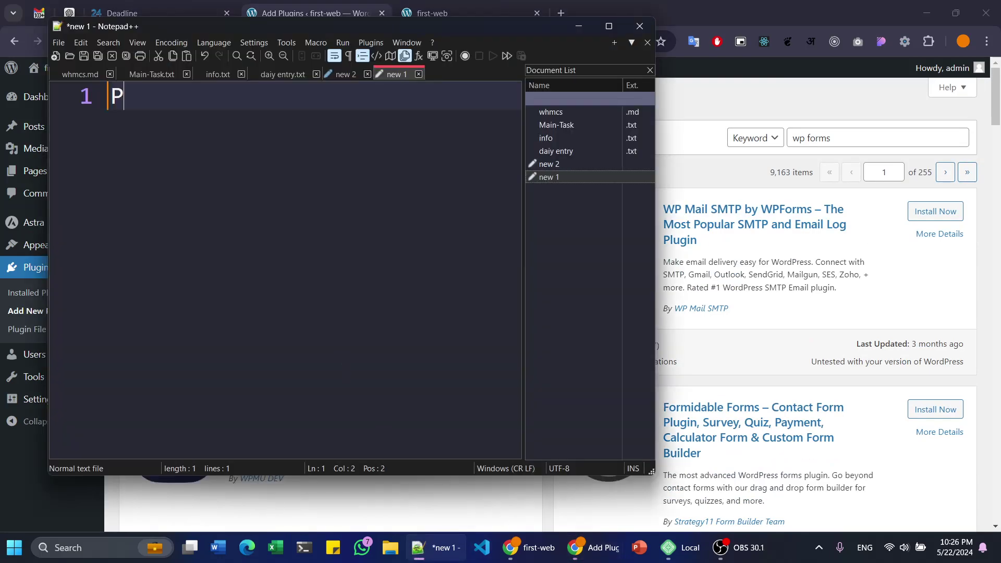
type("age and posts")
key("alt+Tab")
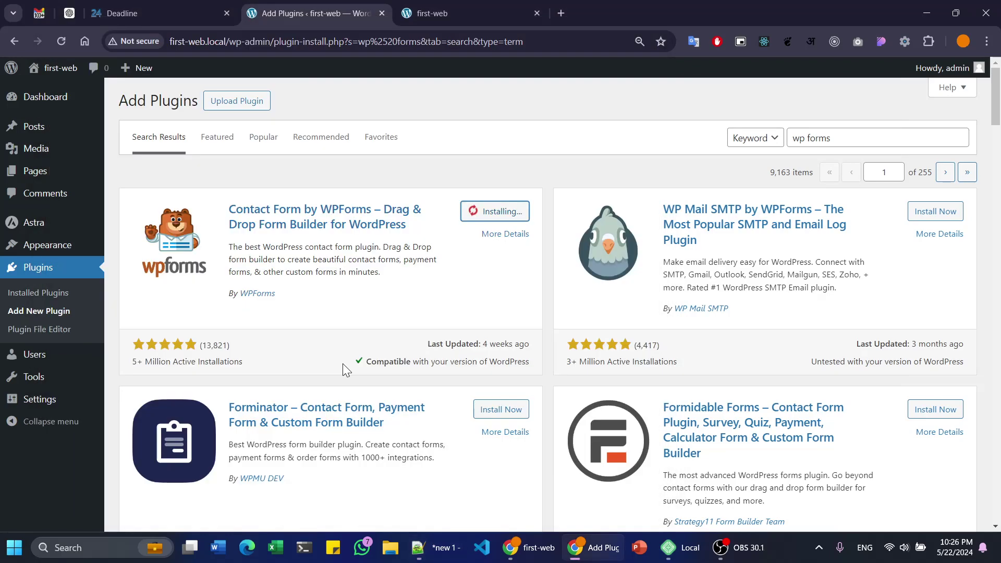
key("alt+Tab")
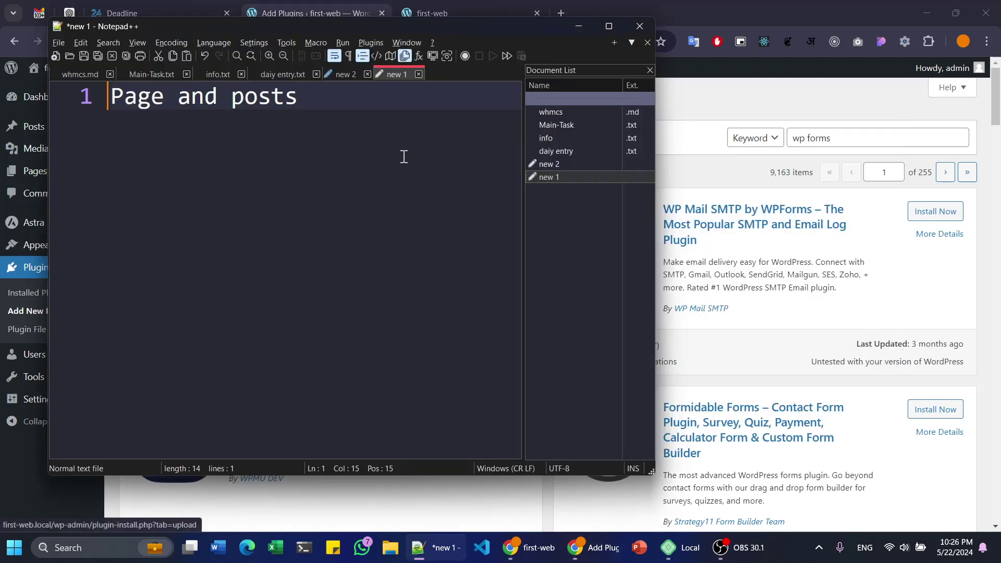
left_click_drag(300, 102, 85, 101)
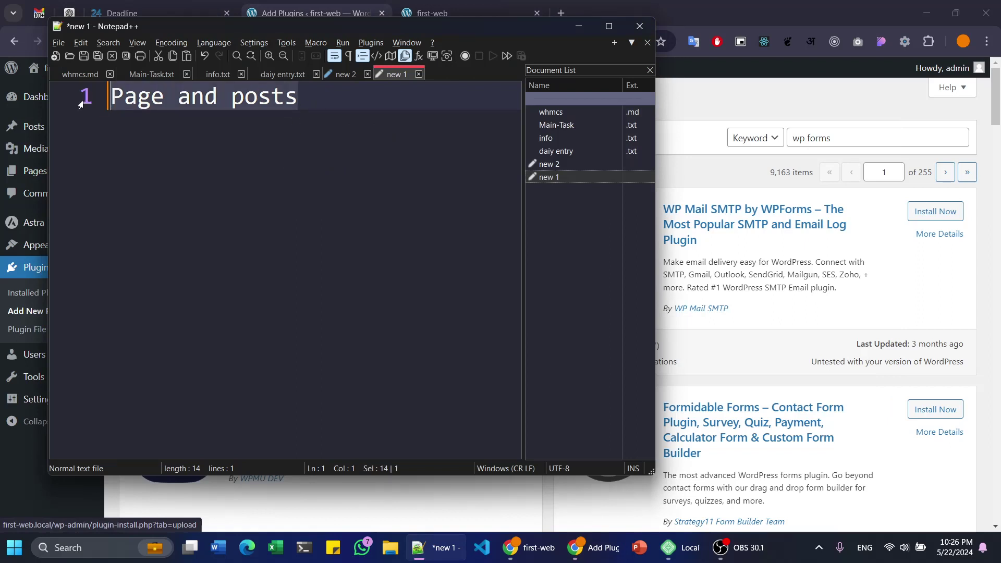
key("End")
key("Return")
key("Return")
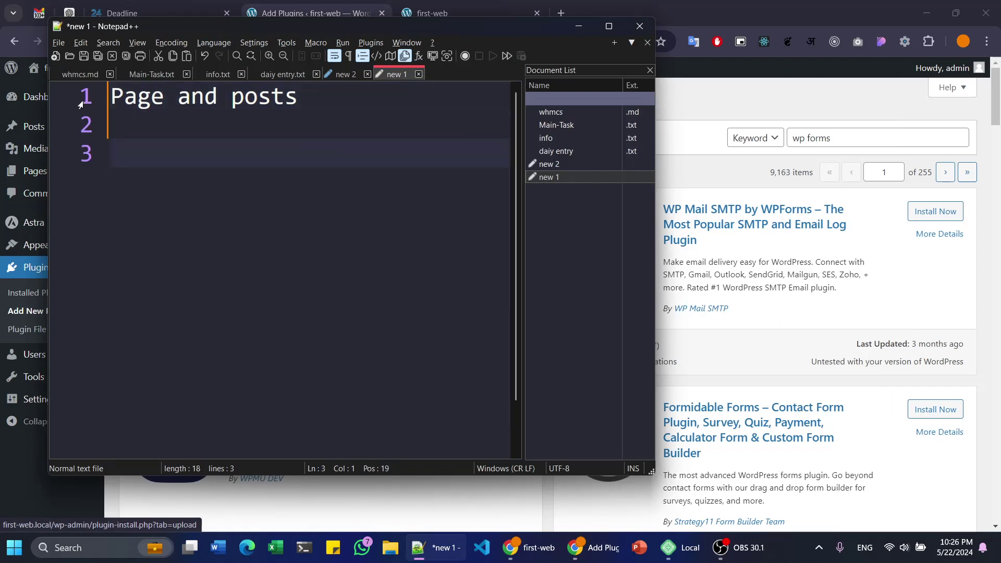
type("Page")
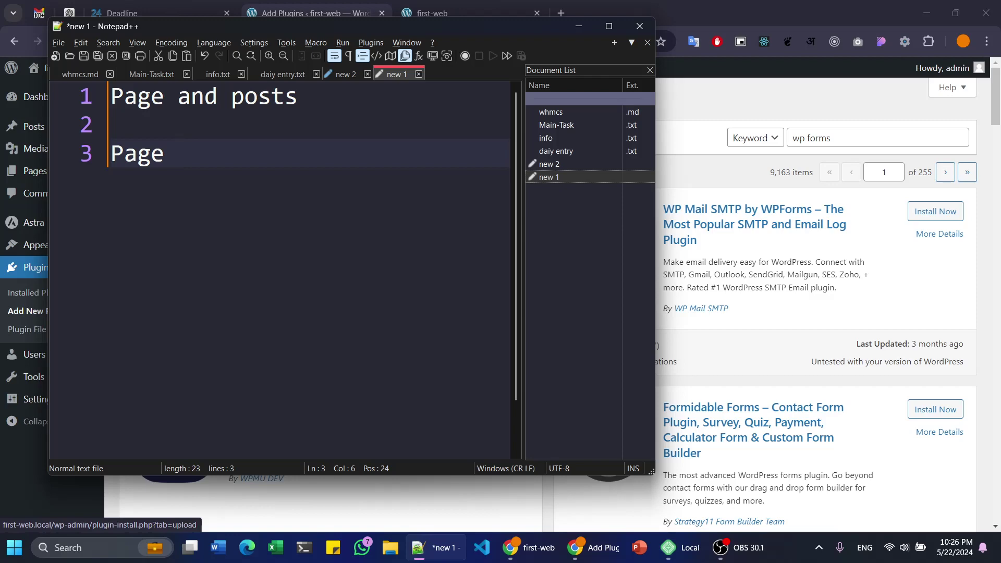
left_click(433, 13)
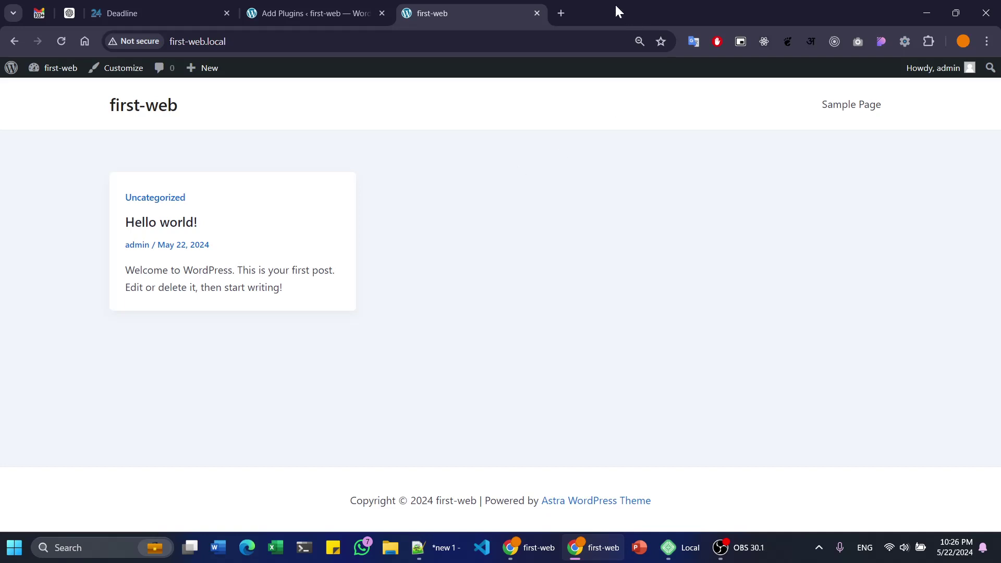
- Open edevhindi.com in a new Chrome tab
left_click(561, 11)
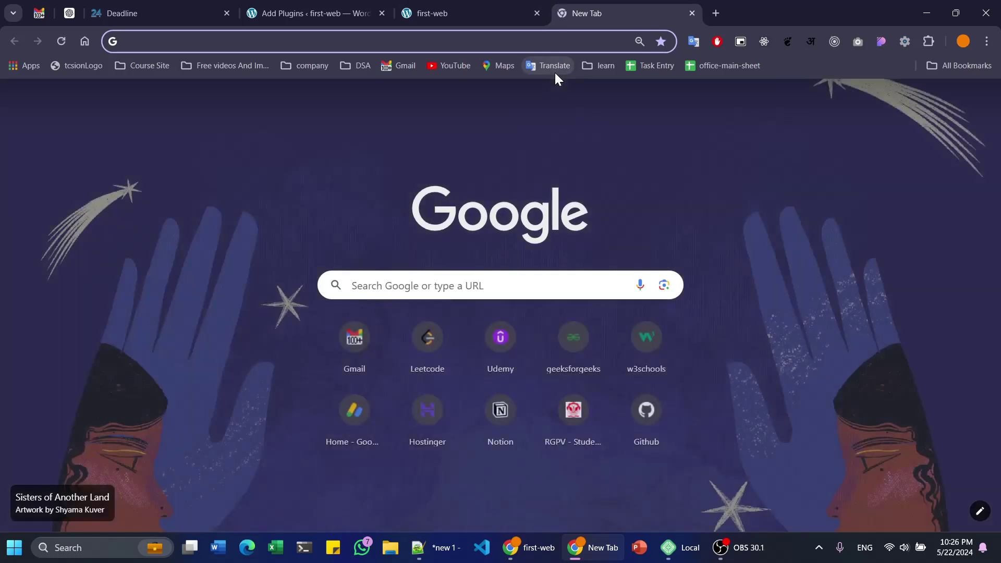
type("ede")
key("Return")
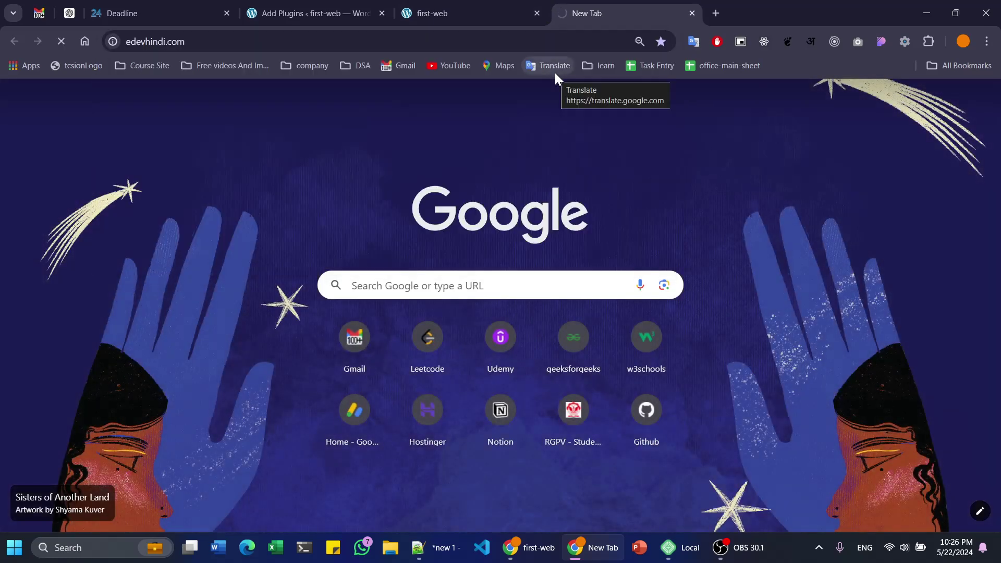
- Open the Hello world! post on first-web, then switch back to Notepad++
left_click(480, 6)
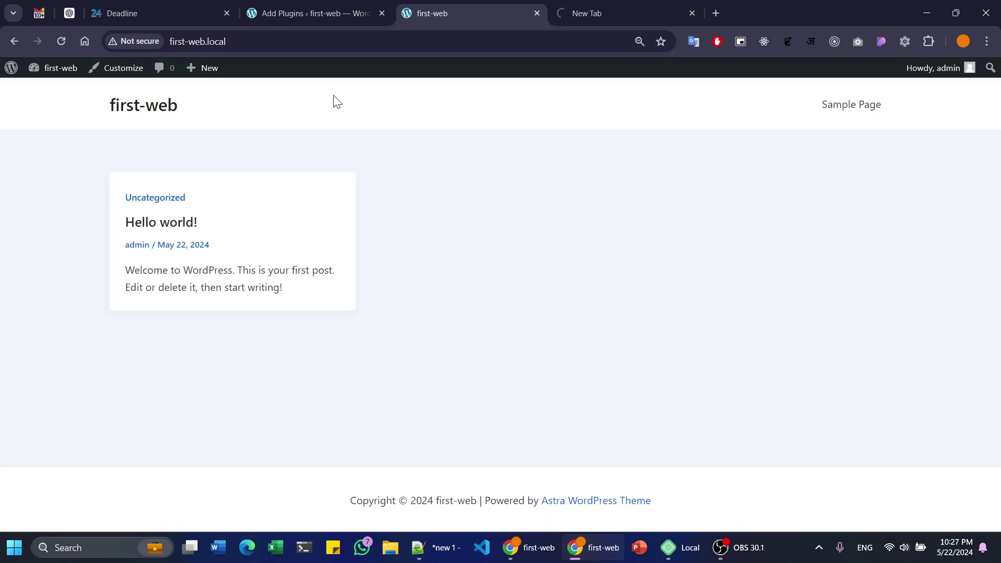
left_click(171, 218)
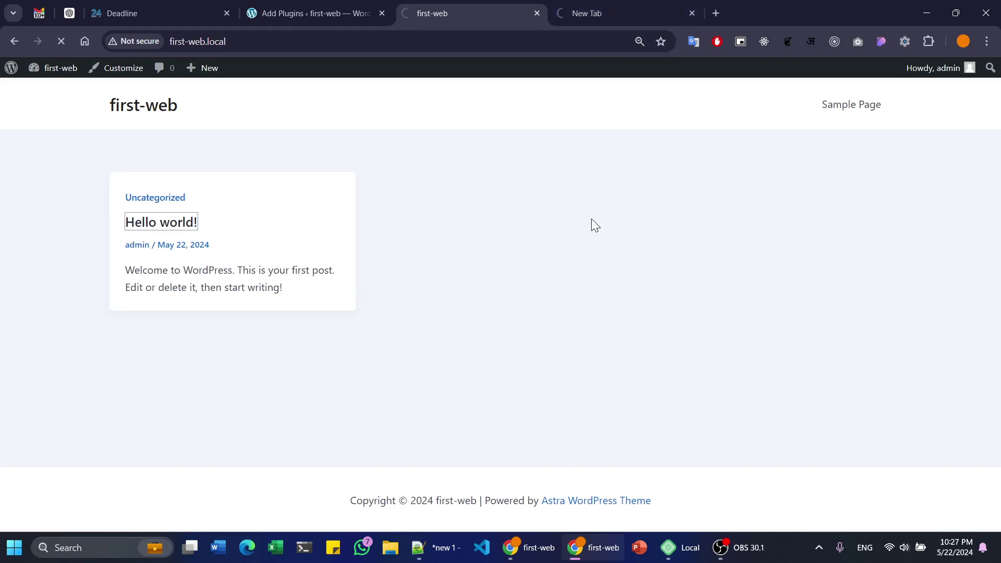
key("alt+Tab")
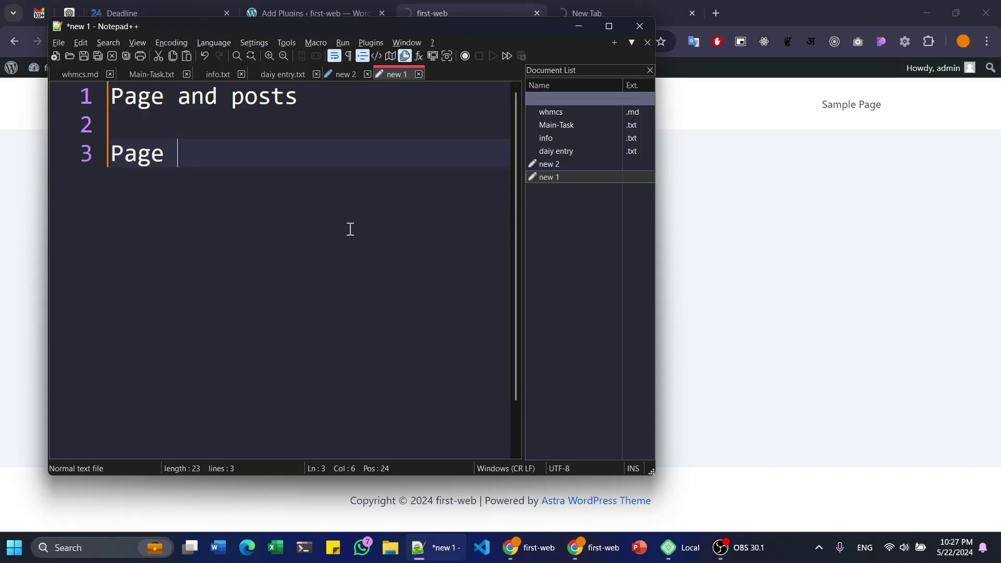
- Add a 'posts => structure =>' line below the Page line
key("Return")
key("Return")
type("posts => 1,2,3,4,5 1000")
key("shift+Left")
key("shift+Left")
key("shift+Left")
key("shift+Left")
key("shift+Left")
key("shift+Left")
key("shift+Left")
key("shift+Left")
key("shift+Left")
key("shift+Left")
key("shift+Left")
key("shift+Left")
key("shift+Left")
key("shift+Left")
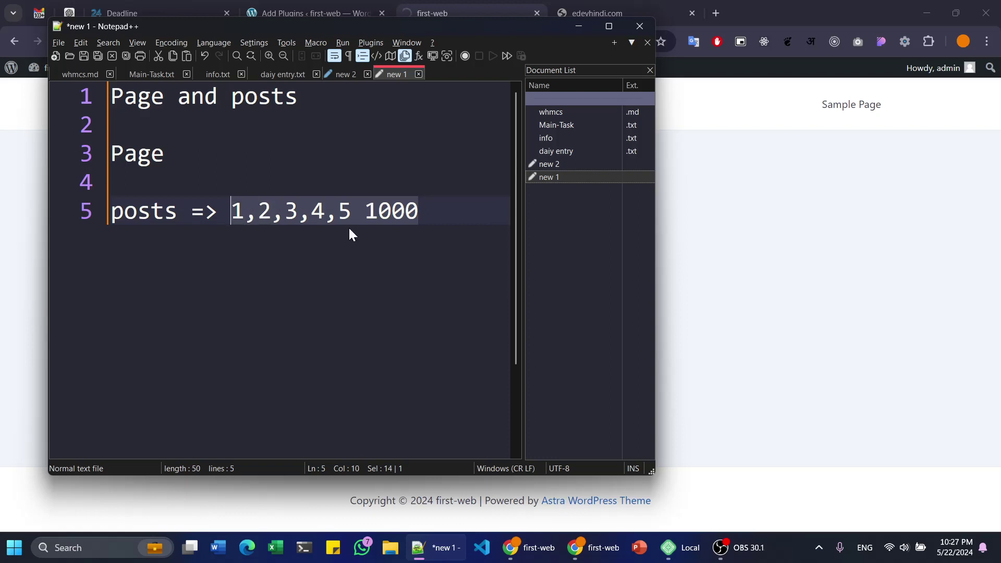
key("BackSpace")
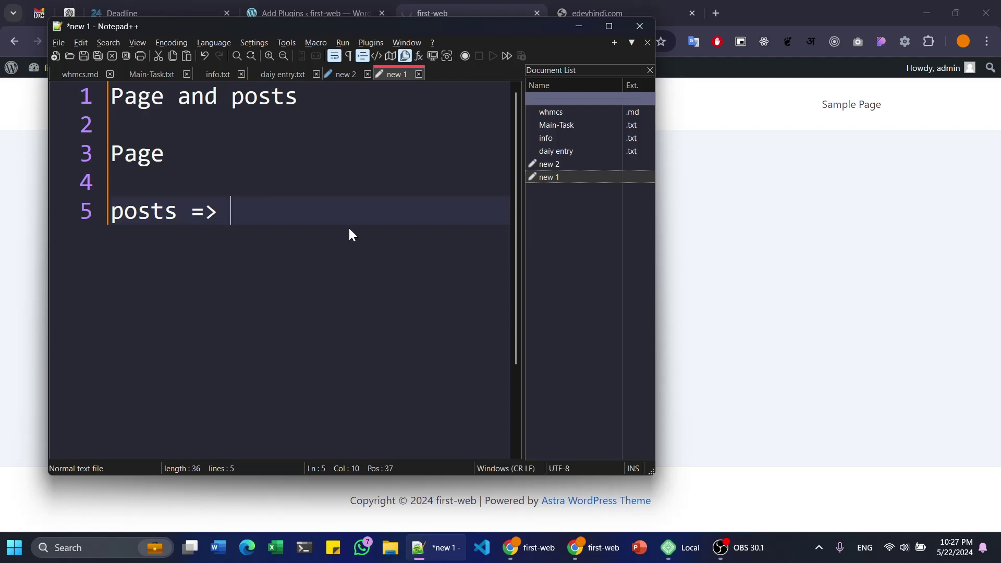
type("structure =>")
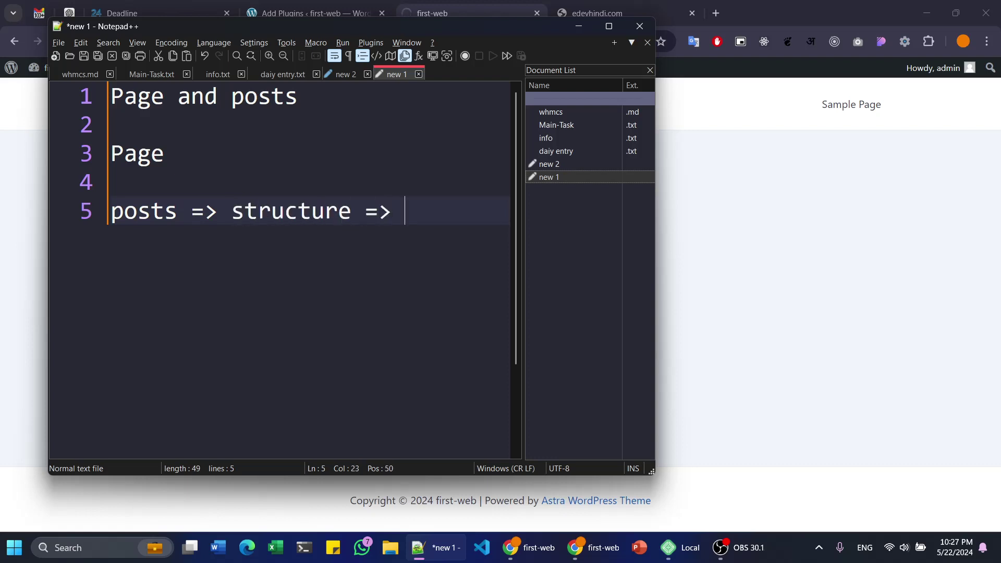
- Type 'heading' on line 7, followed by a new empty line
key("Return")
key("Return")
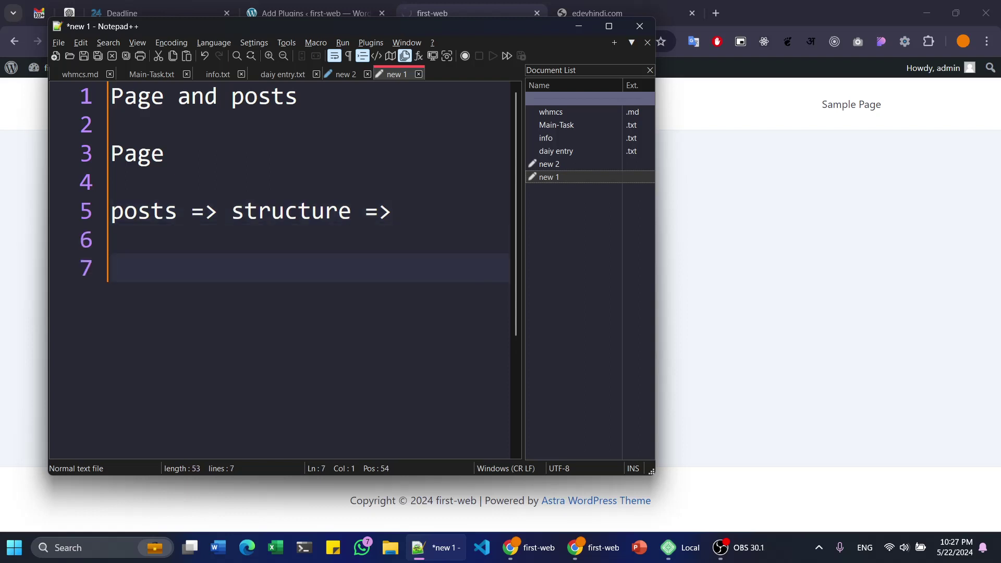
type("h1")
key("BackSpace")
key("BackSpace")
key("BackSpace")
type("had")
key("BackSpace")
key("BackSpace")
type("eading")
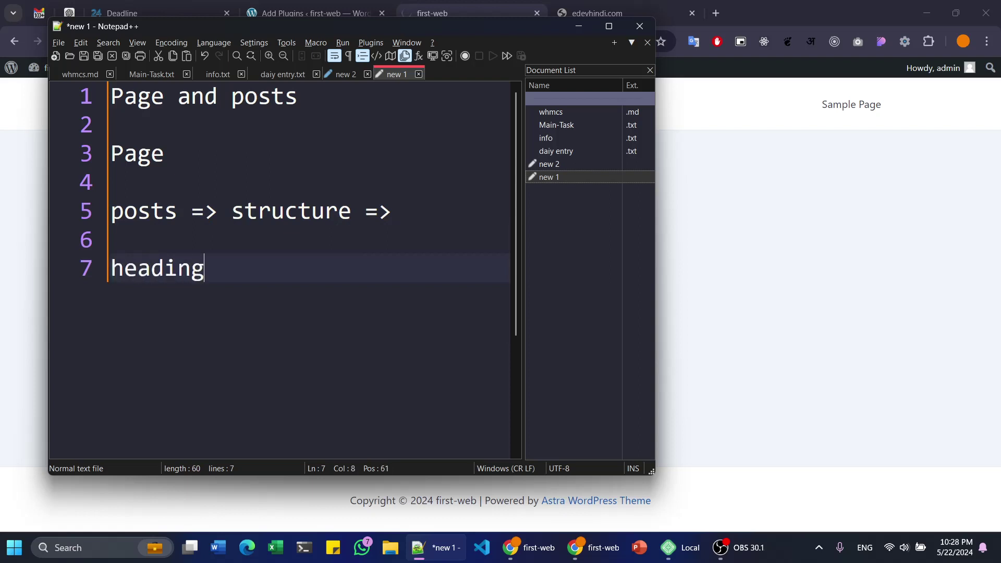
key("Return")
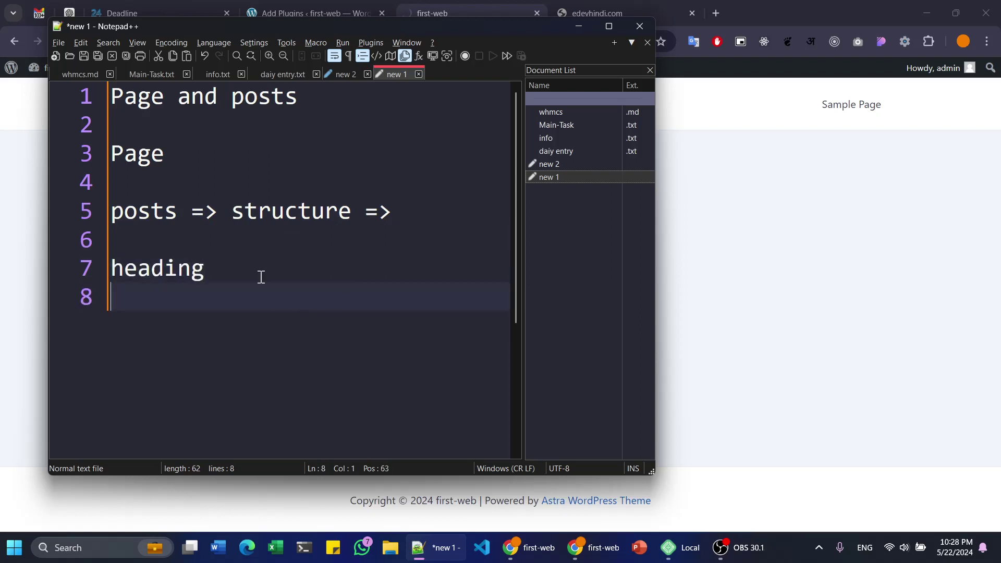
- Review the posts and Page lines, leaving the caret at the end of the Page line
left_click_drag(177, 214, 75, 215)
left_click(257, 245)
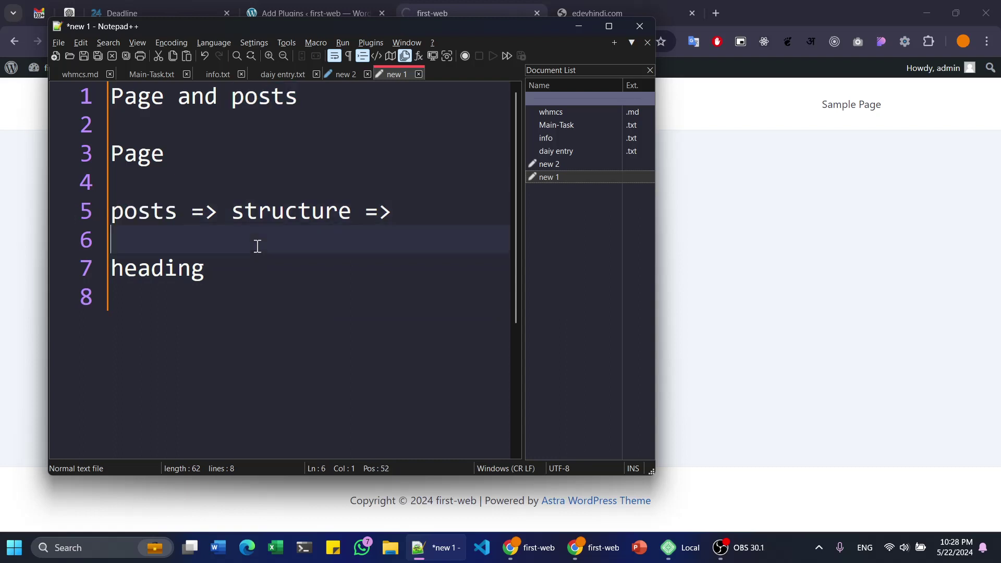
left_click_drag(183, 209, 98, 230)
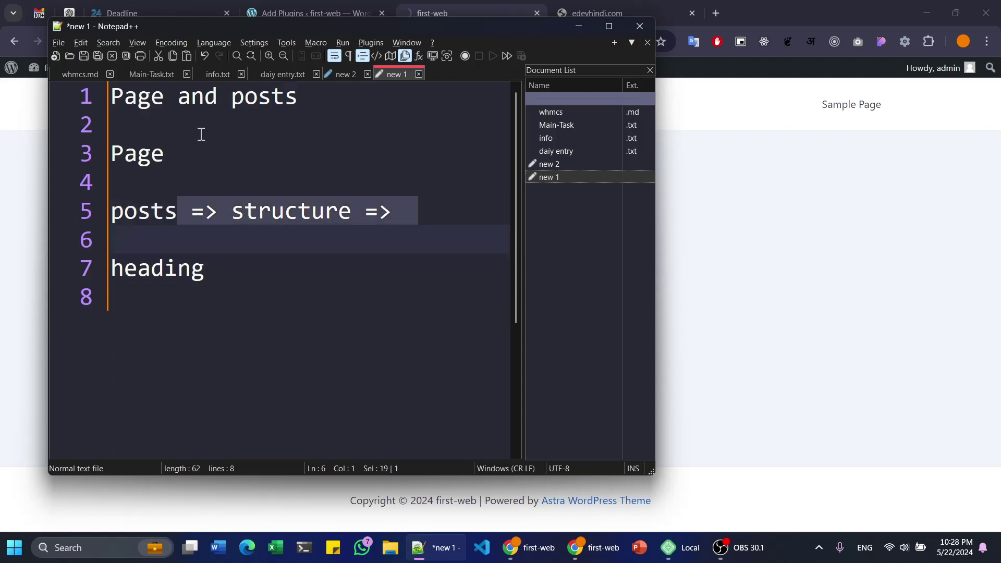
left_click_drag(182, 152, 64, 142)
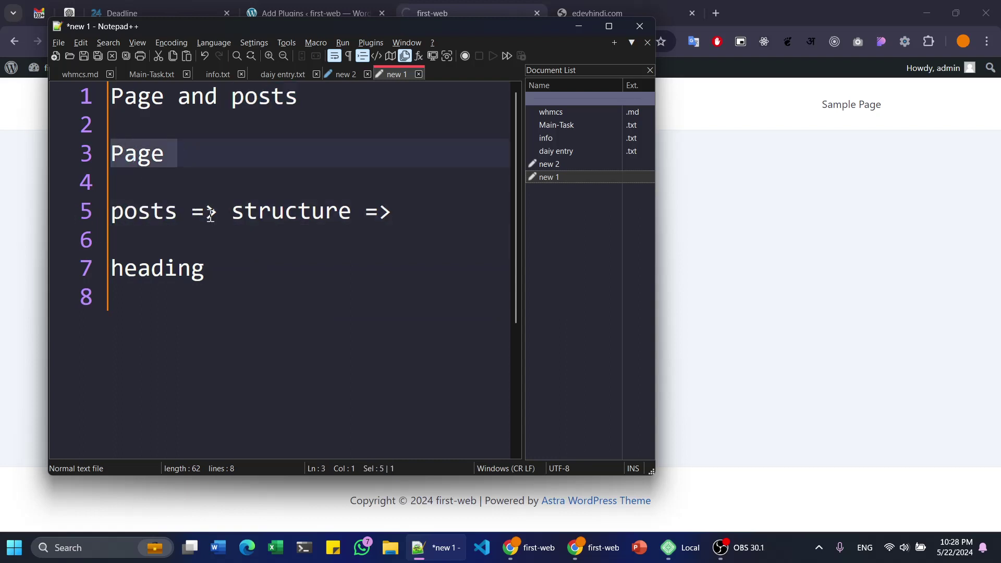
left_click(208, 157)
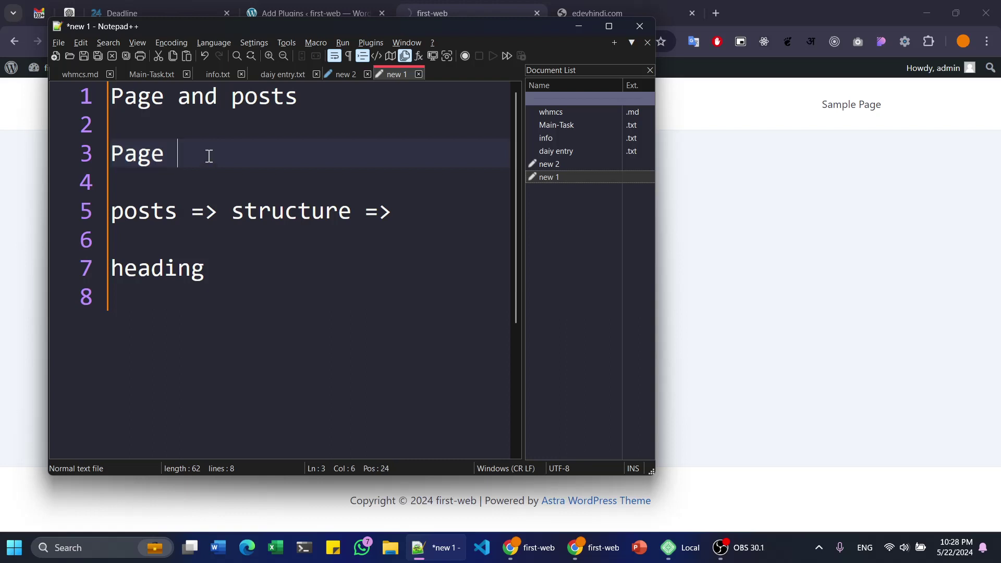
left_click(226, 287)
left_click(179, 137)
left_click(192, 165)
- Extend the Page line to list home, about, contact, service and product
type(", hom")
key("BackSpace")
key("BackSpace")
key("BackSpace")
type("= home, aobu")
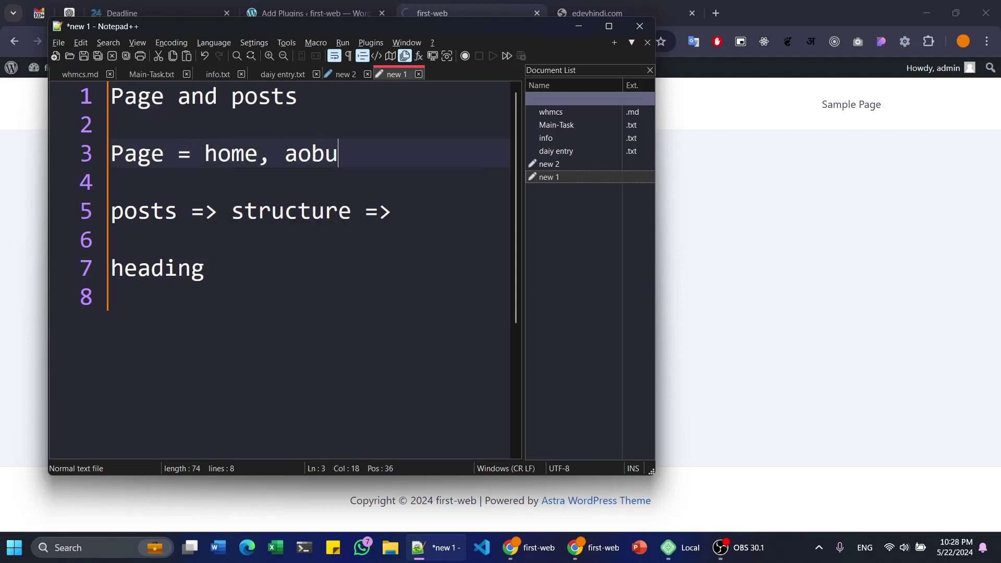
key("BackSpace")
key("BackSpace")
key("BackSpace")
type("bout, contact, service, po")
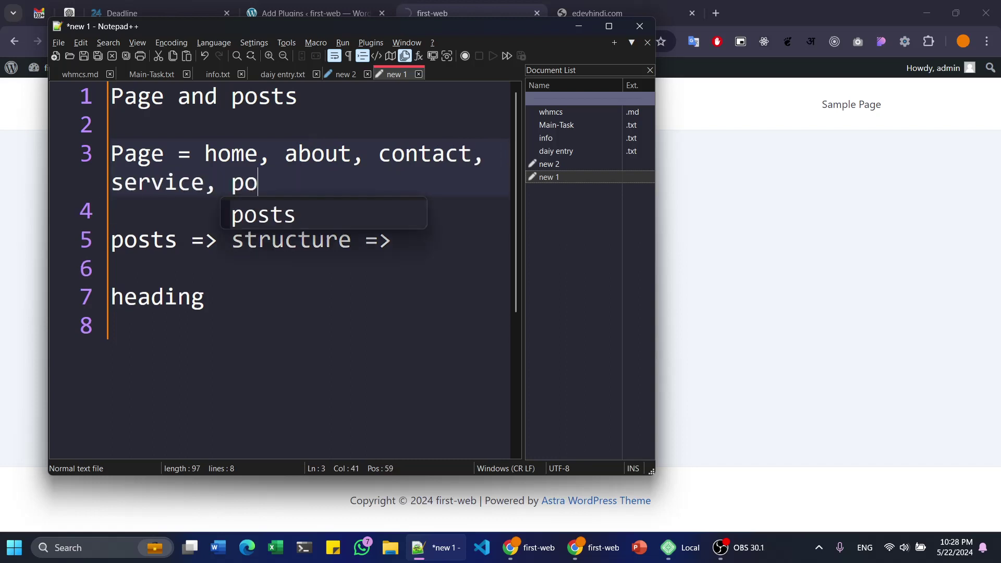
key("BackSpace")
type("rd")
key("BackSpace")
type("oduct")
- Replace the heading word on line 7 with 'wordpress'
key("Down")
key("Down")
key("Down")
key("Down")
key("Down")
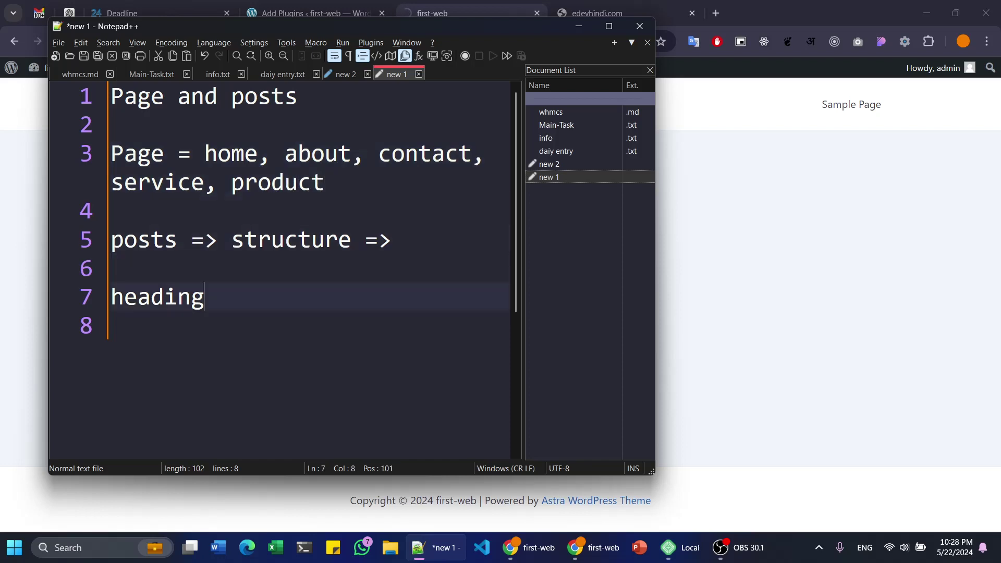
key("Left")
key("shift+Home")
key("BackSpace")
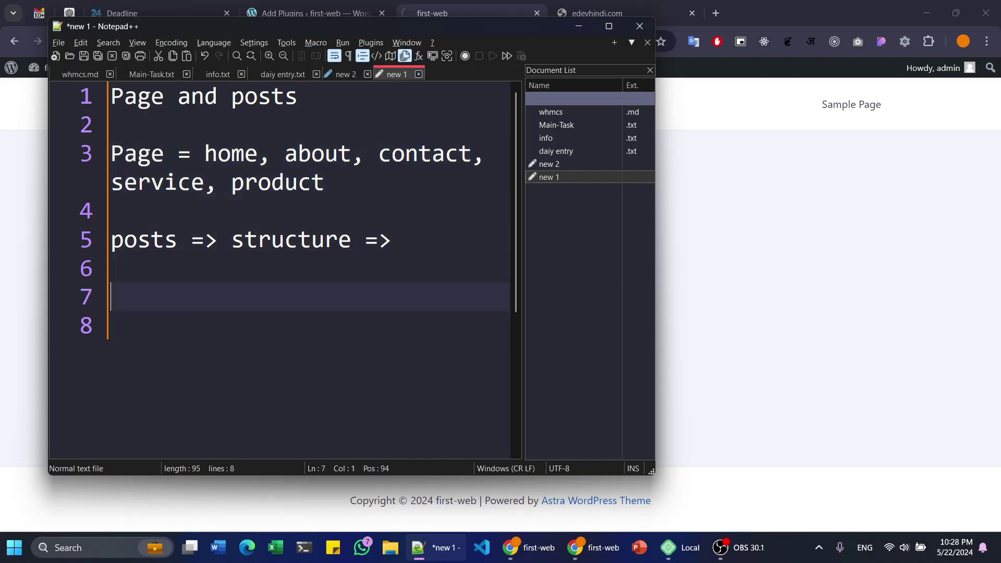
type("header")
key("shift+Home")
key("BackSpace")
type("wordps")
key("BackSpace")
type("ress")
- Add 'heading' and 'thumbnail' lines below the wordpress line
key("Return")
type("p")
key("Escape")
key("BackSpace")
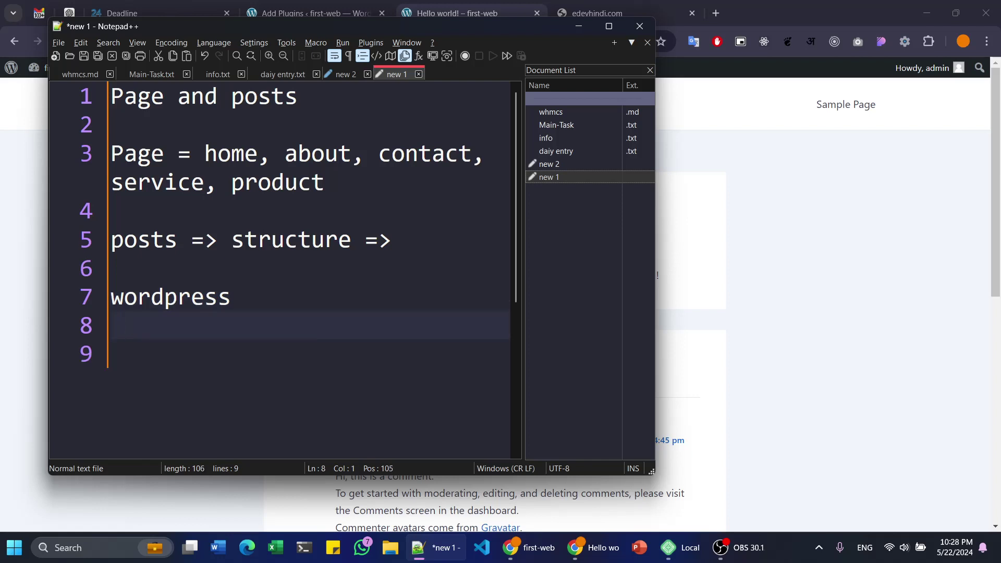
type("plu")
key("BackSpace")
key("BackSpace")
key("BackSpace")
key("BackSpace")
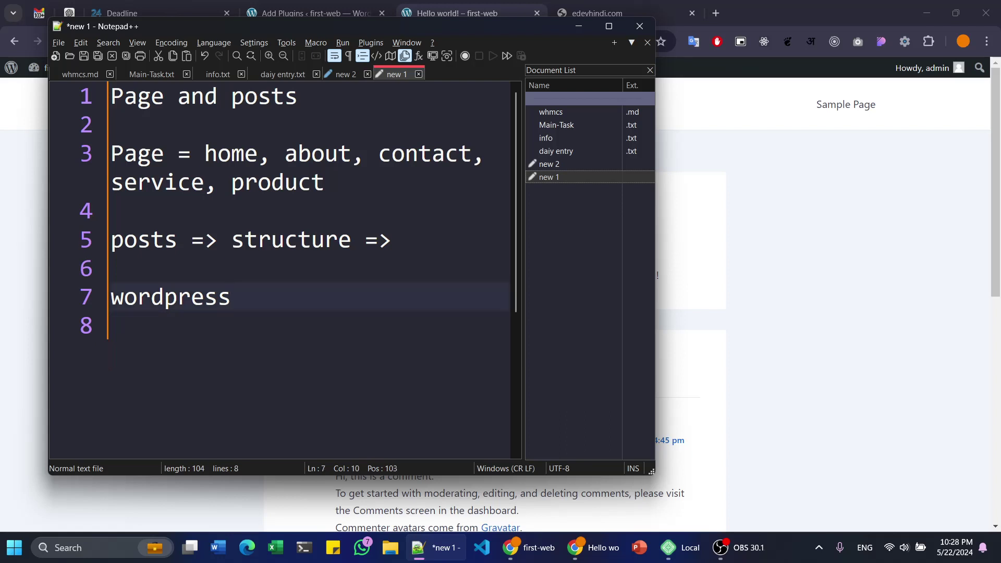
key("BackSpace")
key("BackSpace")
key("BackSpace")
key("BackSpace")
key("BackSpace")
key("BackSpace")
key("BackSpace")
key("BackSpace")
key("BackSpace")
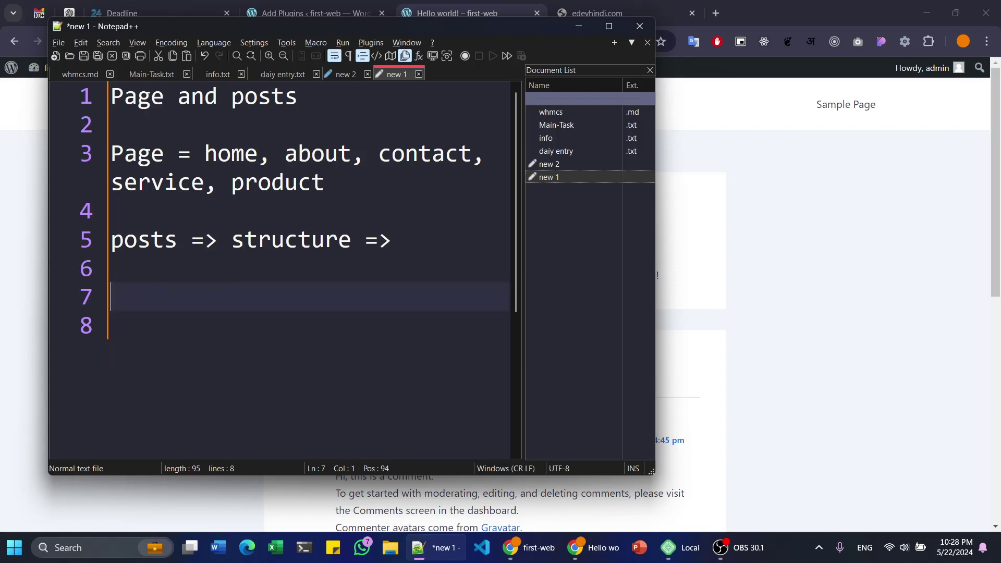
type("head")
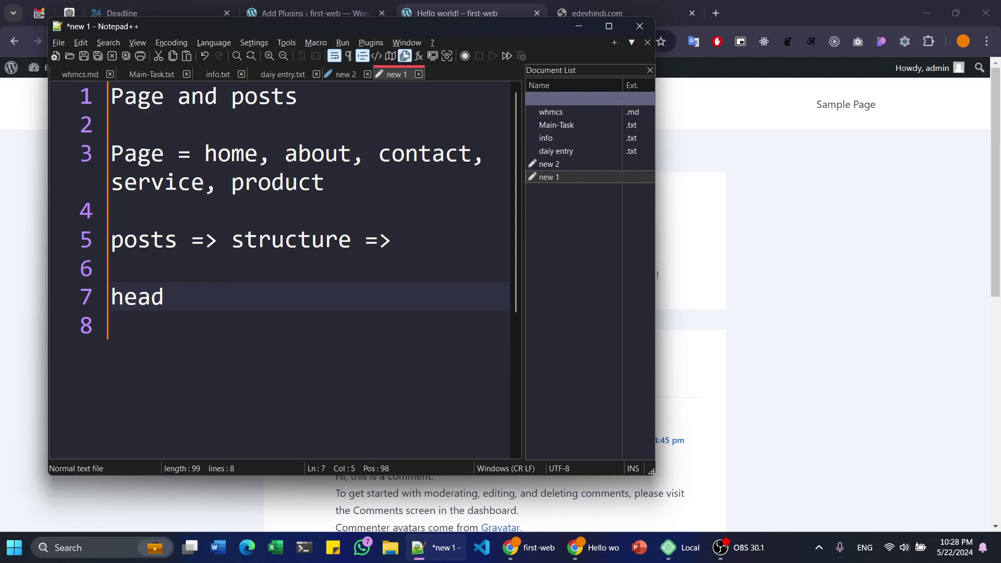
key("BackSpace")
type("ding")
key("Return")
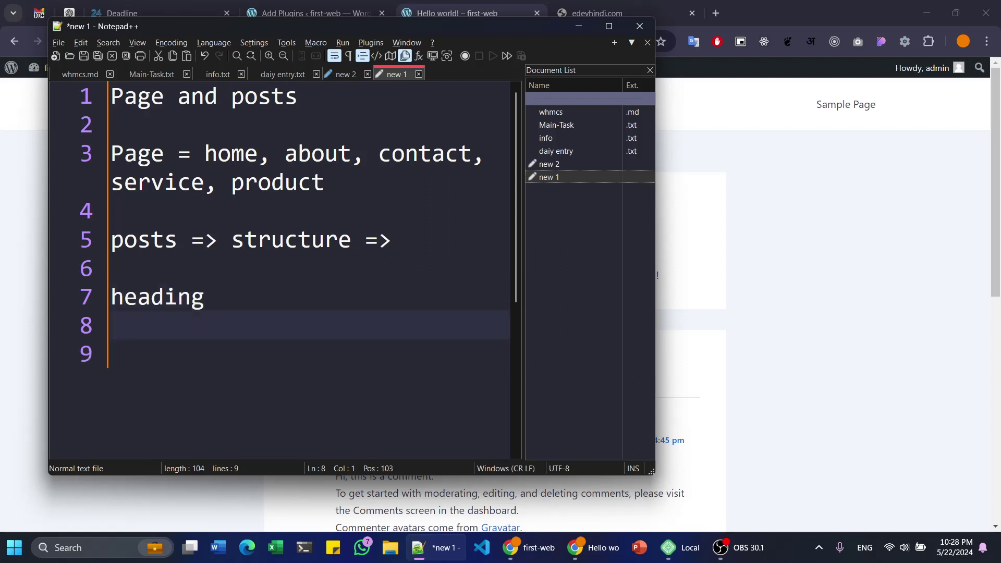
type("thumbnail")
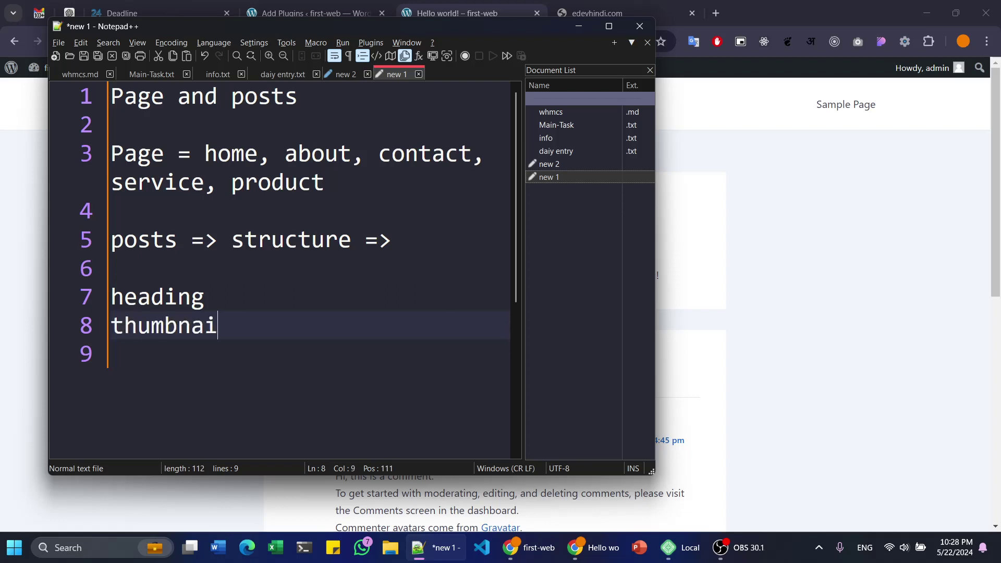
- Add 'content', 'h2 content' and 'comments' lines below thumbnail
left_click(112, 354)
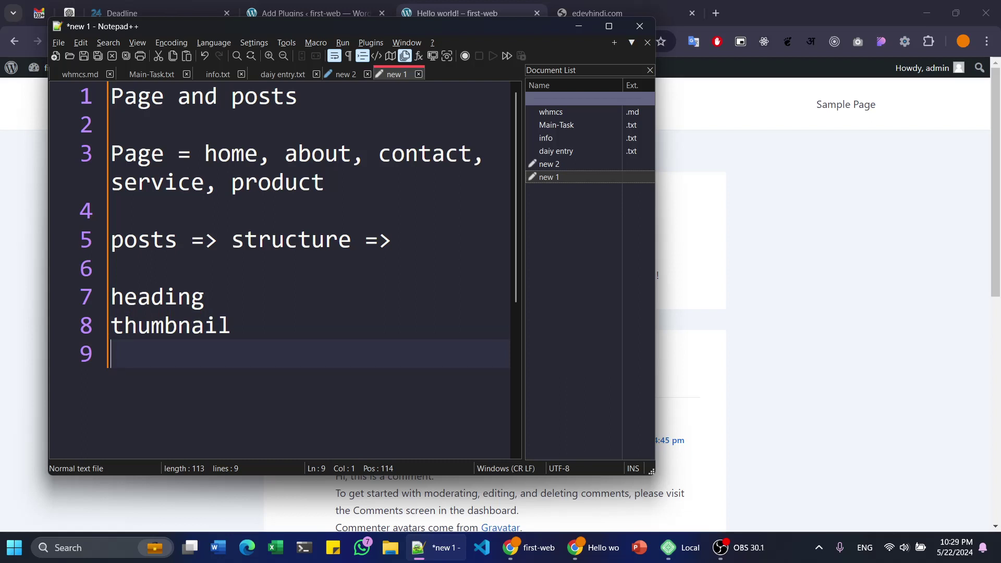
left_click(204, 297)
left_click(231, 326)
left_click(111, 353)
type("content")
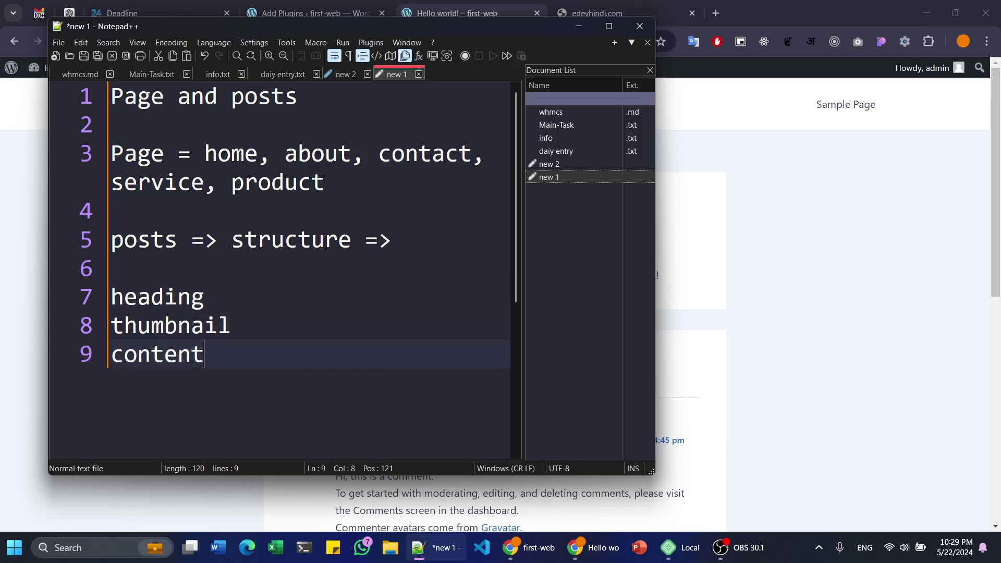
key("Return")
key("Return")
type("h2")
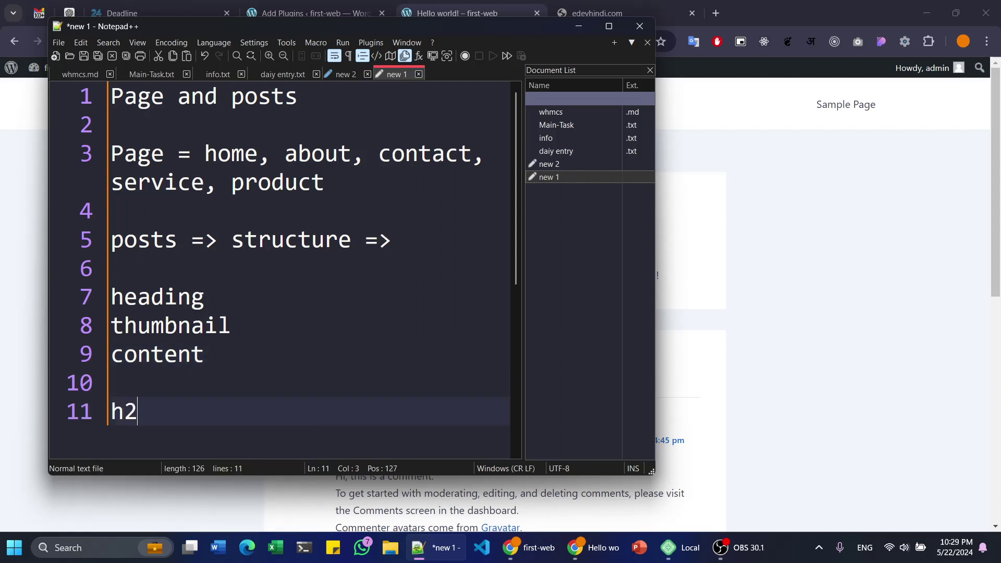
type(" content")
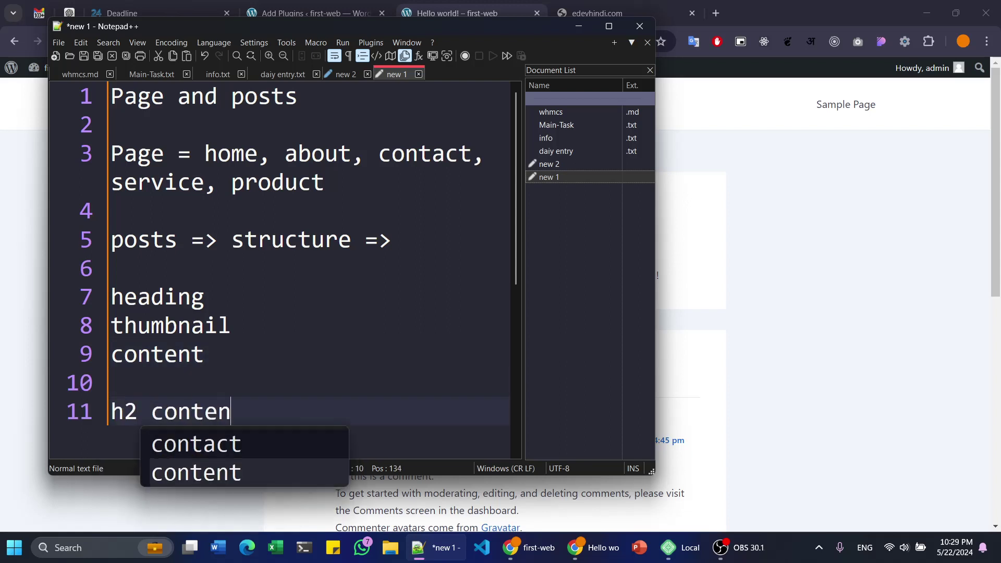
key("Return")
key("Return")
key("Return")
type("pos")
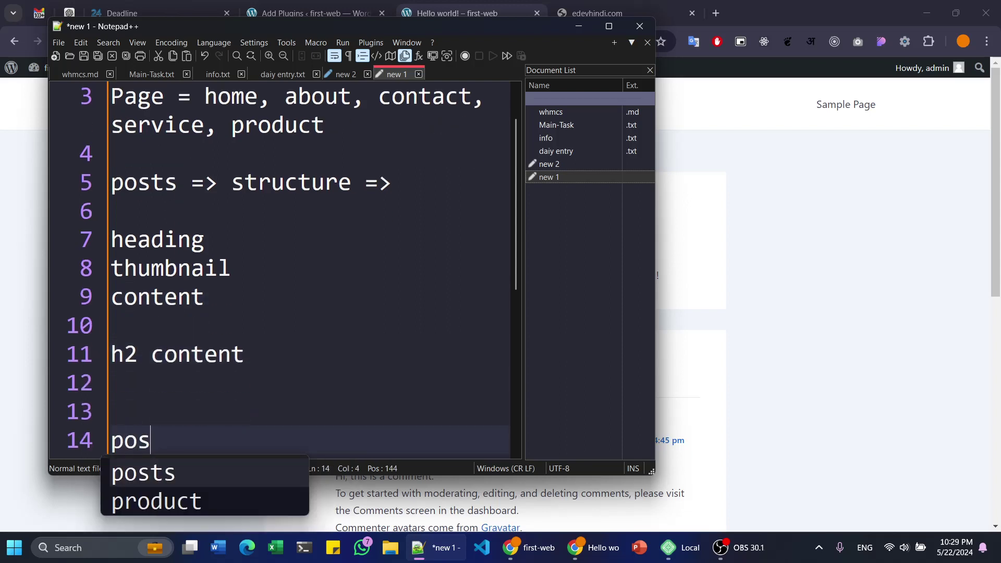
key("BackSpace")
key("BackSpace")
key("BackSpace")
type("comments")
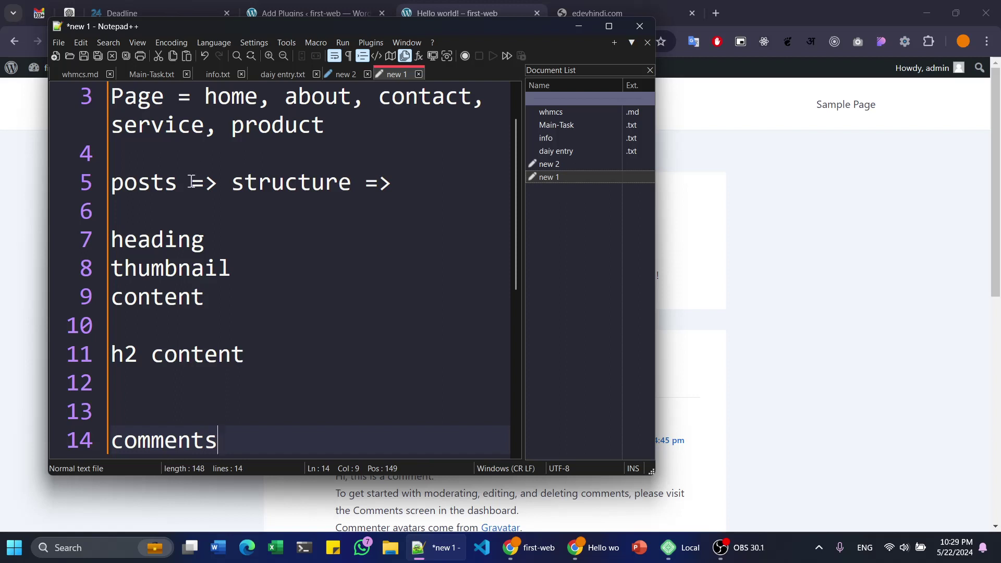
- Look over the heading-to-h2 content lines, then bring Chrome to the front
left_click_drag(116, 237, 229, 394)
left_click(258, 355)
left_click(266, 188)
left_click(290, 239)
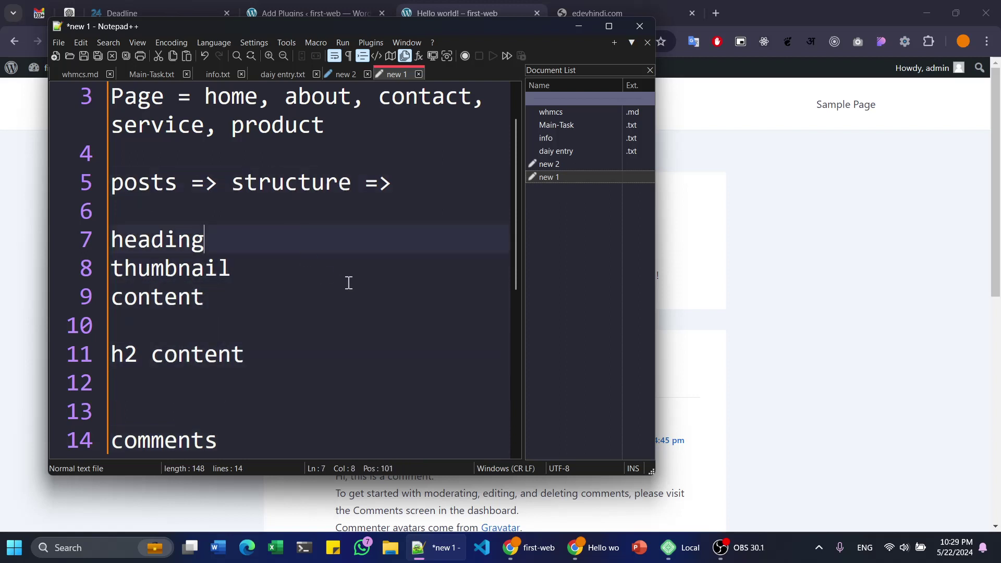
left_click(858, 293)
- Reload the unreachable edevhindi.com tab, then return to Notepad++ with the caret on line 10
left_click(623, 13)
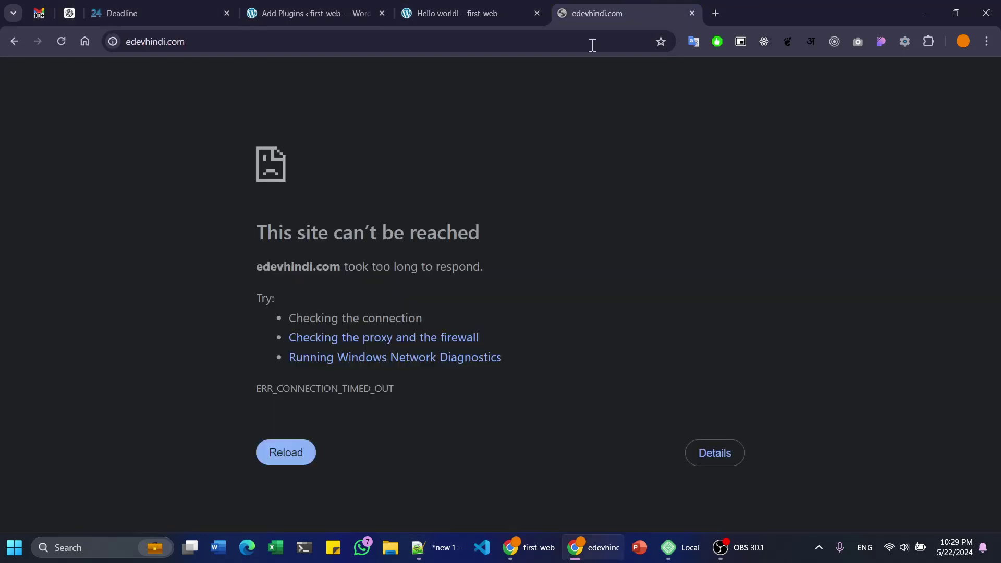
key("F5")
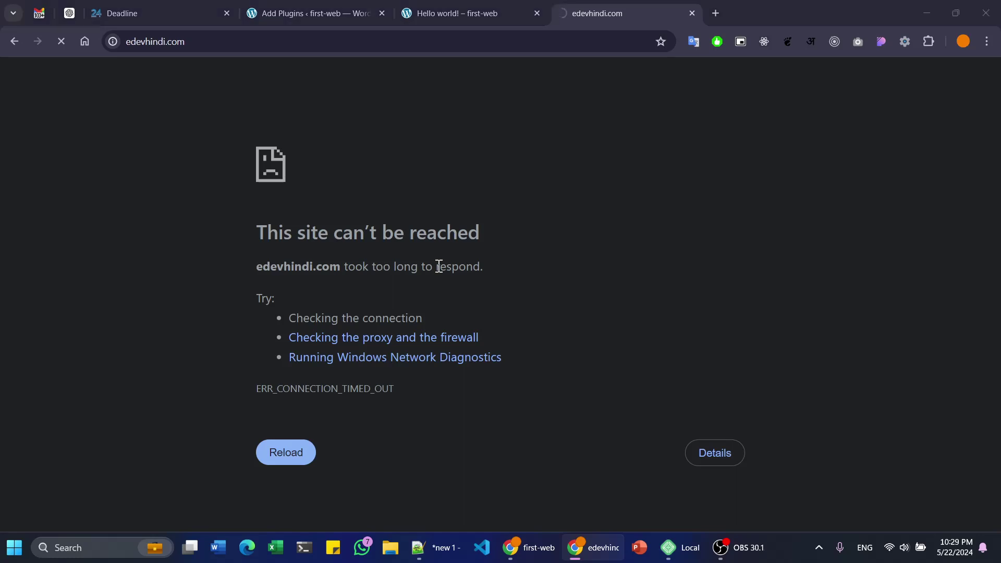
key("alt+Tab")
left_click(254, 325)
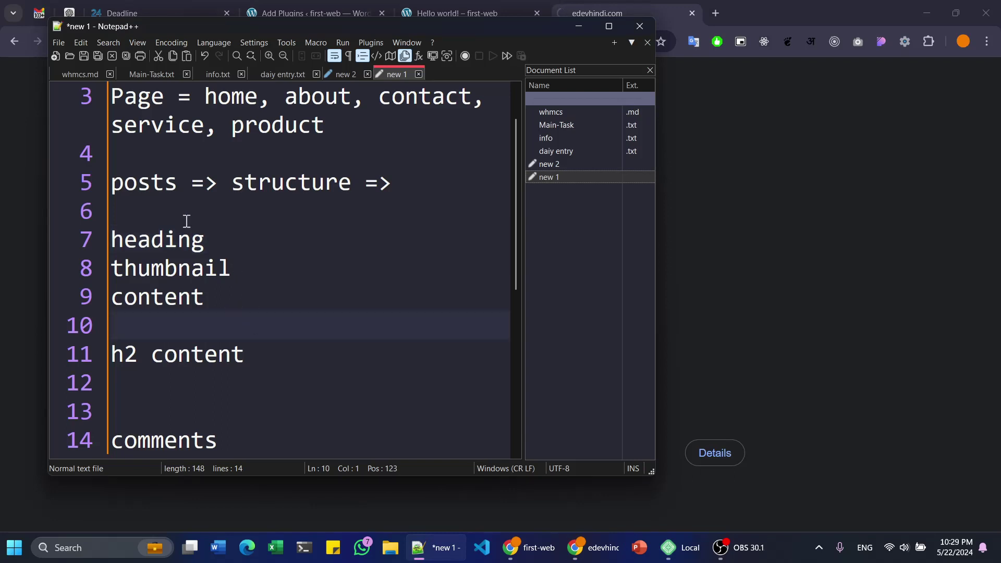
- Look over the 'structure' word and Page line in the notes, then show the Hello world! post tab
left_click(233, 182)
left_click_drag(235, 184, 357, 187)
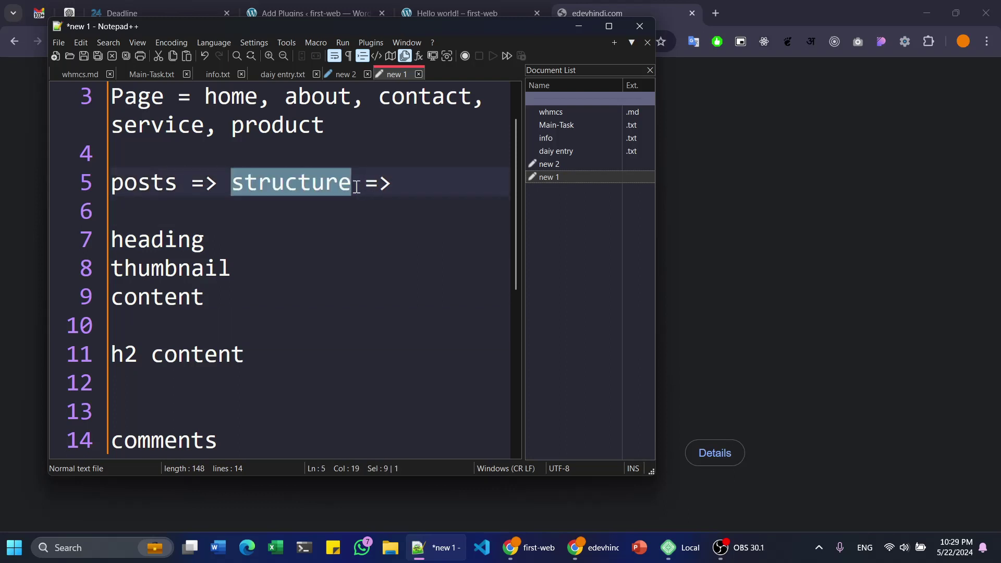
left_click(354, 232)
left_click(312, 183)
double_click(311, 185)
left_click(275, 214)
scroll(216, 192, "up", 1)
left_click(202, 152)
left_click(362, 178)
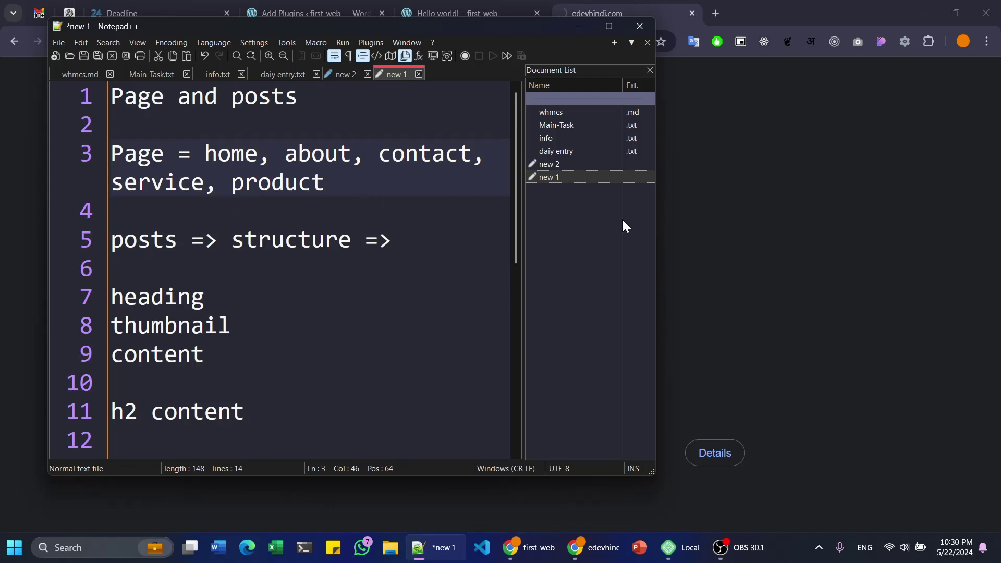
left_click(615, 7)
left_click(446, 11)
- Activate the Contact Form by WPForms plugin from the Add Plugins tab, then return to the Dashboard
left_click(308, 13)
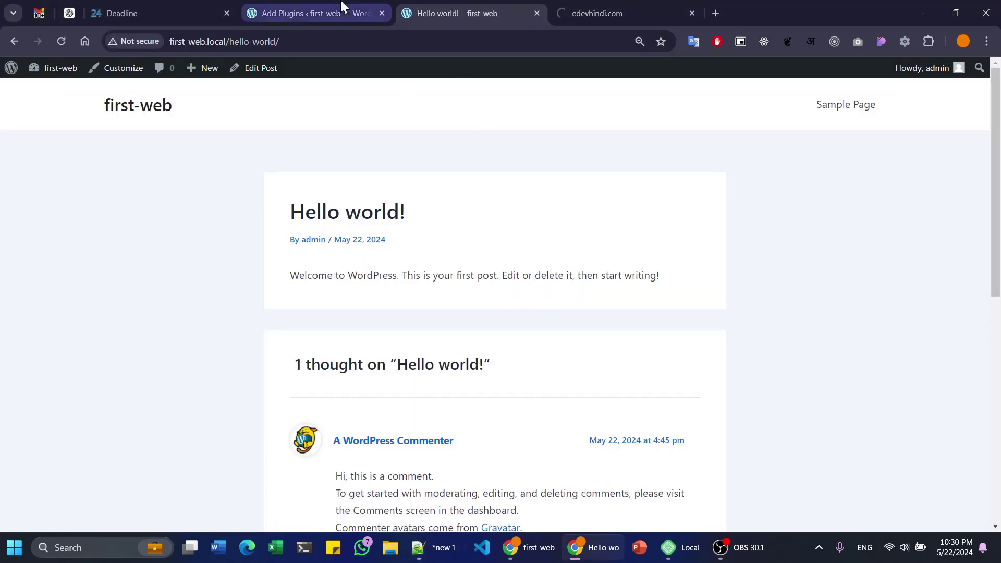
left_click(513, 219)
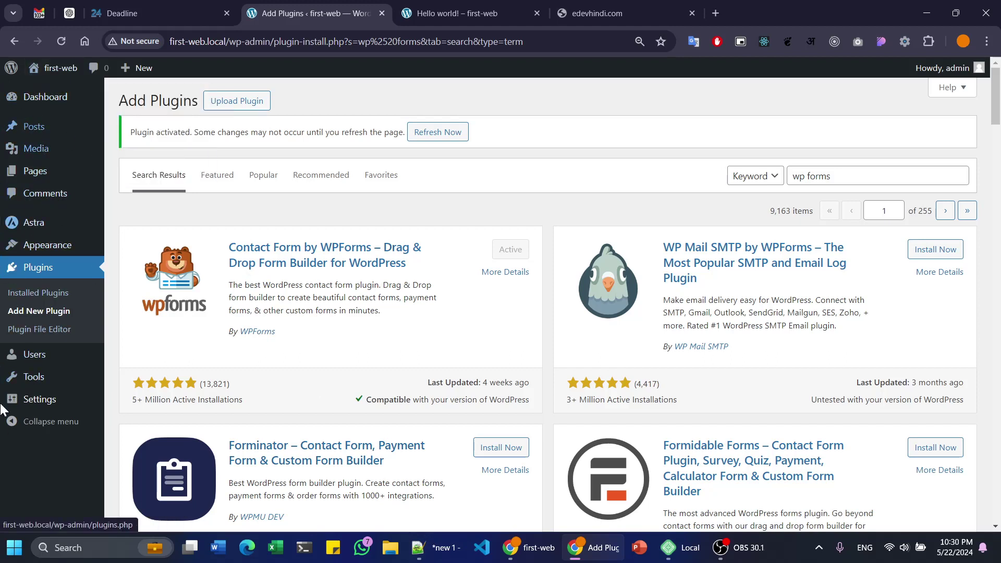
mouse_move(63, 96)
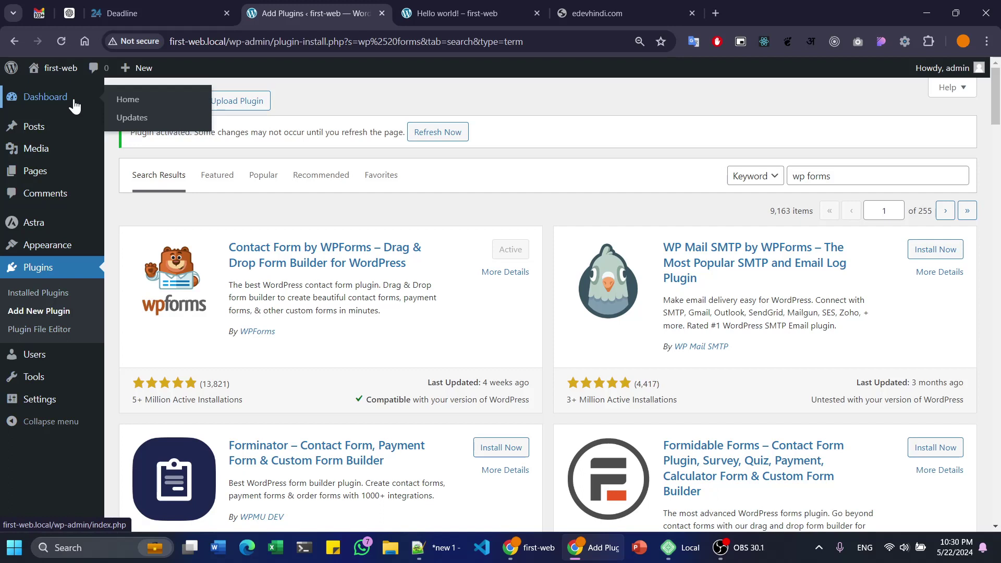
left_click(74, 106)
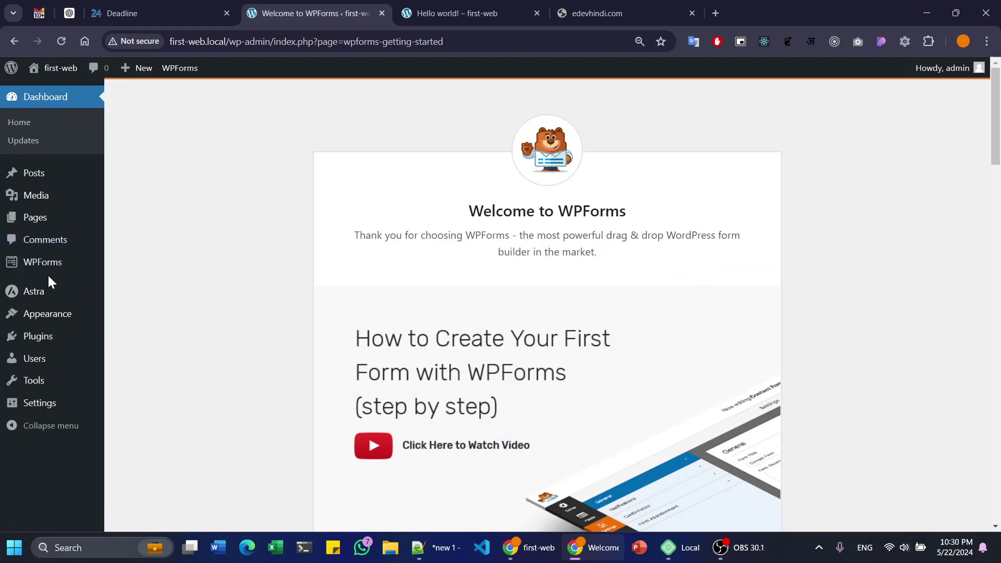
- Go to WPForms > All Forms to view the empty Forms Overview
mouse_move(58, 266)
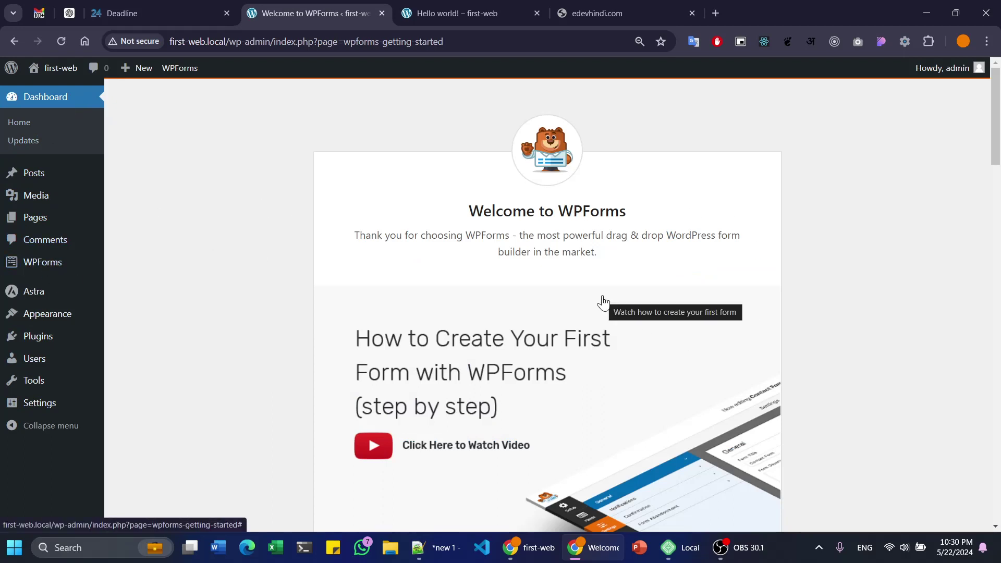
left_click(149, 261)
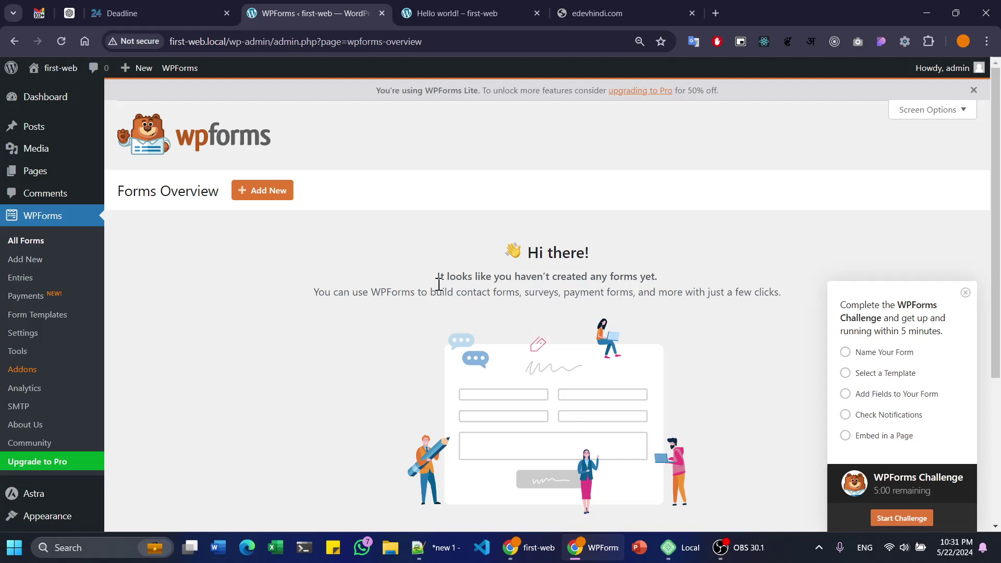
key("alt+Tab")
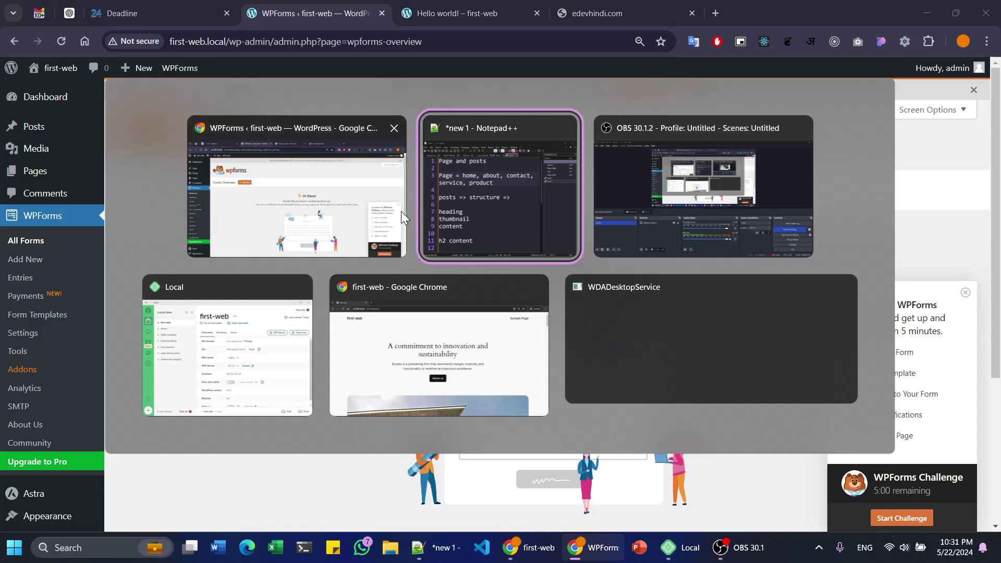
- Switch past the Notepad++ notes and bring the OBS Studio window to the front
left_click(539, 200)
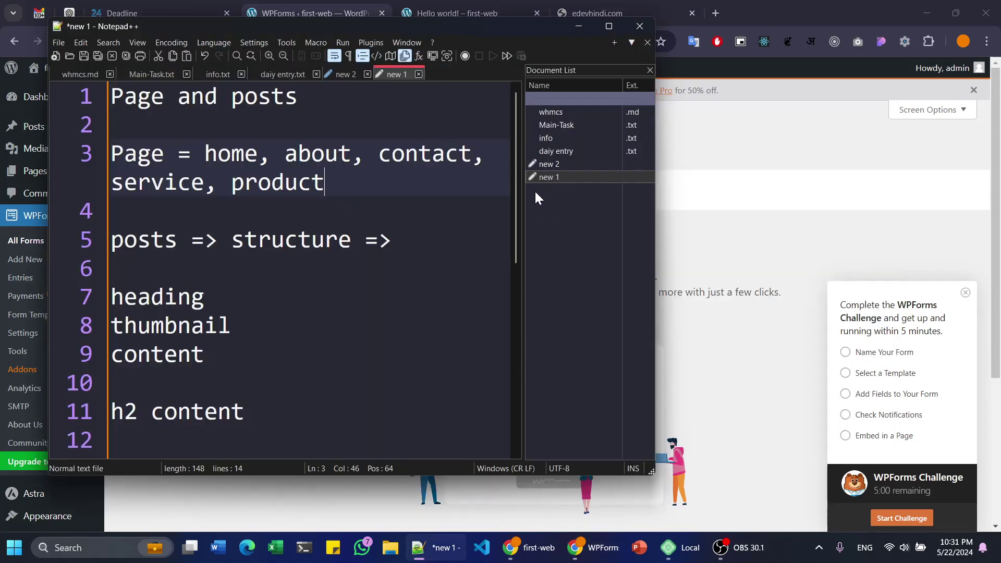
key("alt+Tab")
left_click(771, 167)
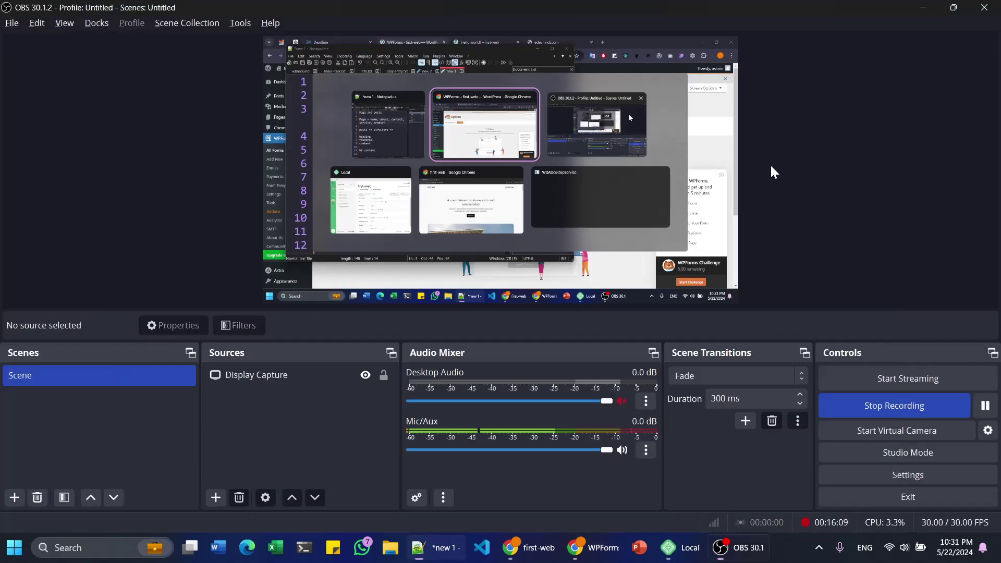